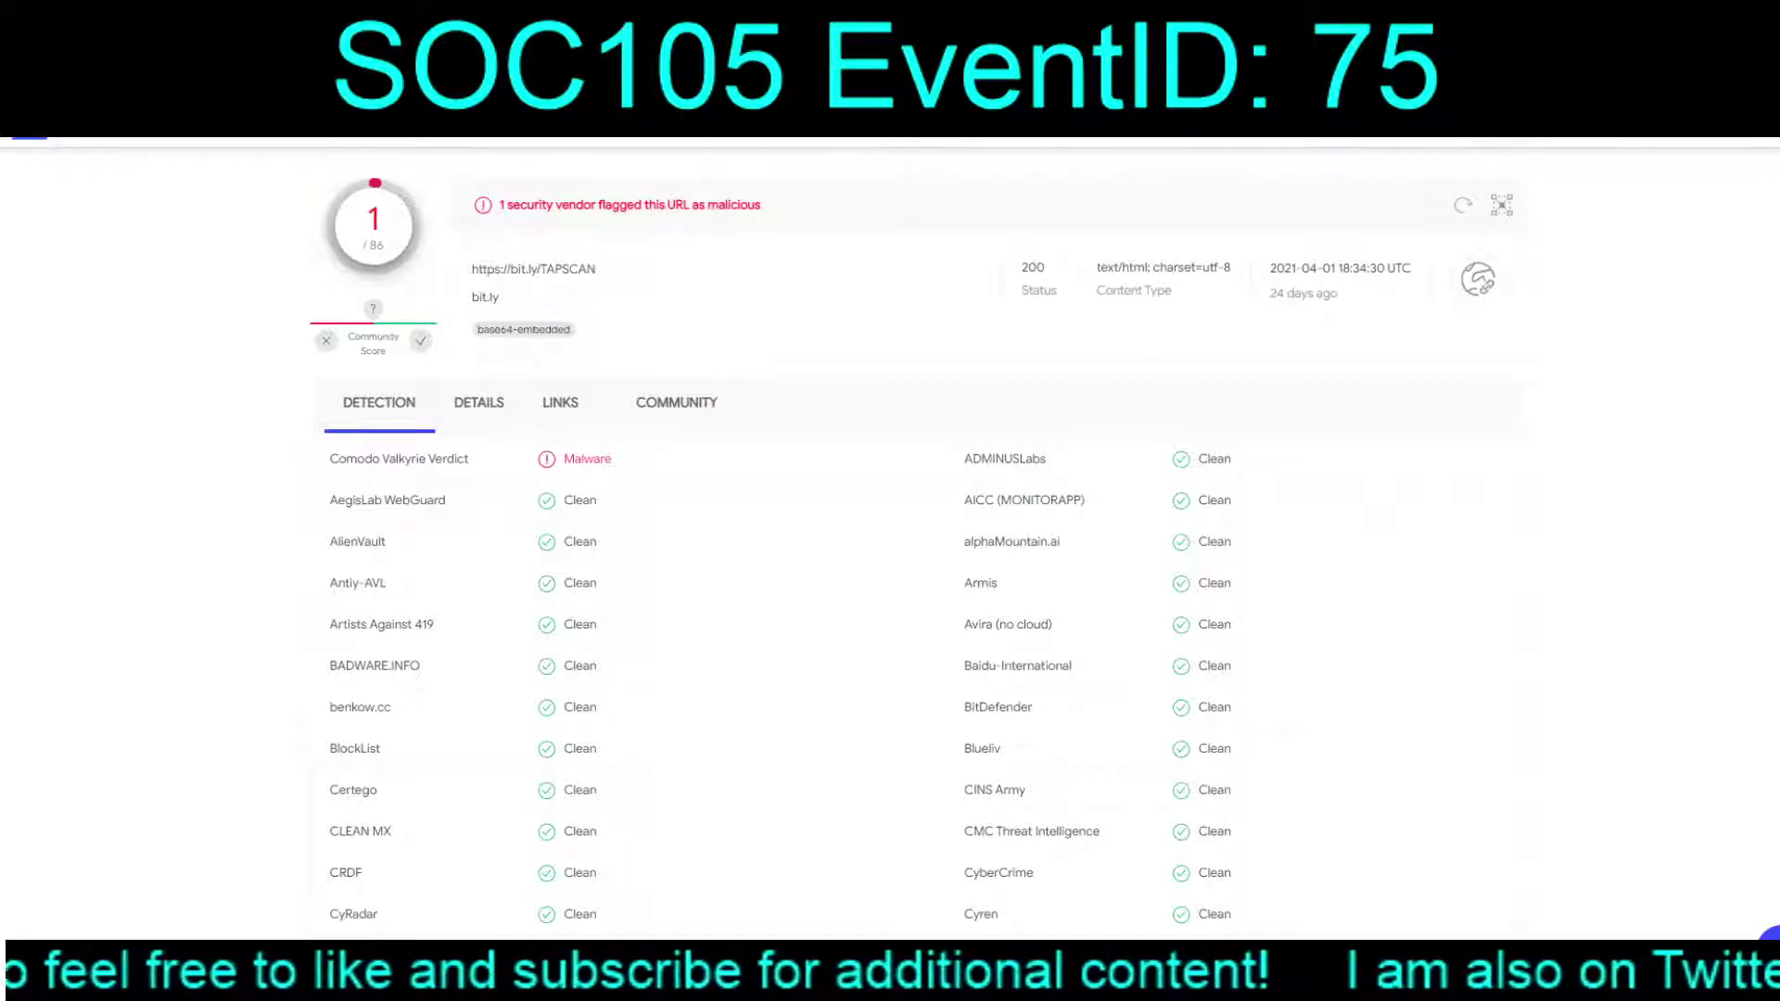
Step: Open the bit.ly URL shortener site in a new browser tab
key("ctrl+t")
type("tiny")
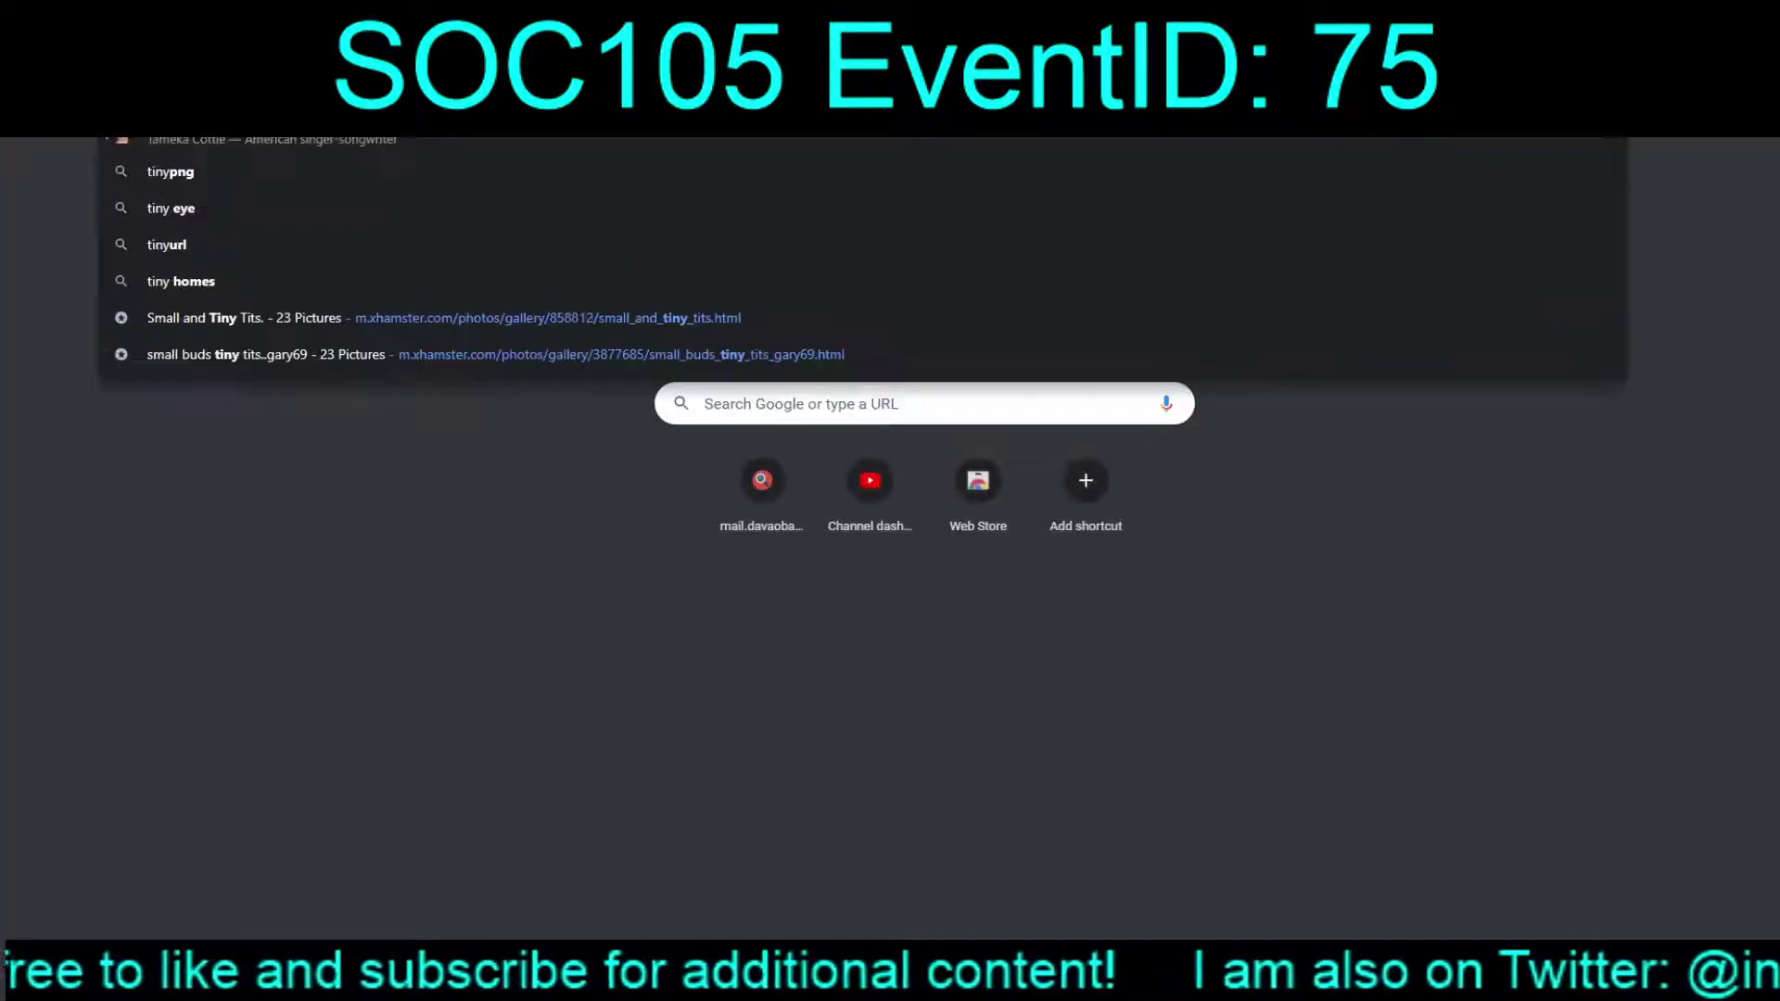
key("BackSpace")
key("BackSpace")
key("BackSpace")
key("BackSpace")
key("BackSpace")
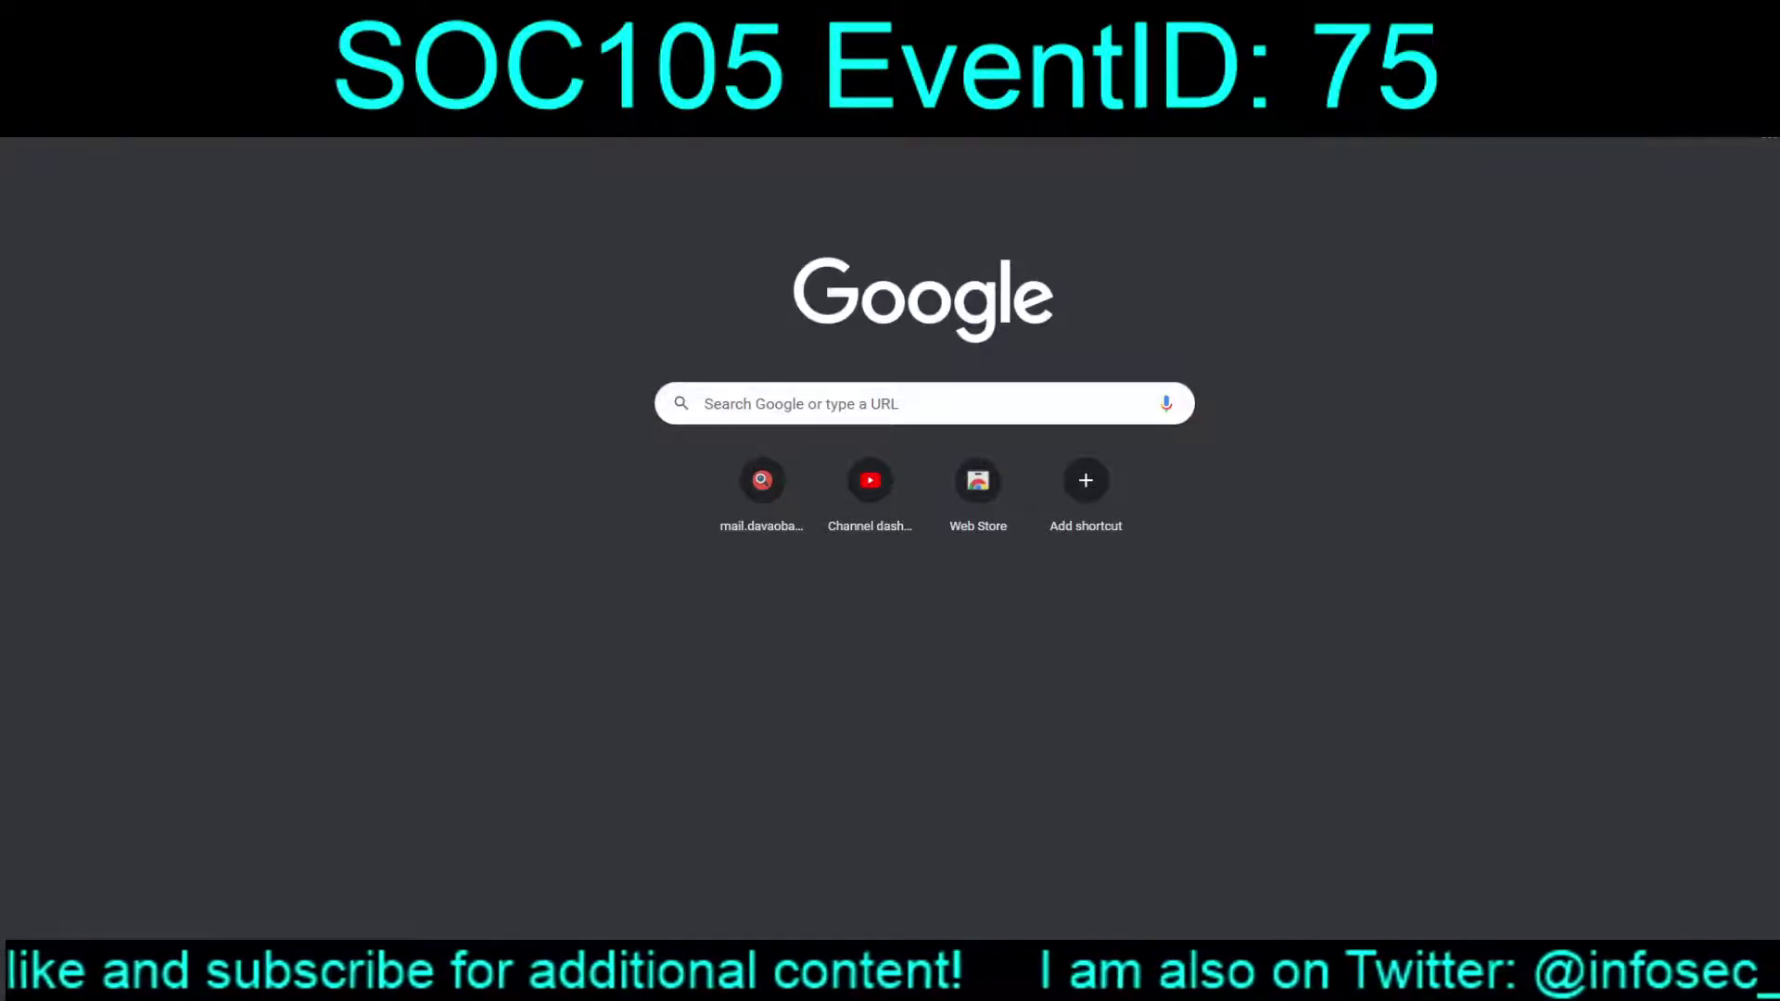
type("bit.ly")
key("Return")
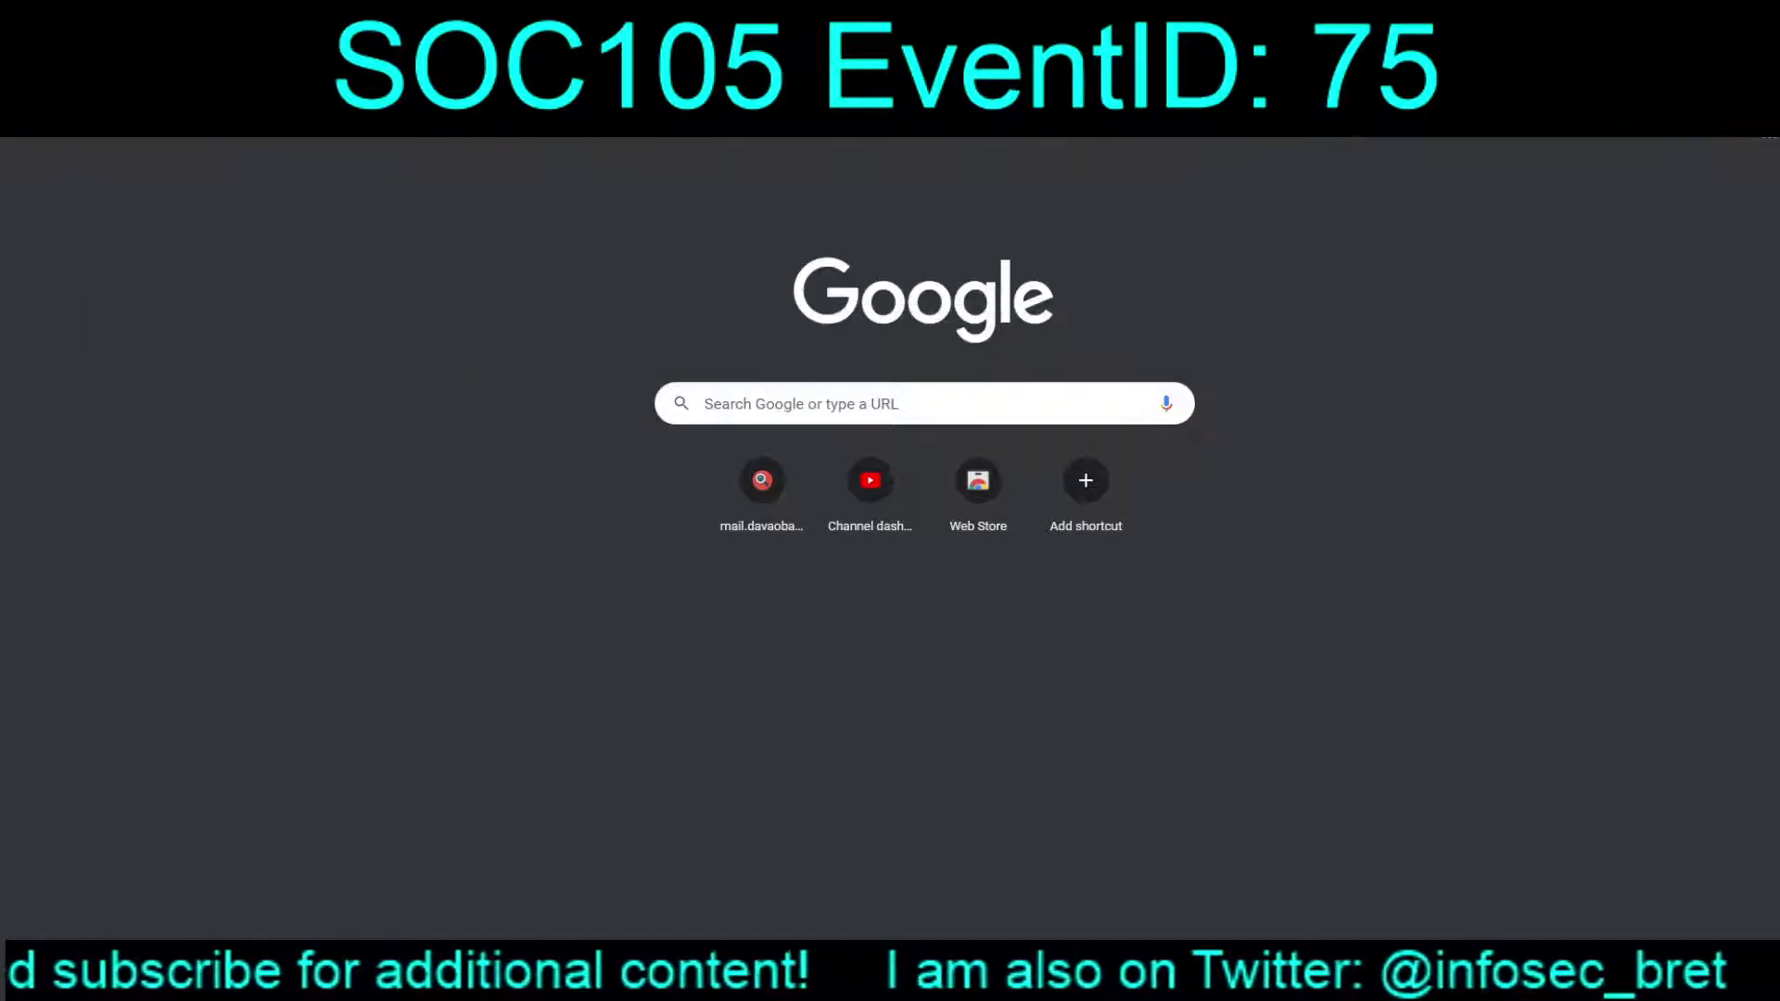
key("ctrl+w")
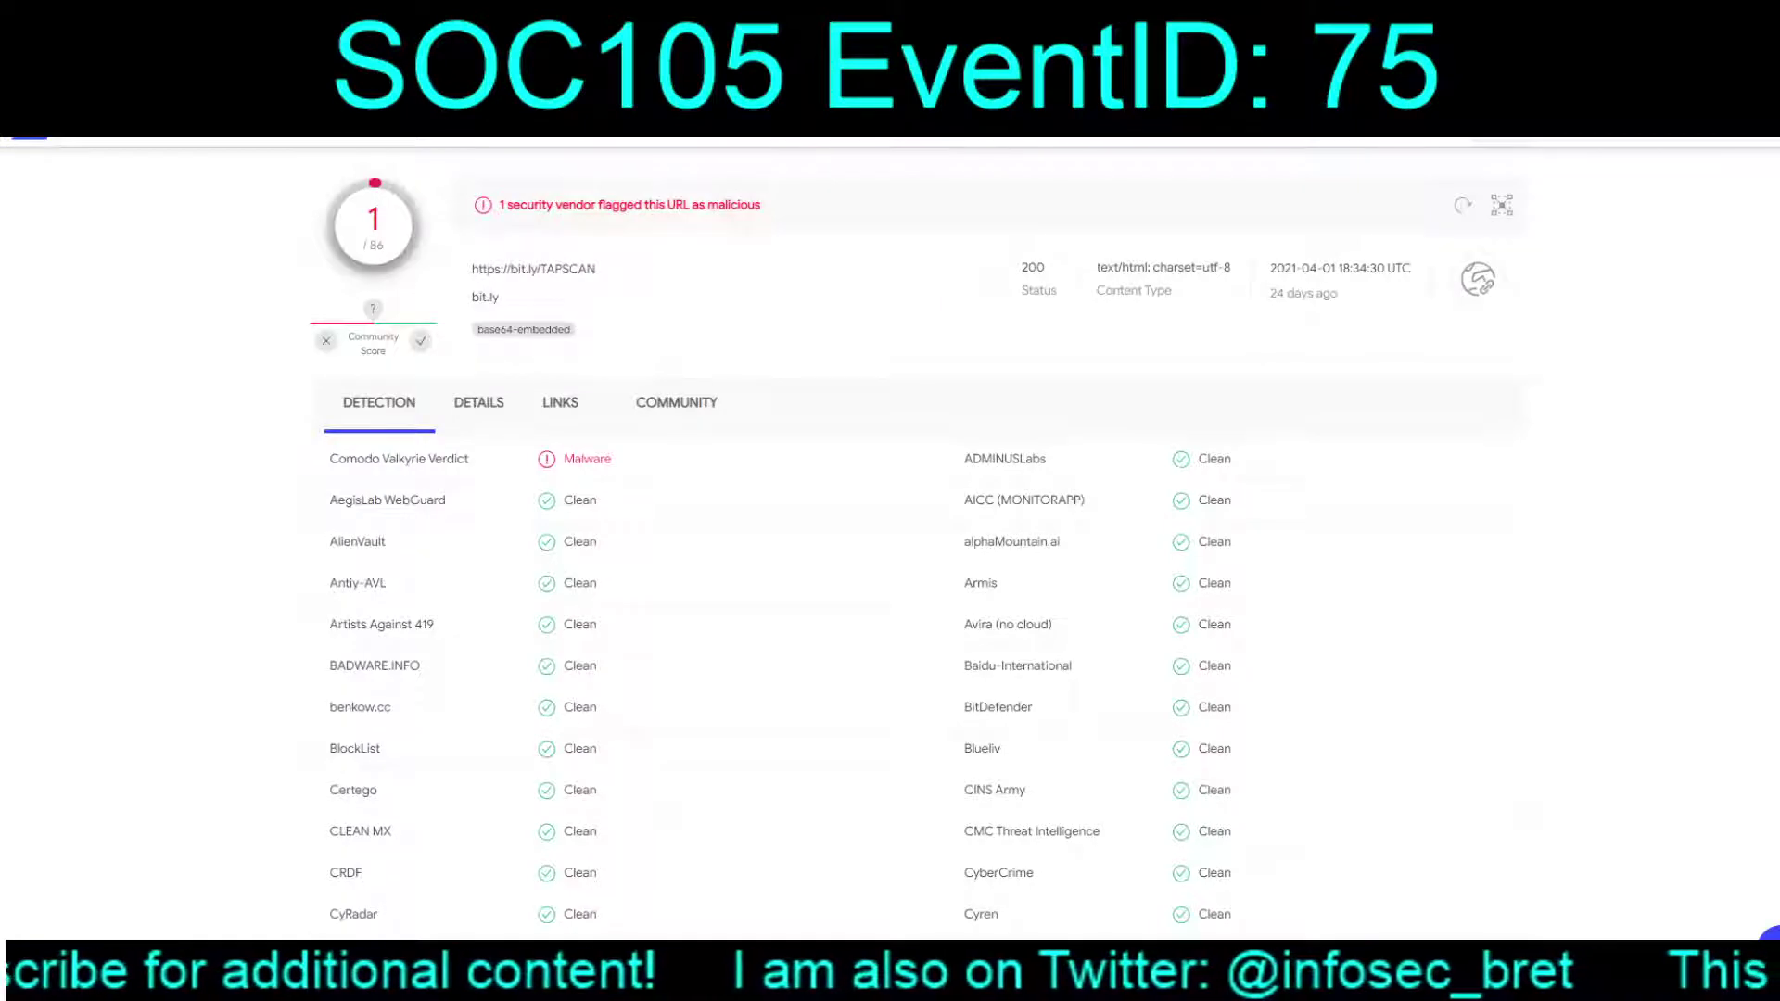
key("ctrl+Tab")
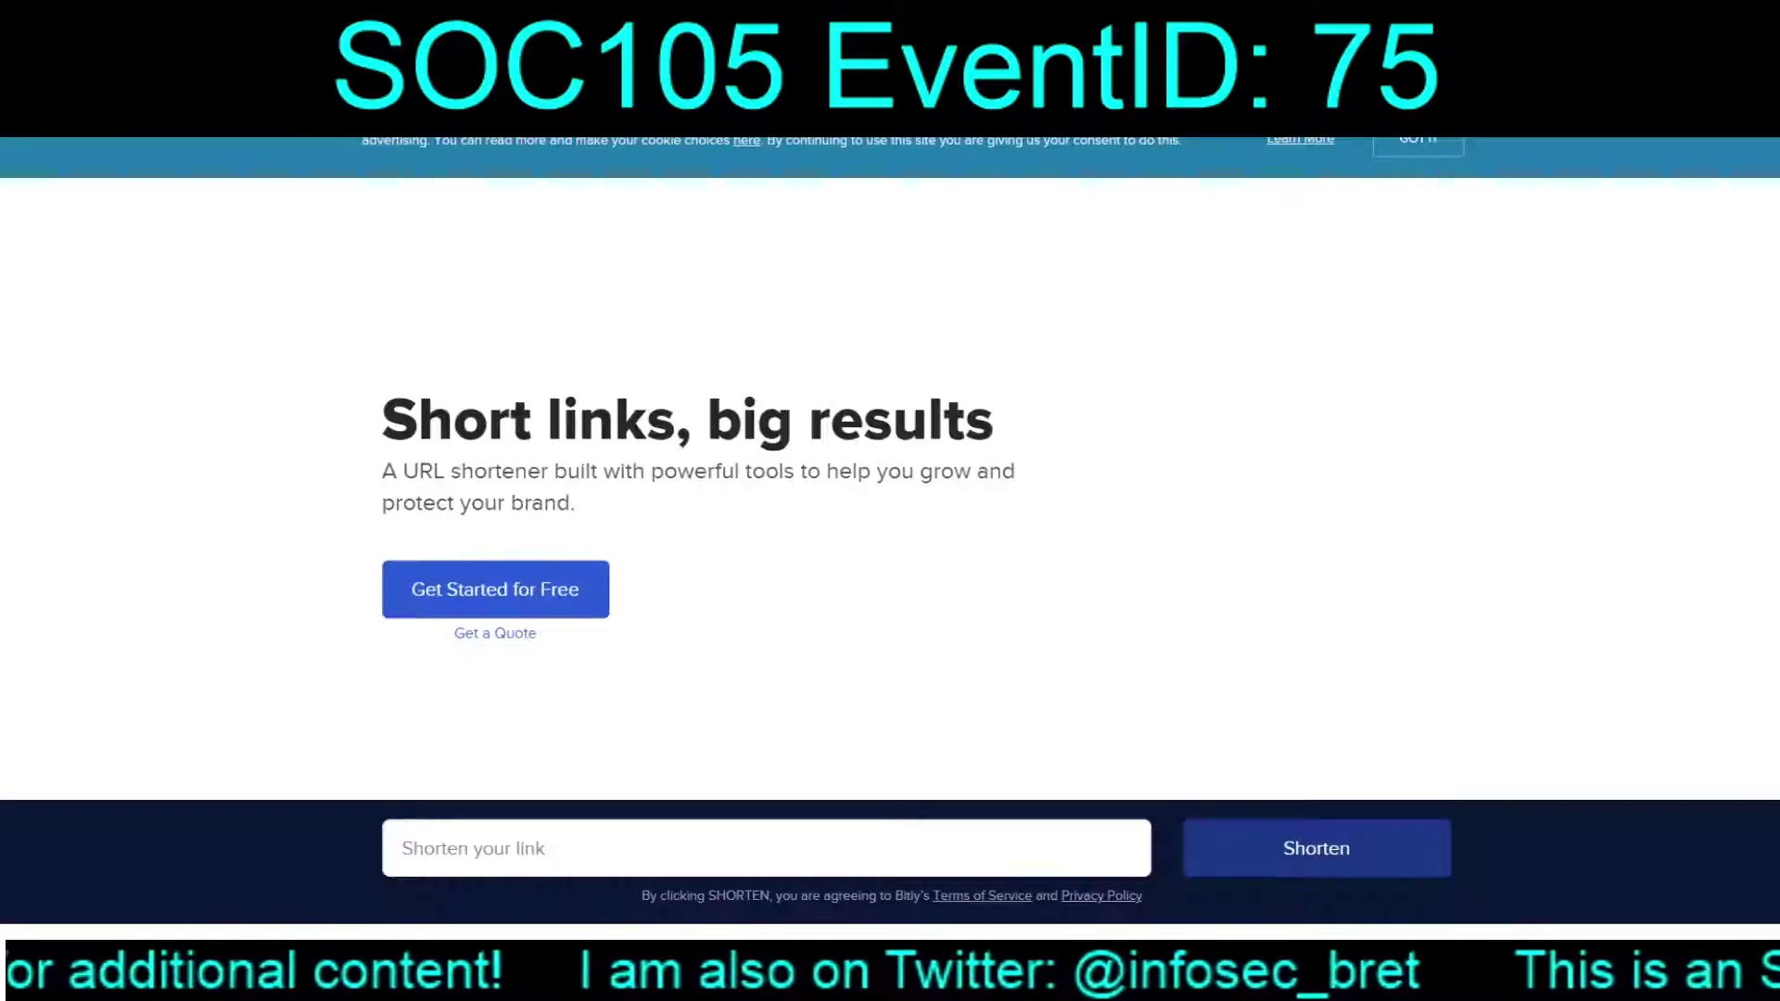
Step: Shorten the copied VirusTotal detection page URL with Bitly and highlight the resulting short link
left_click(767, 849)
key("ctrl+v")
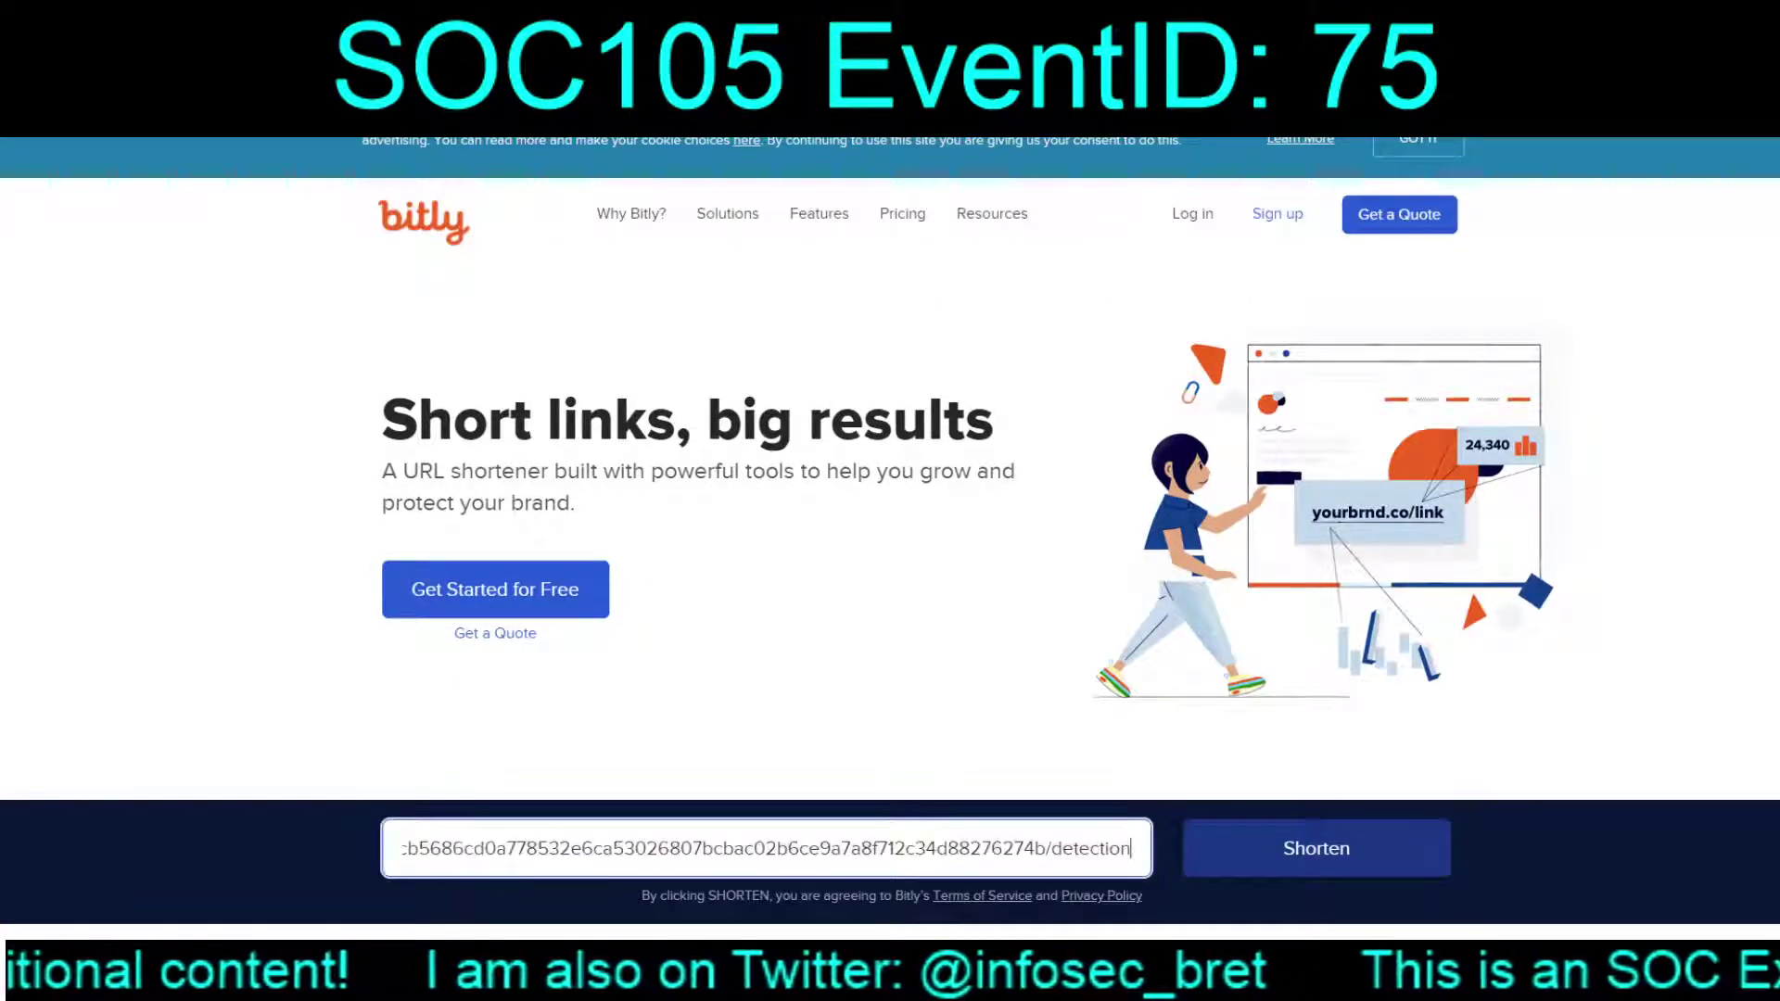
left_click_drag(1015, 848, 1326, 871)
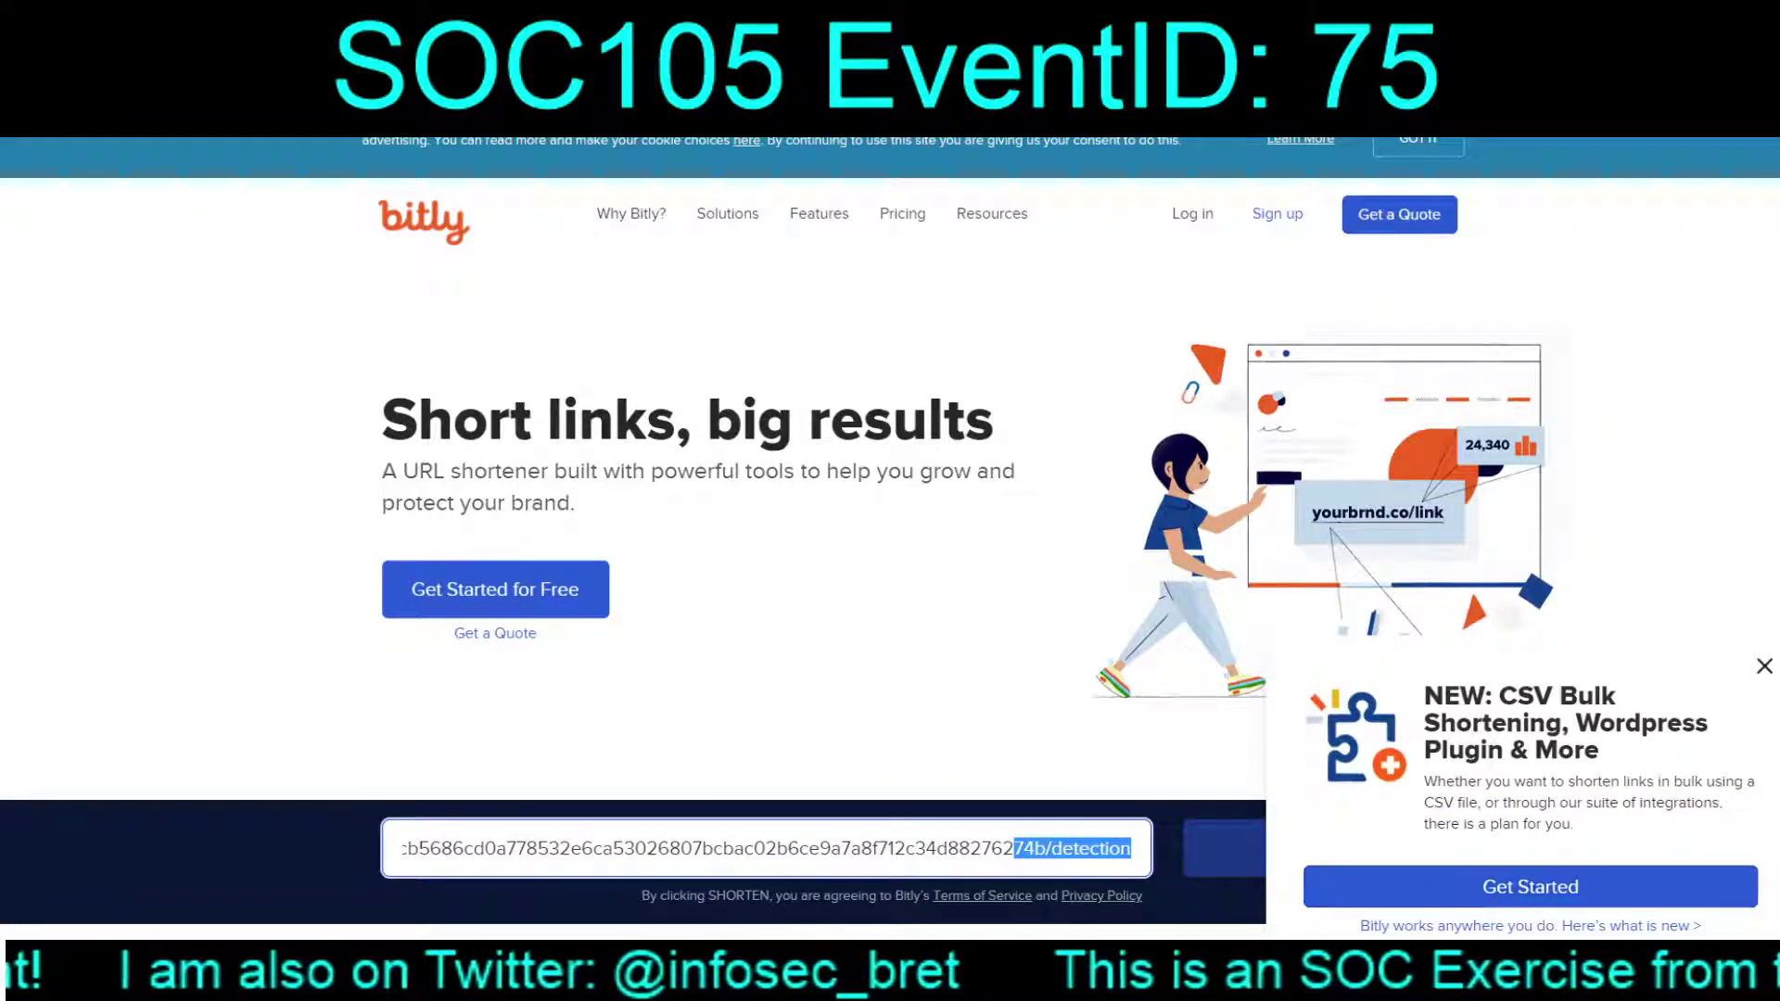
left_click(1764, 666)
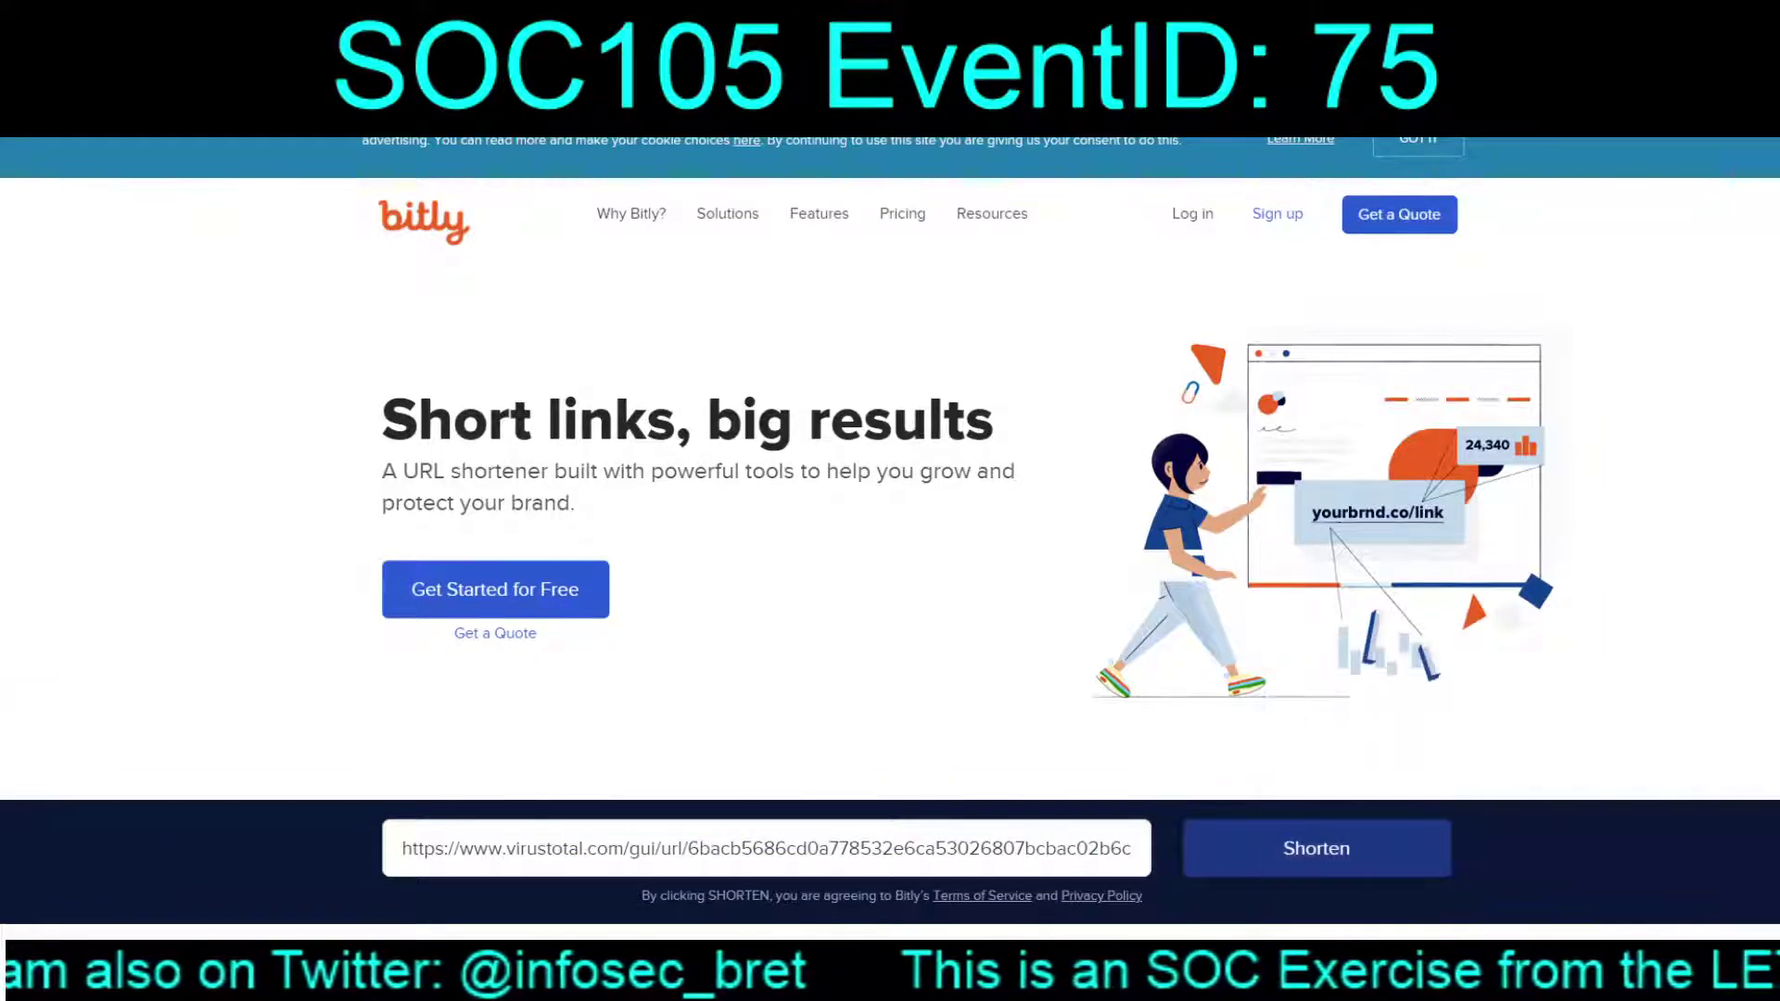
left_click(1316, 849)
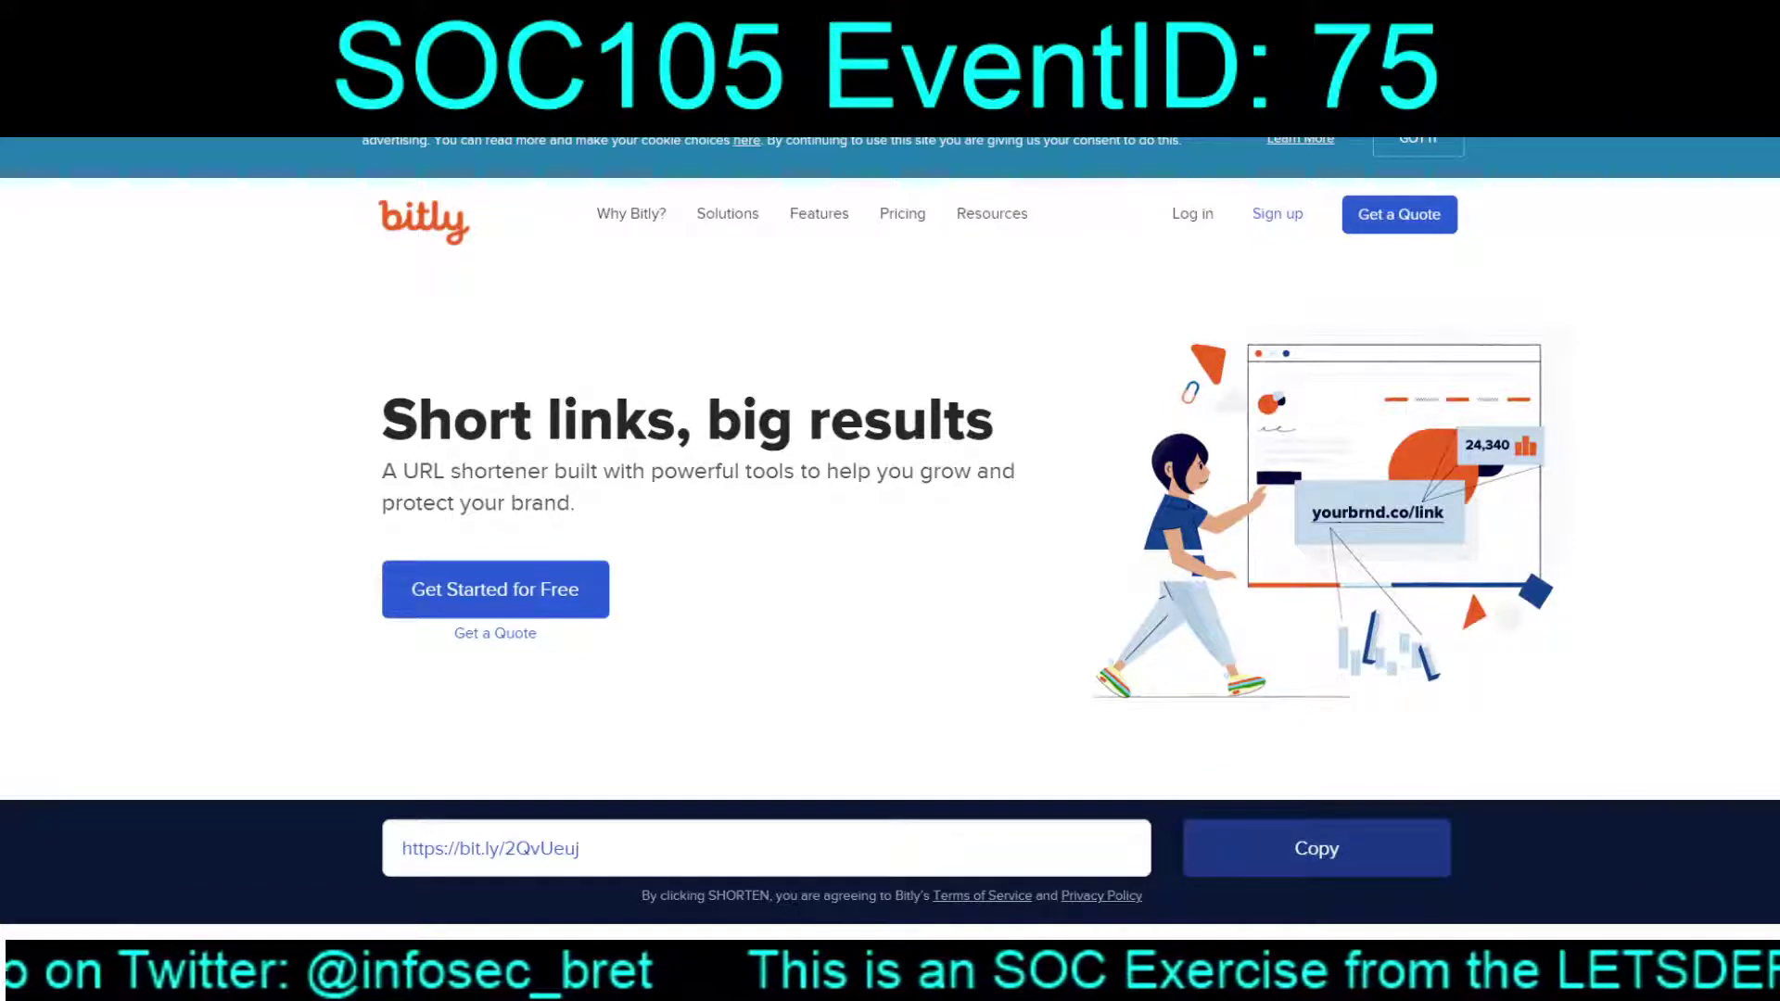
left_click_drag(612, 849, 394, 849)
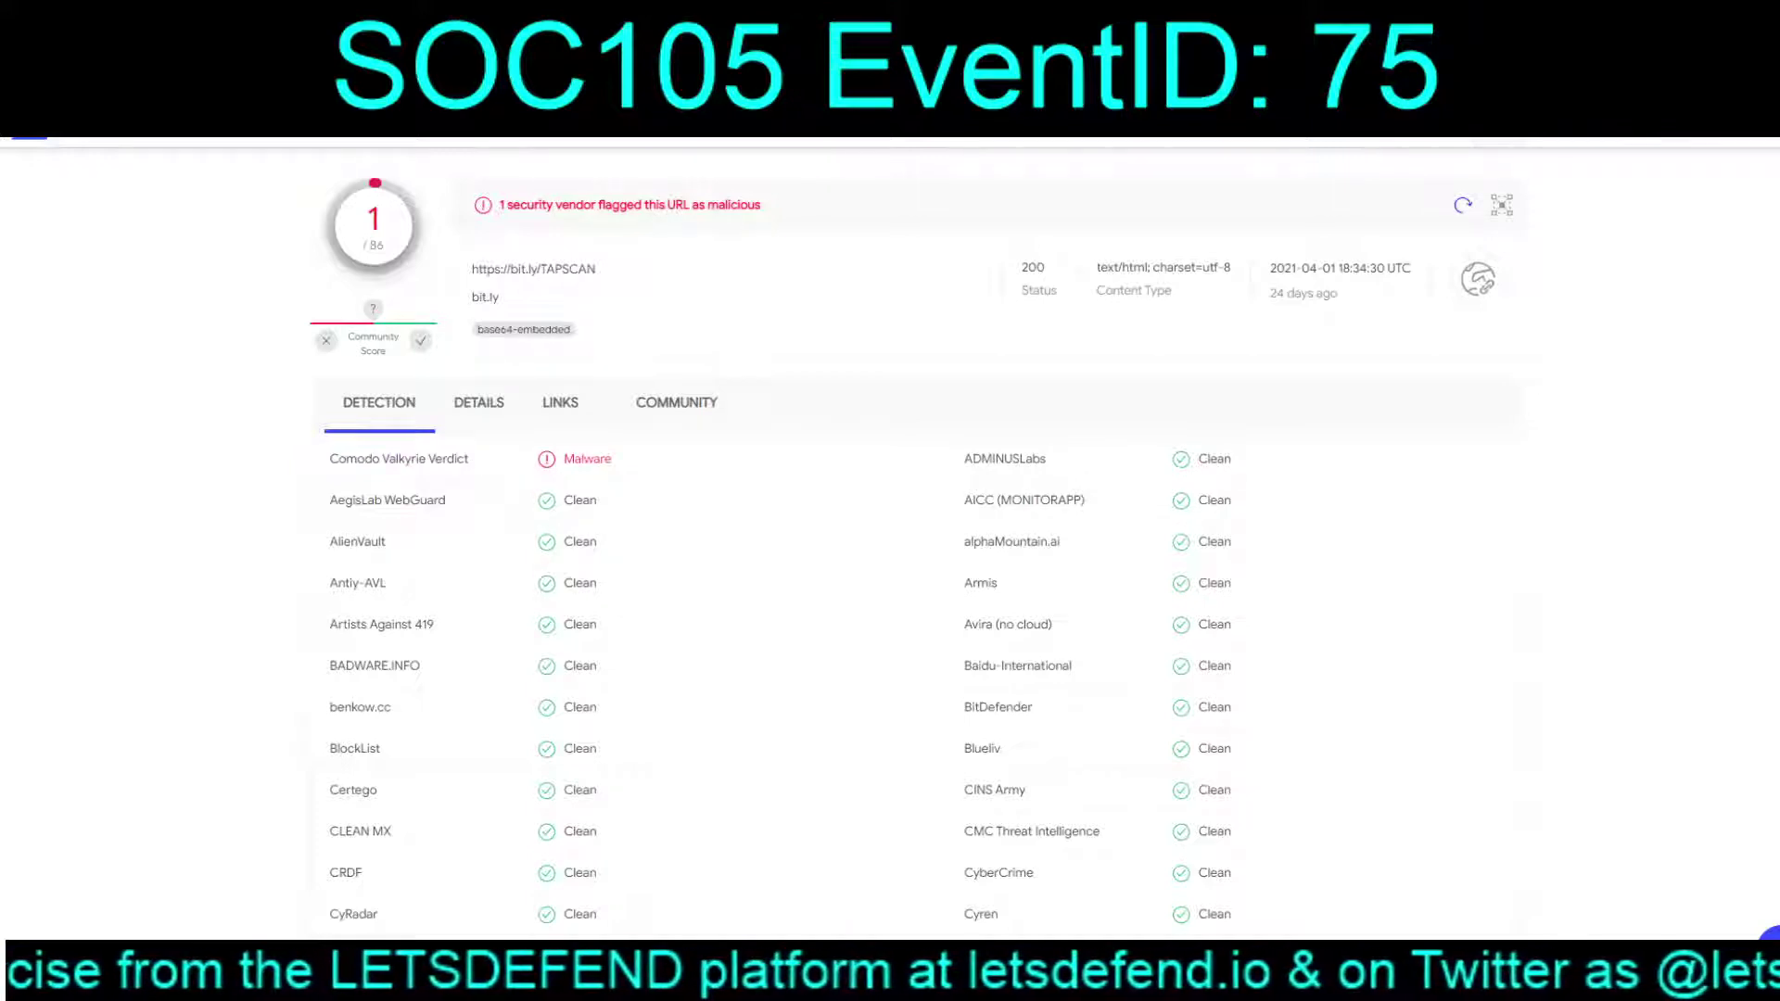
left_click(1463, 205)
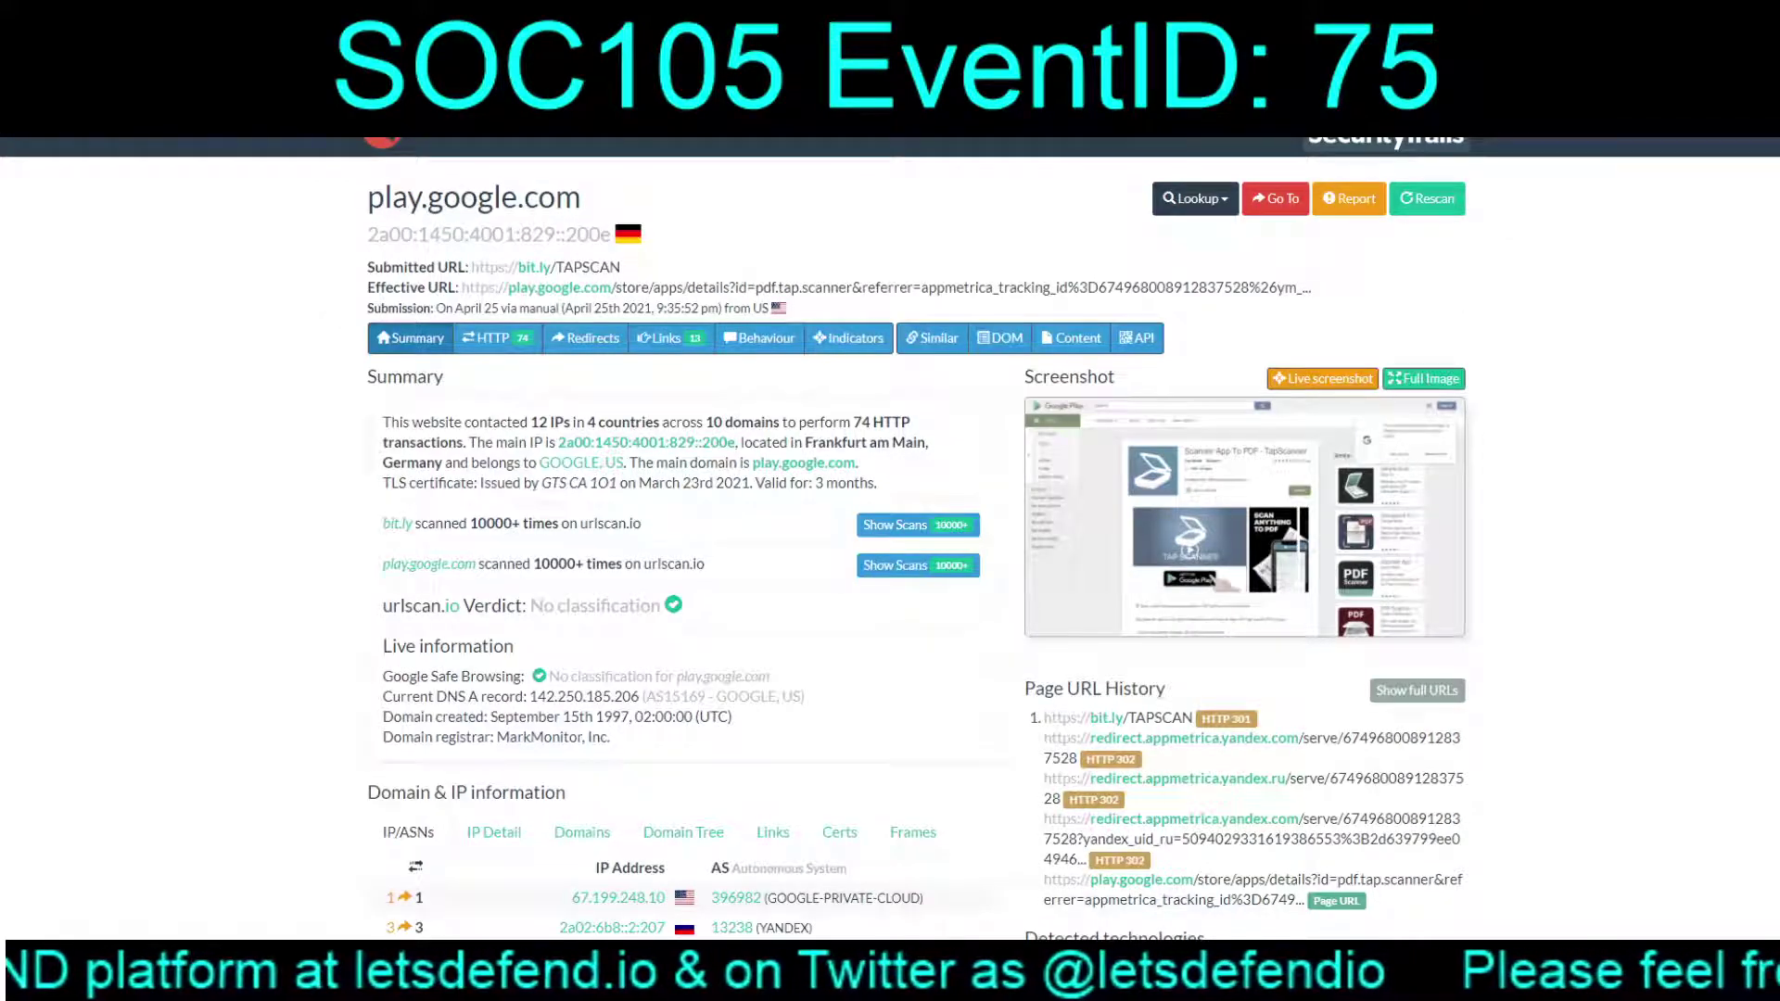
left_click_drag(621, 267, 471, 267)
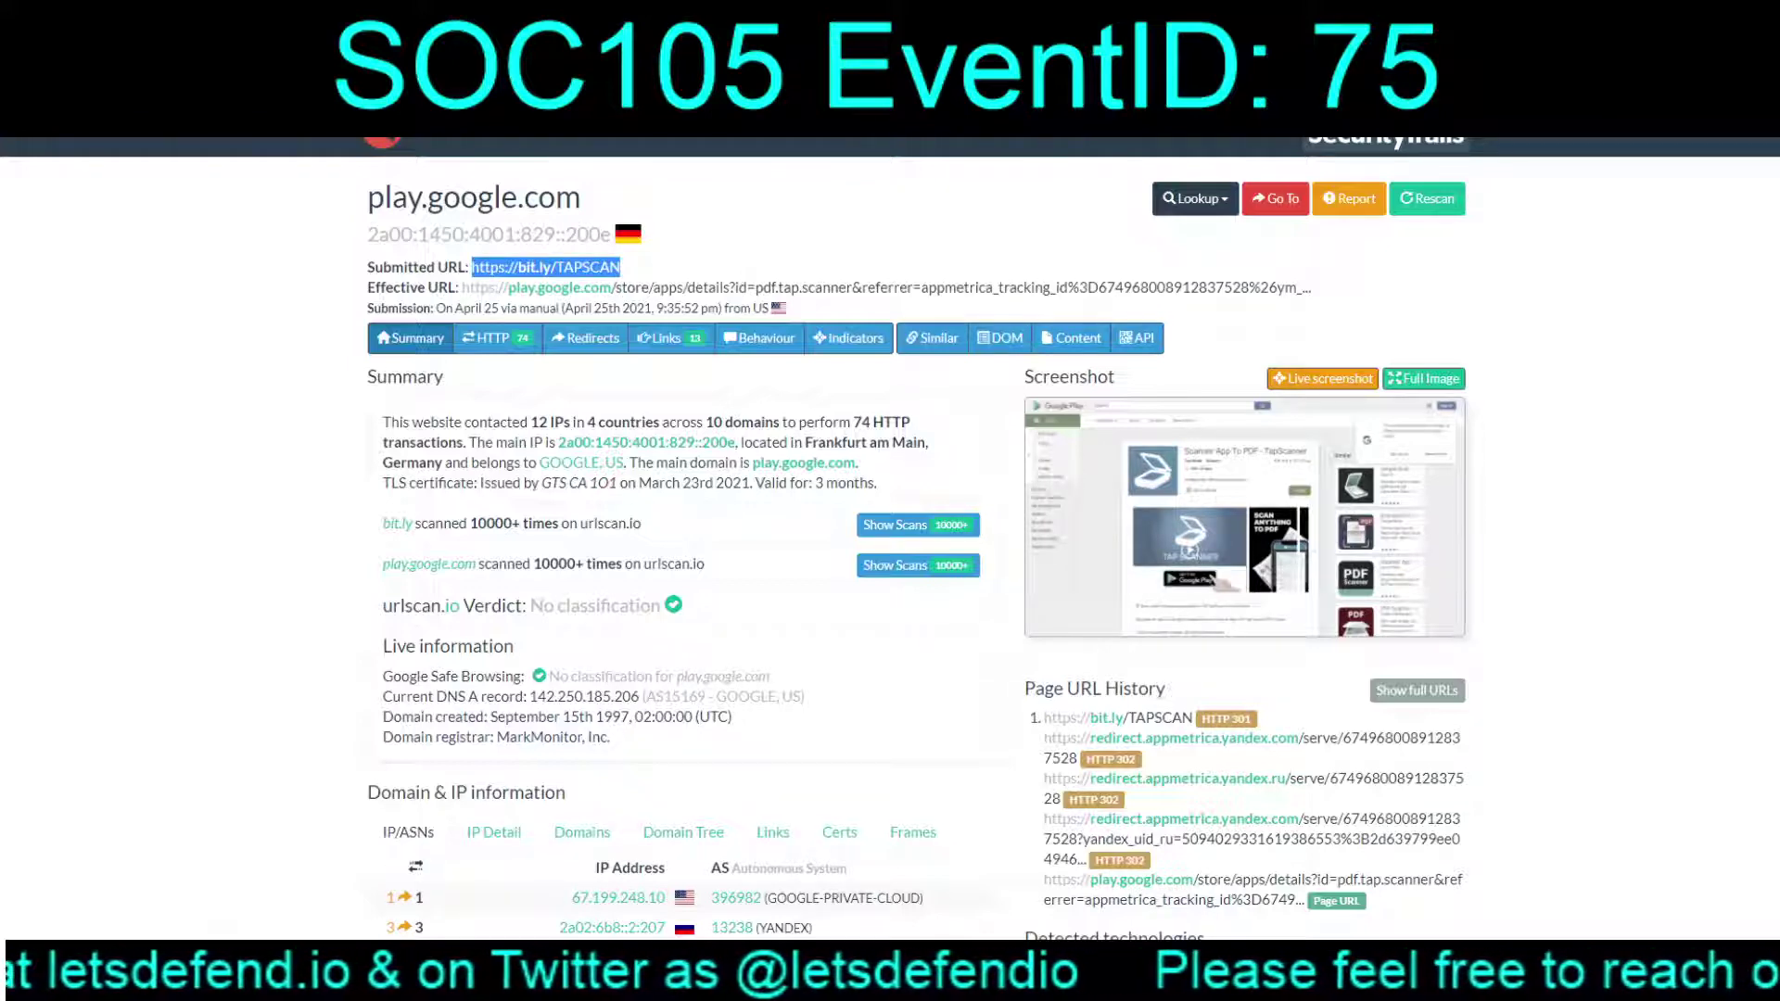
left_click(1245, 517)
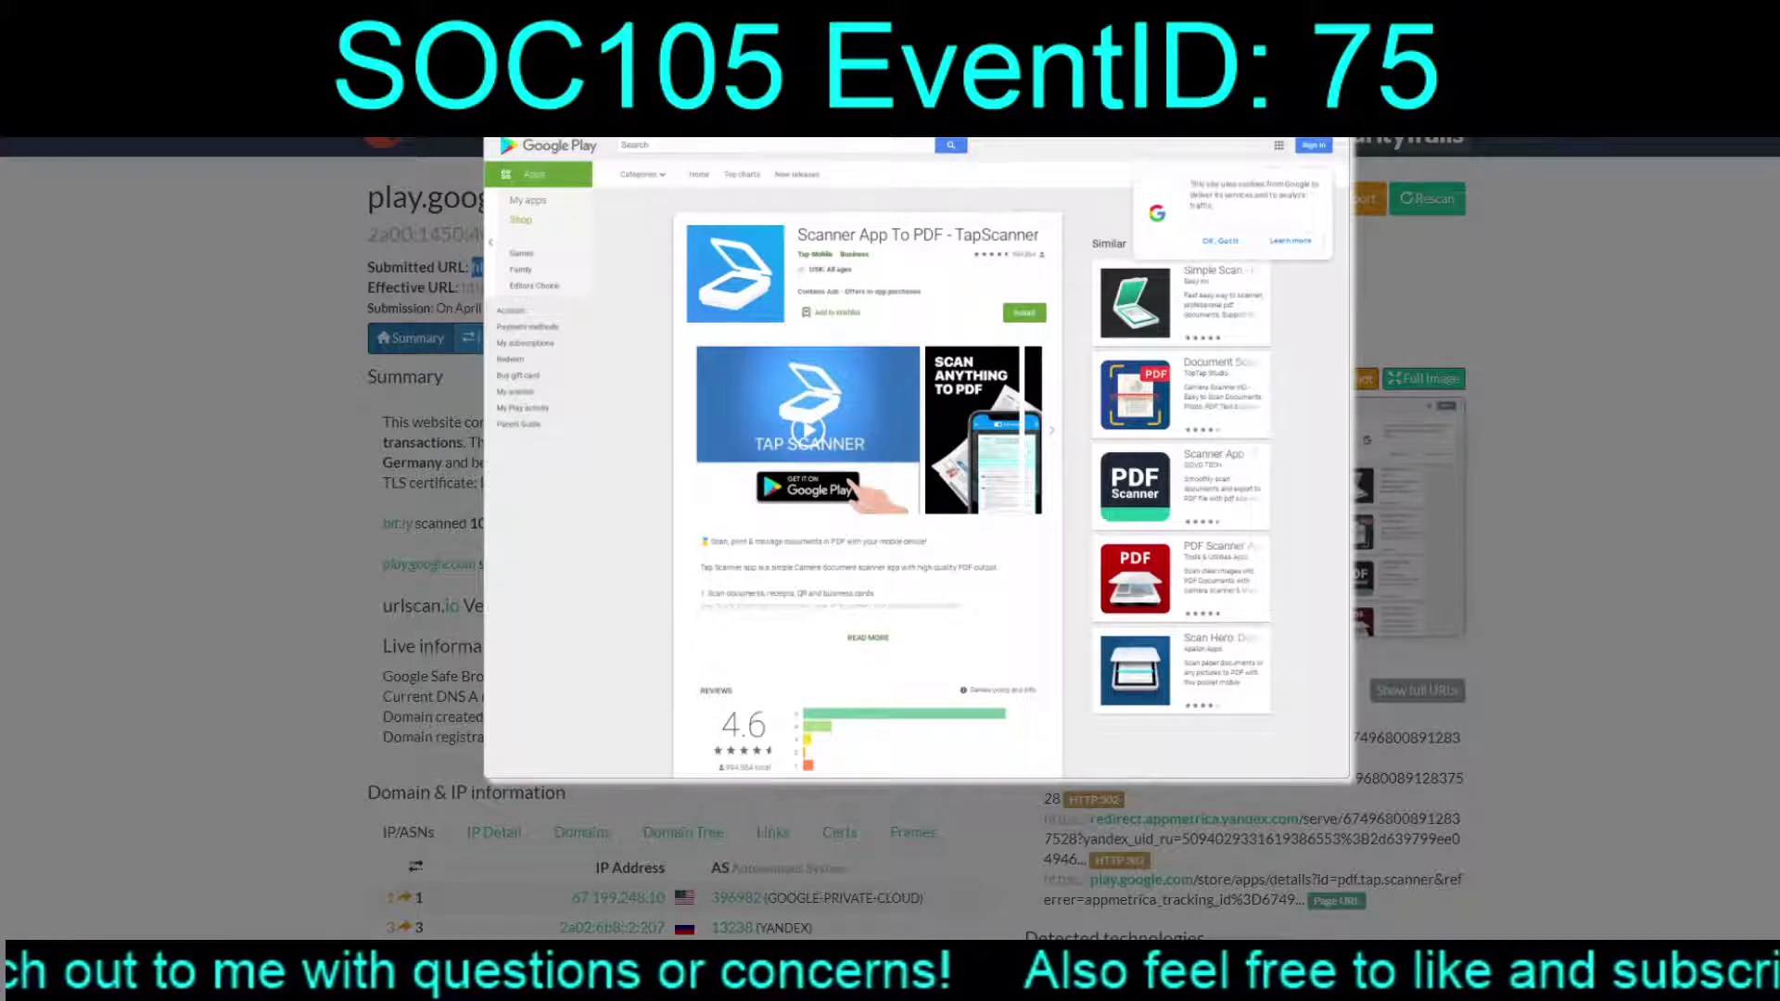
key("Escape")
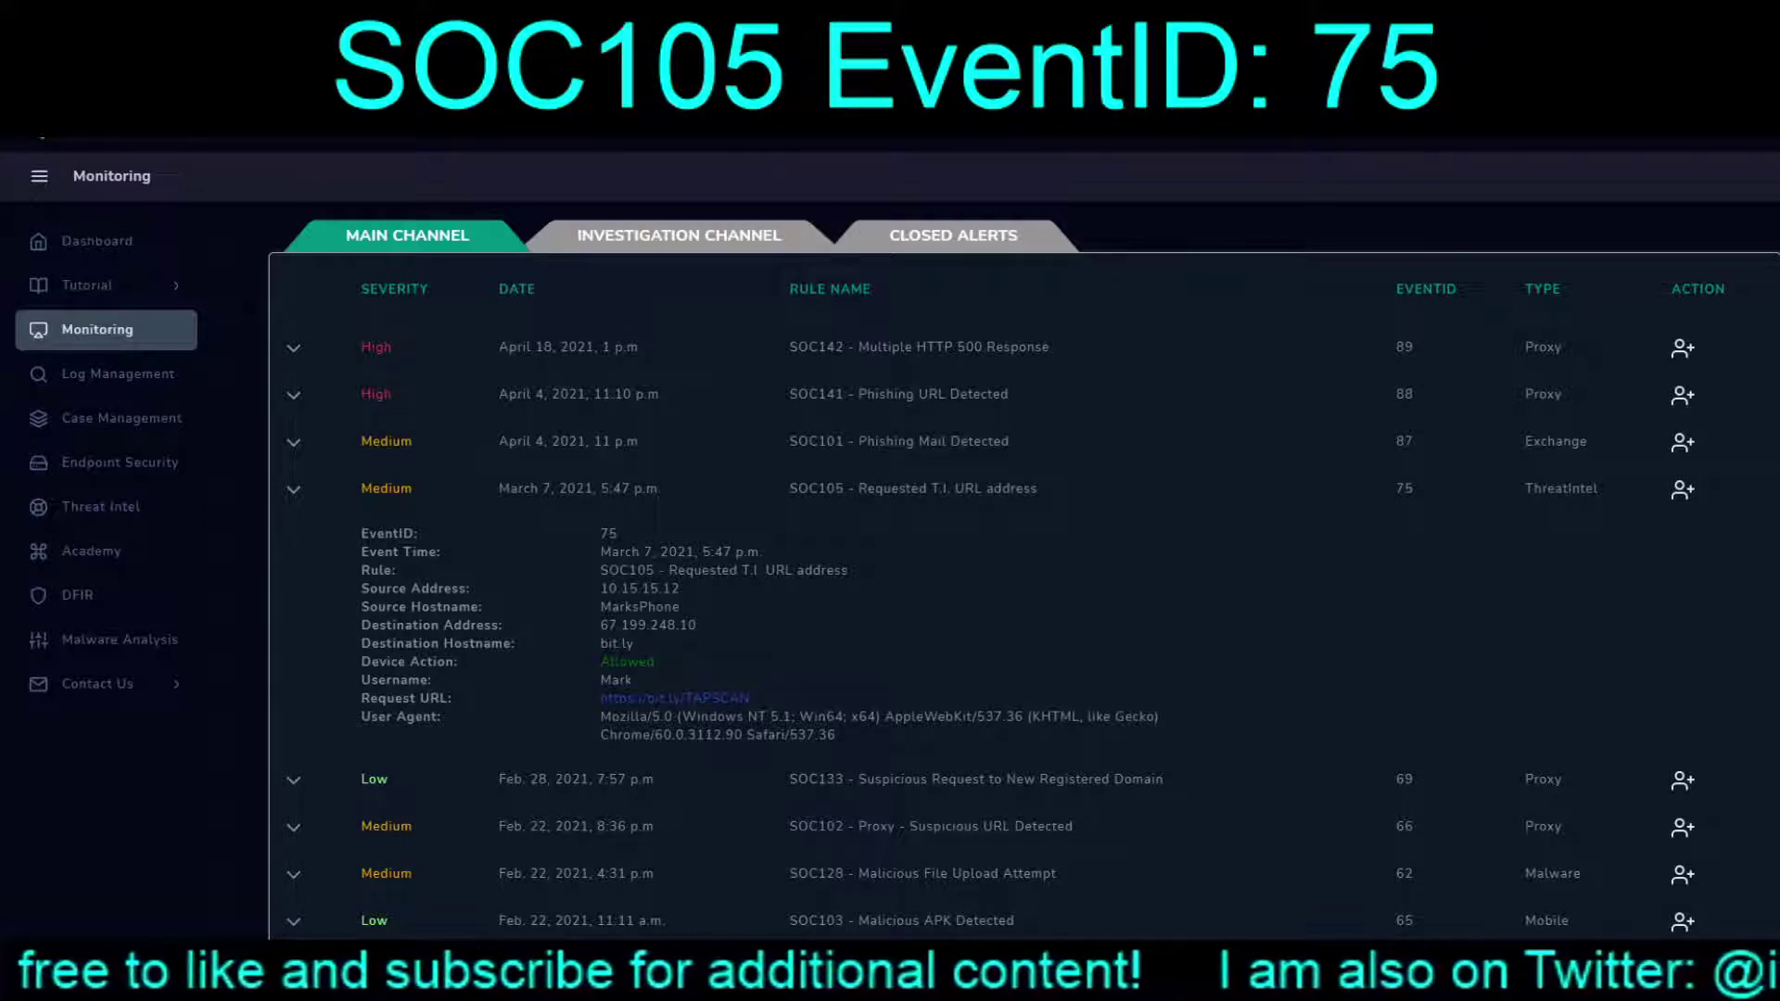
Step: Review the rule name, destination hostname and source address in the EventID 75 alert details
left_click_drag(668, 571, 848, 570)
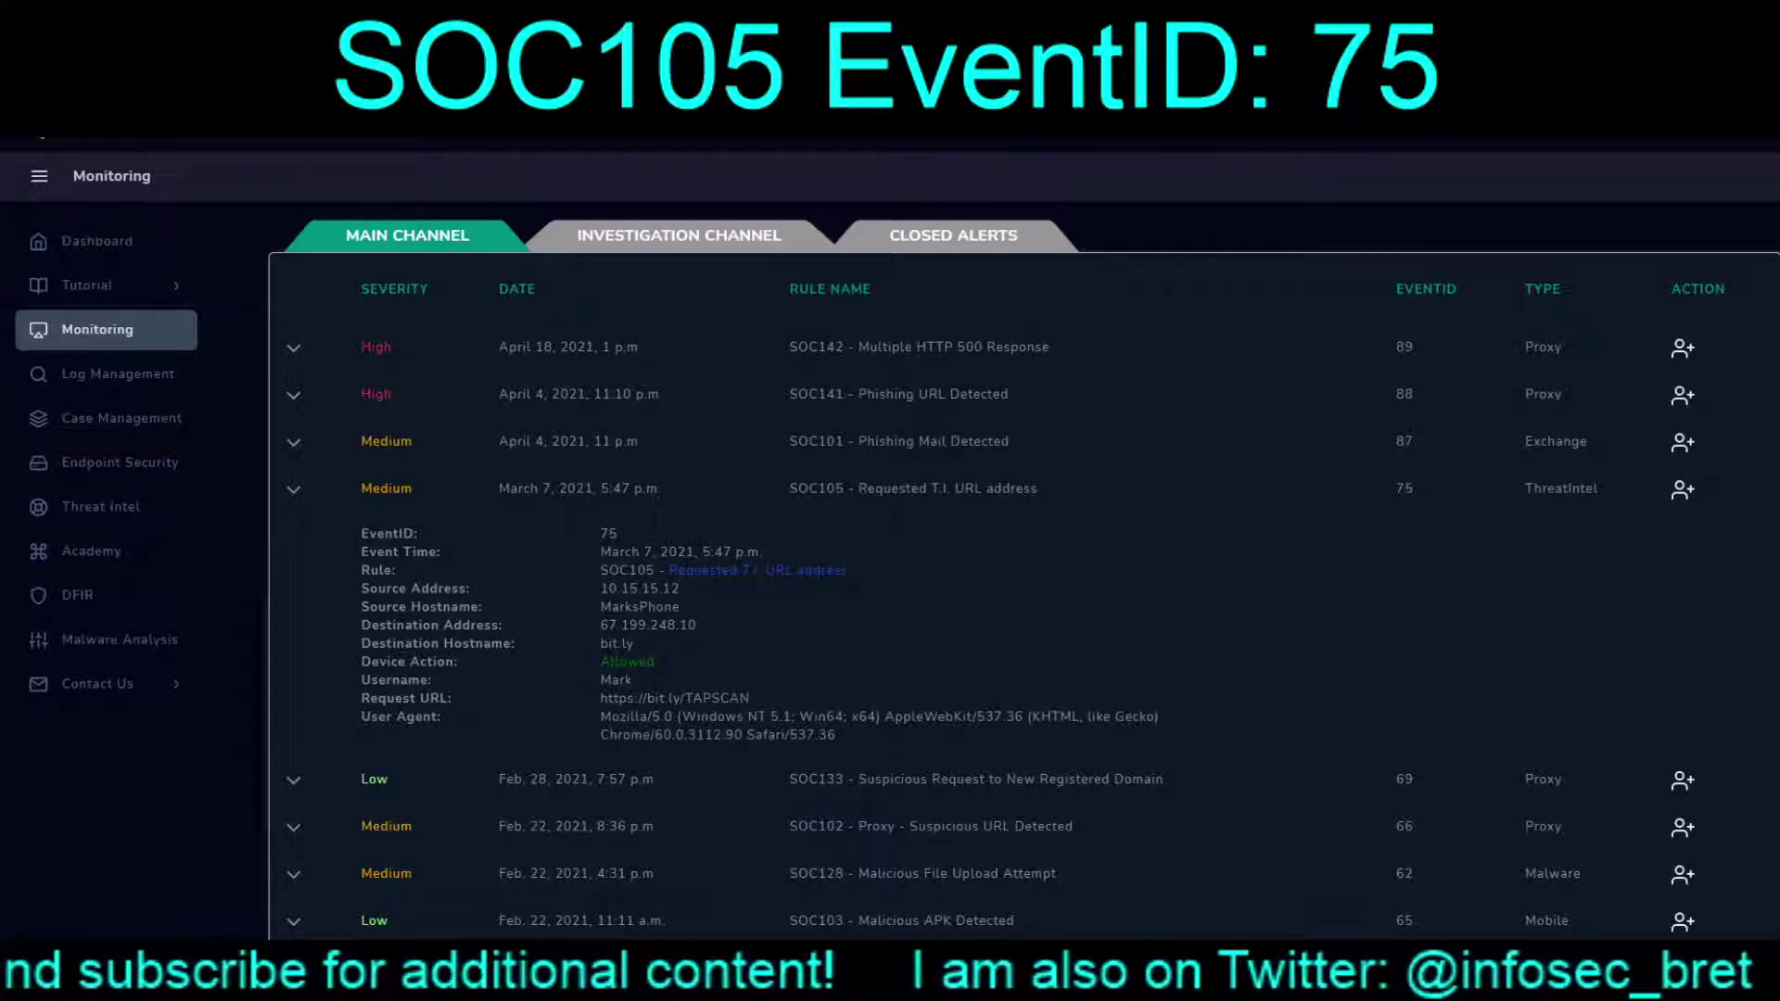
double_click(616, 644)
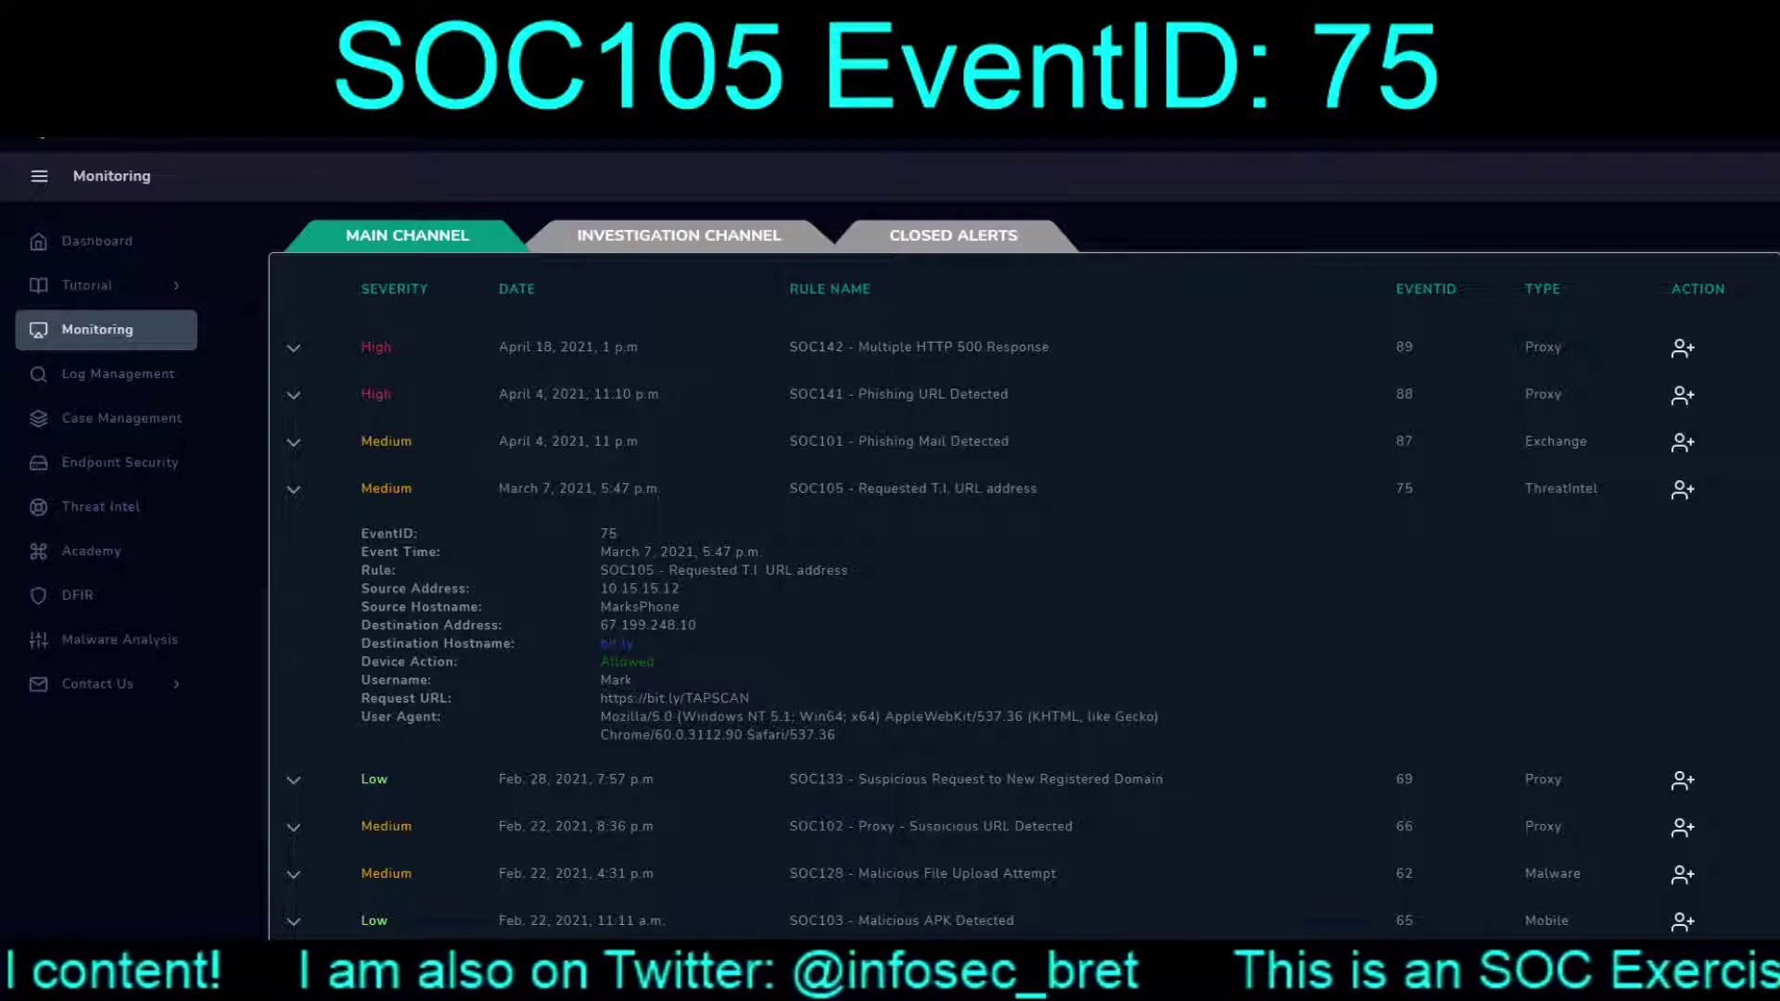
left_click_drag(682, 589, 642, 589)
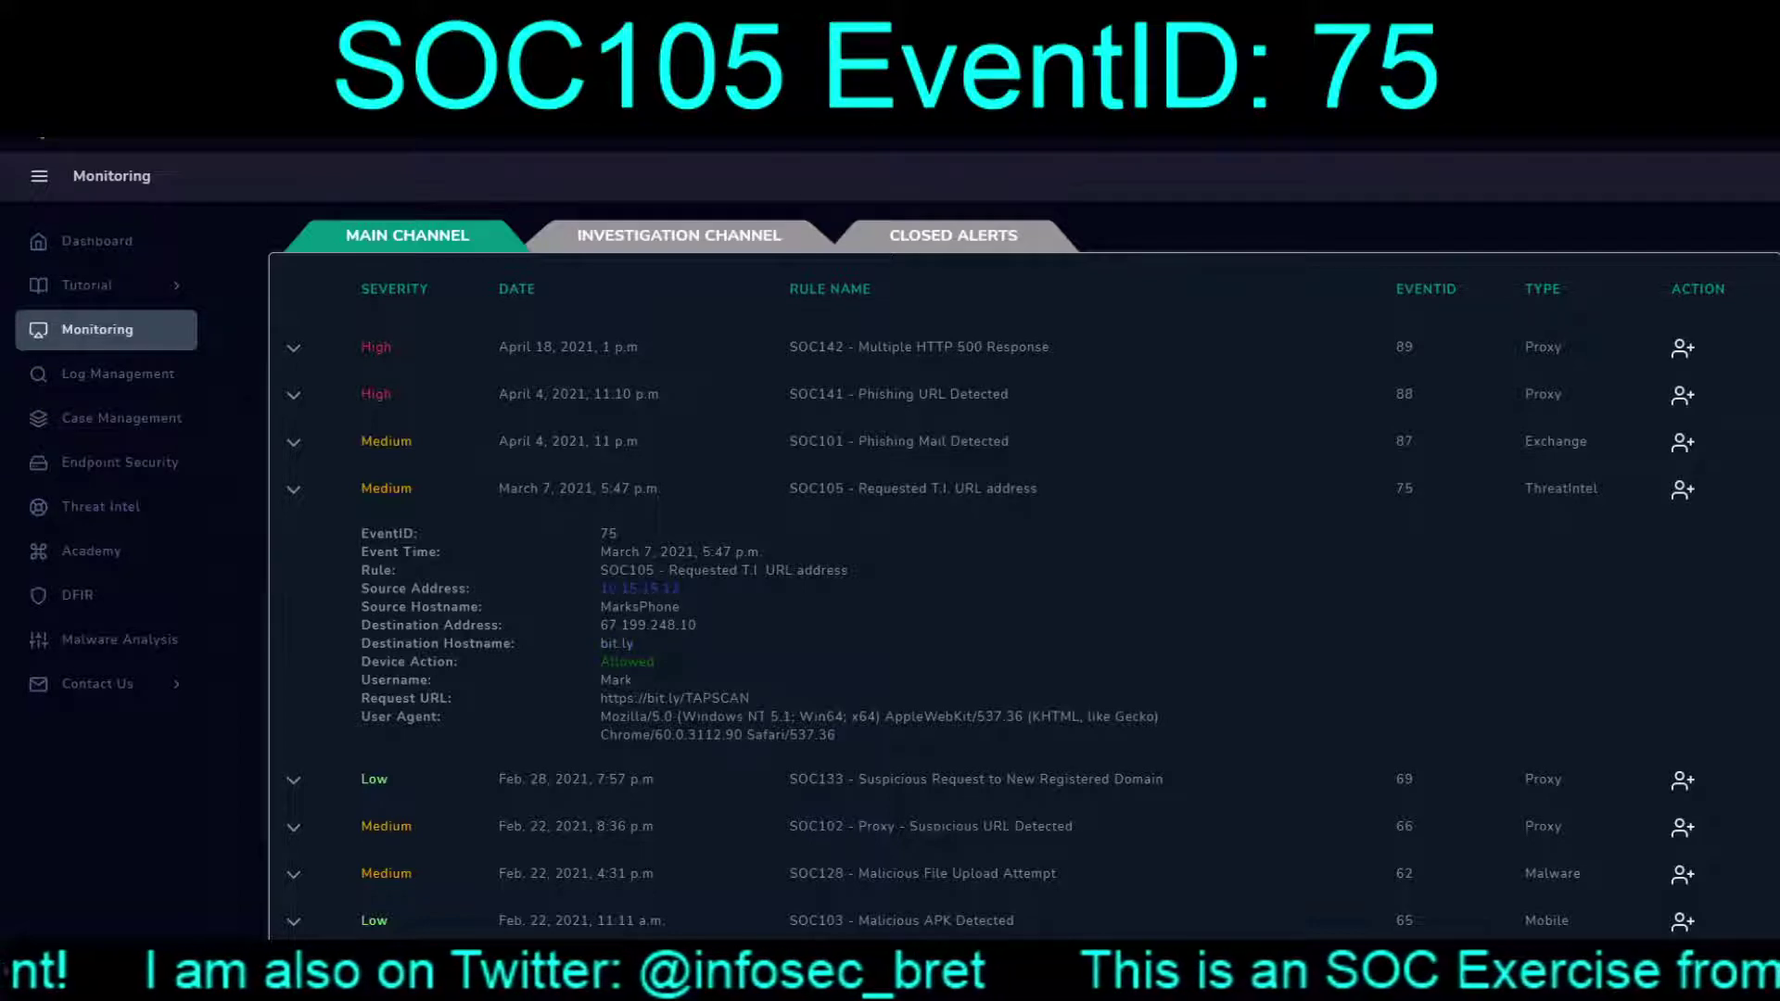
Step: Filter the Log Management entries by source address 10.15.15.12 and open the raw log of a matching proxy entry
left_click(117, 374)
scroll(1008, 480, "down", 1)
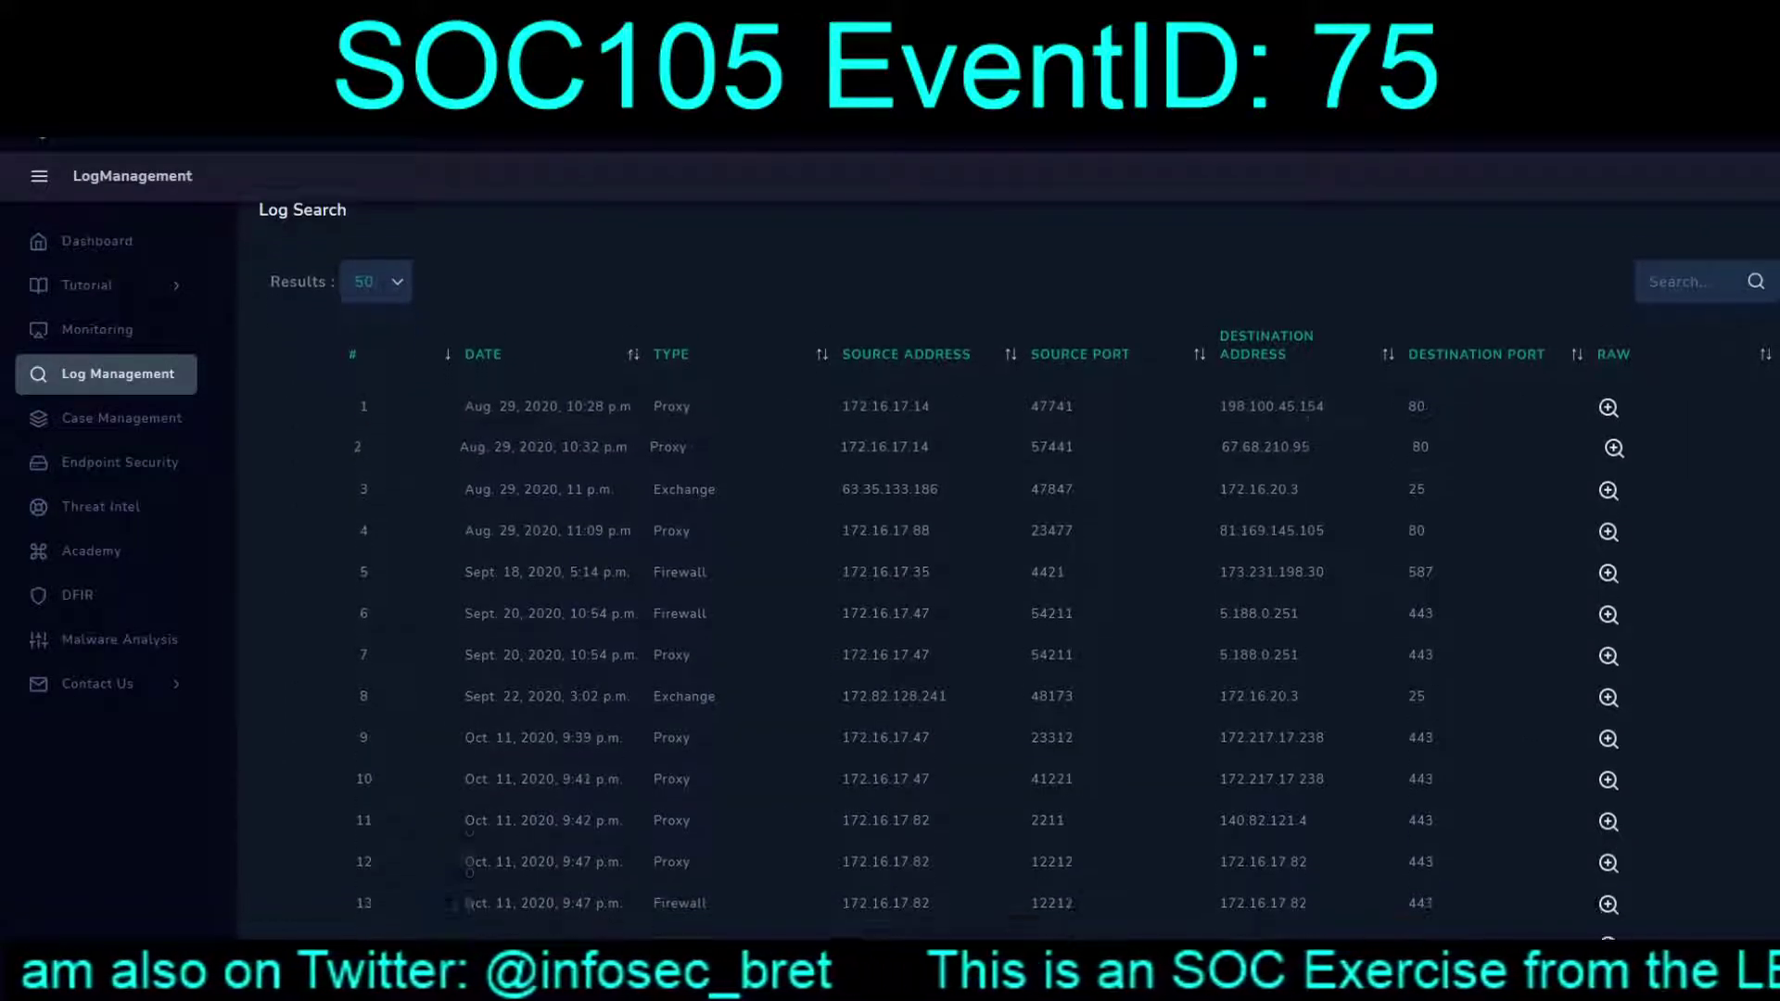
scroll(1235, 804, "down", 15)
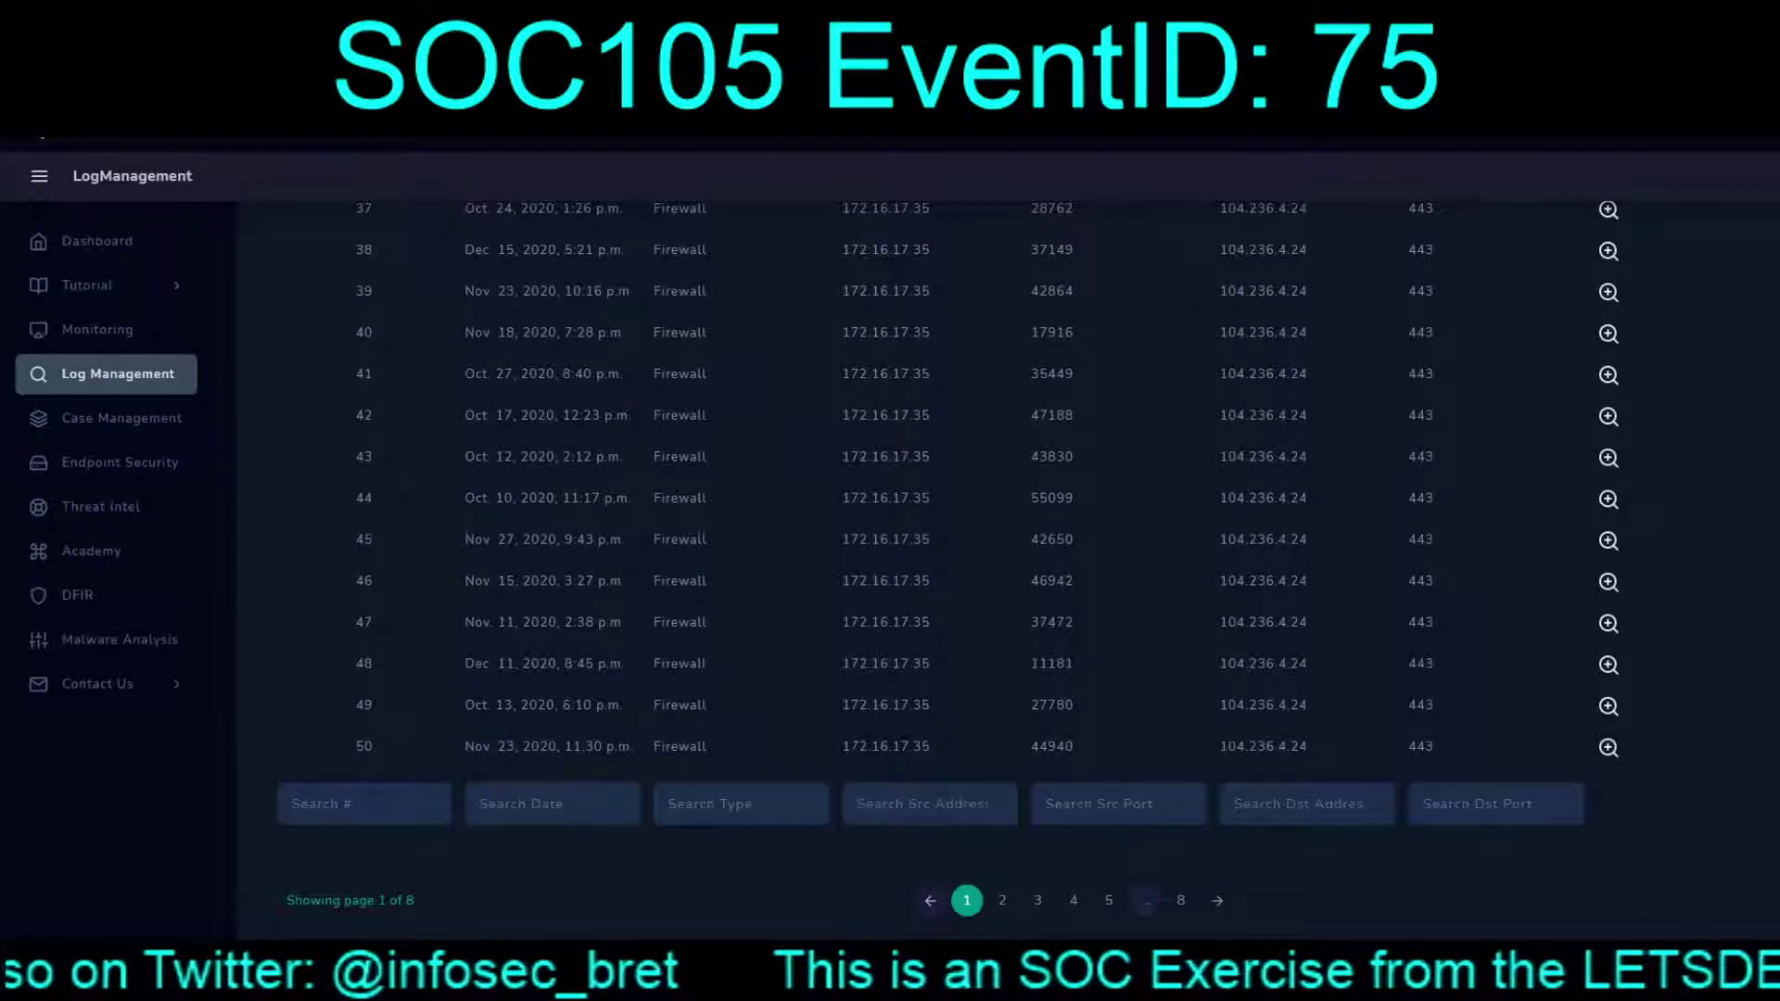
left_click(930, 804)
type("10.15.15.12")
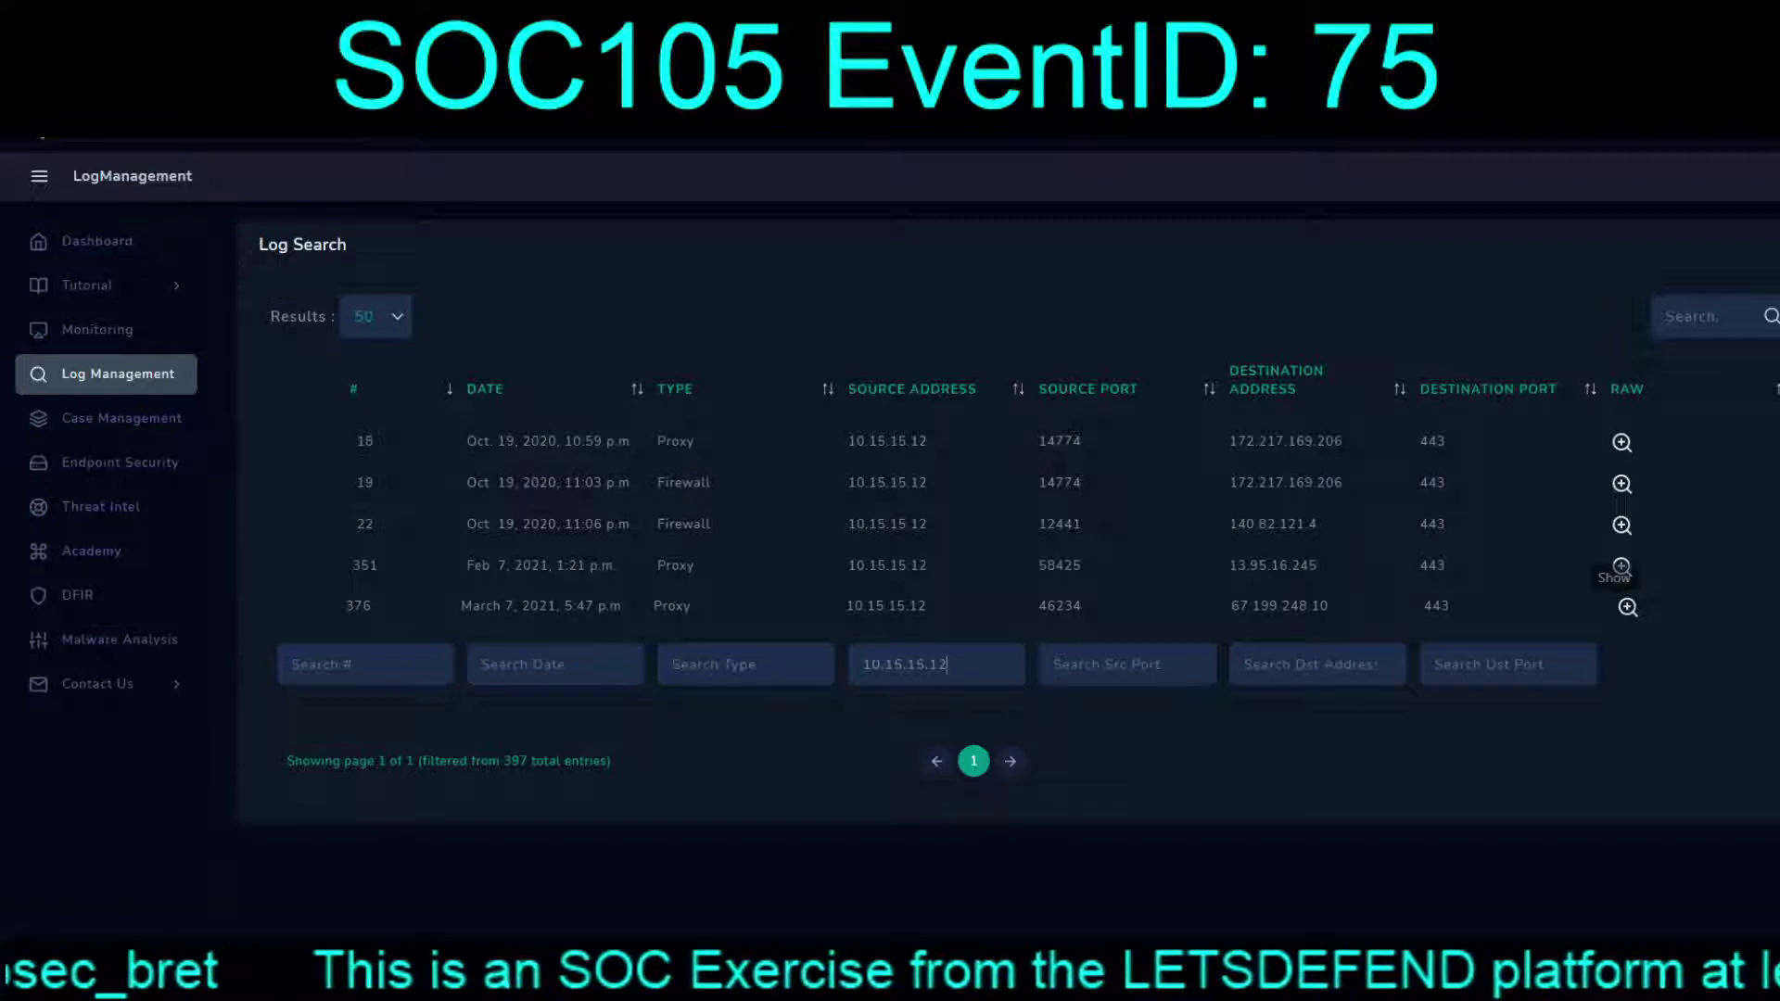
left_click(1622, 567)
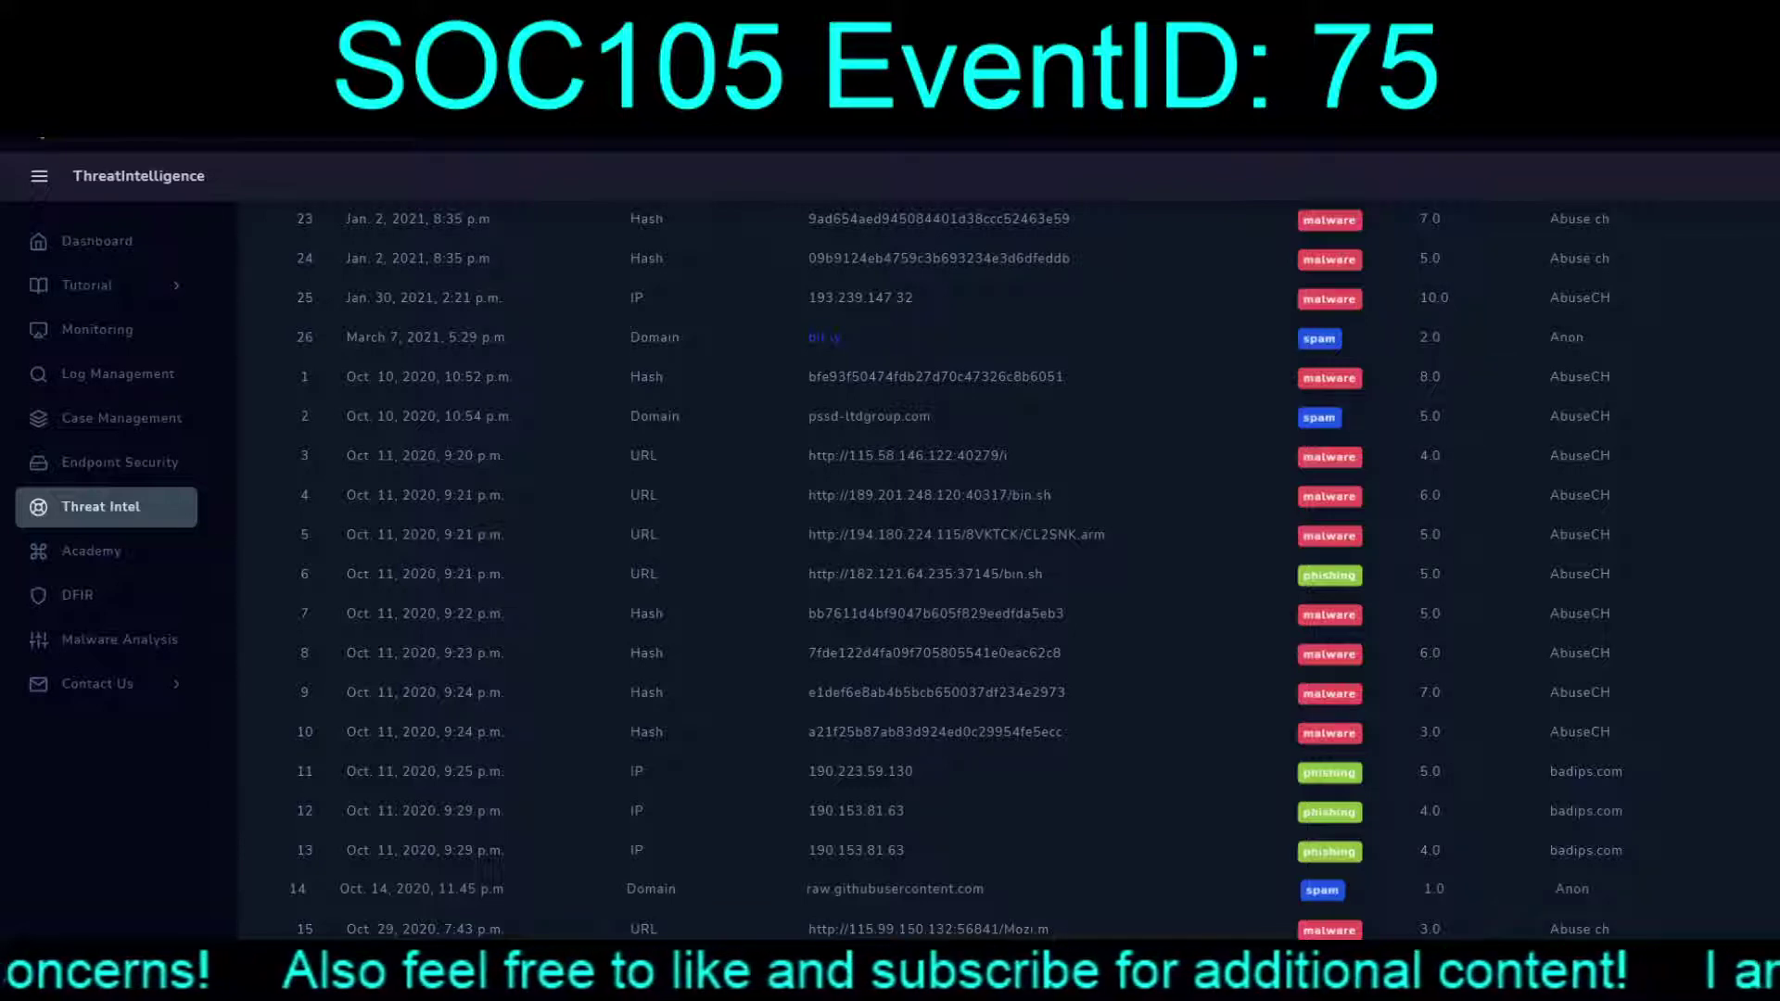
Step: Look through the threat intelligence entries and check the hash ff6bbddc34cbd33e2501872b97c4bacd on VirusTotal
scroll(1030, 395, "down", 2)
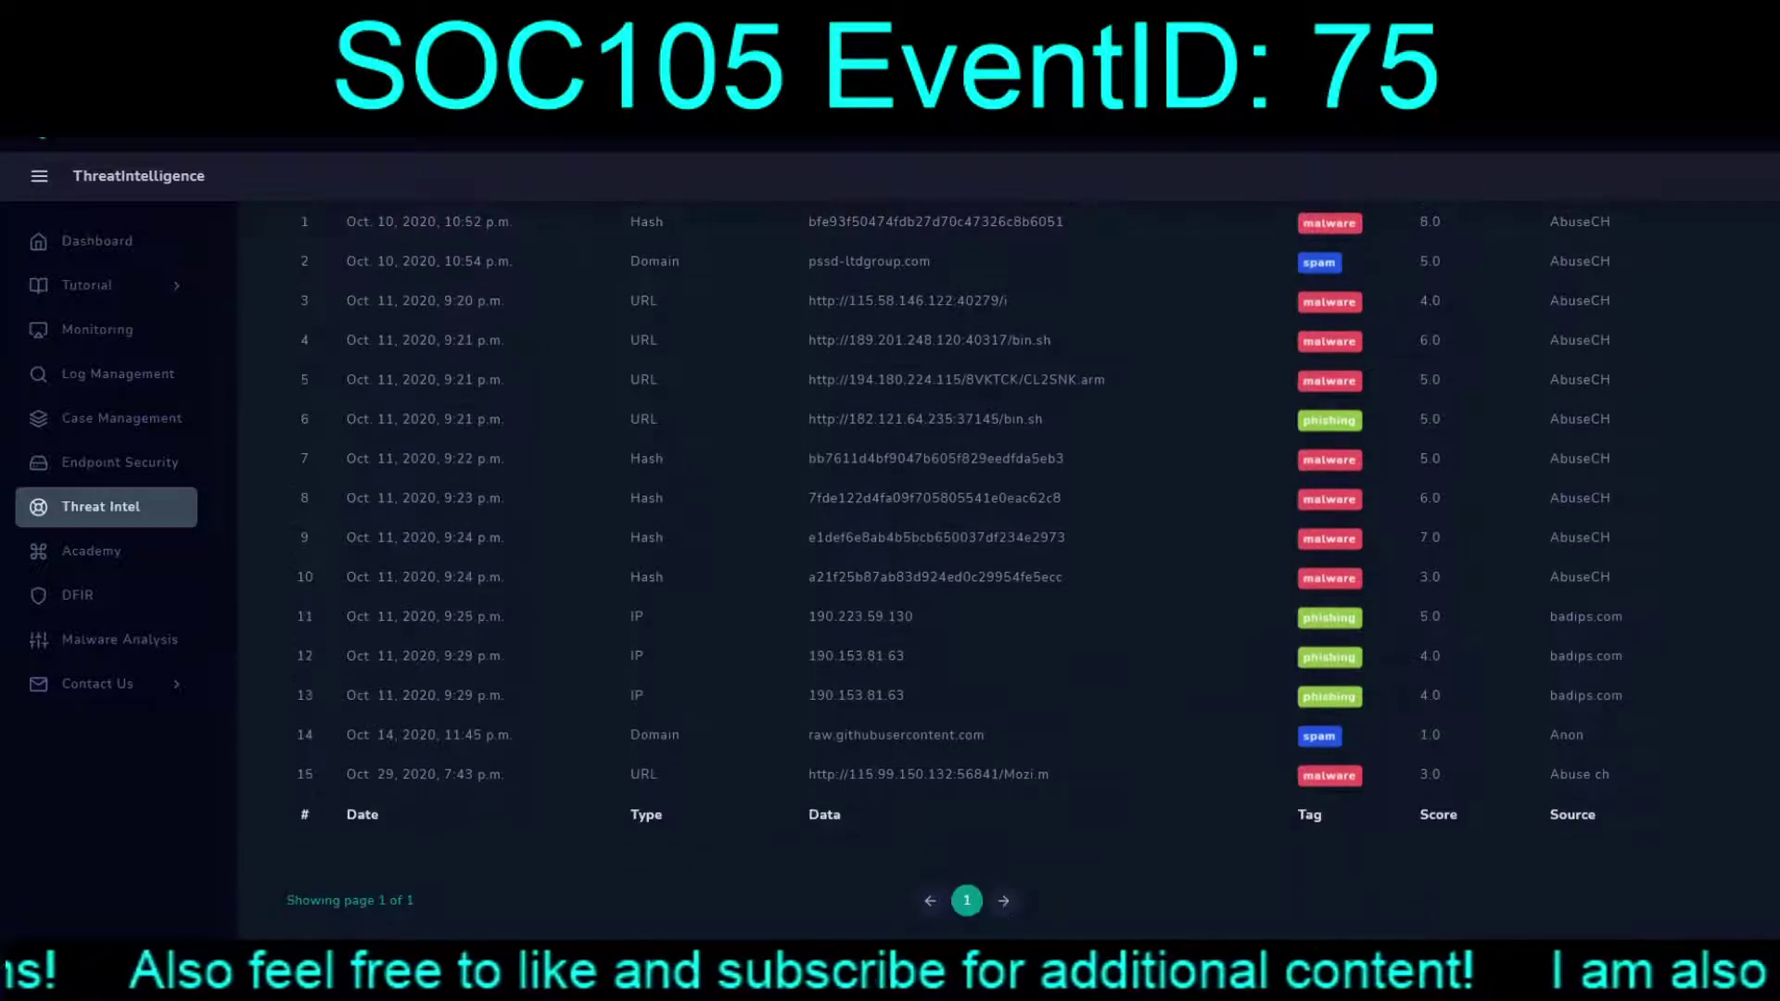
scroll(1029, 395, "up", 8)
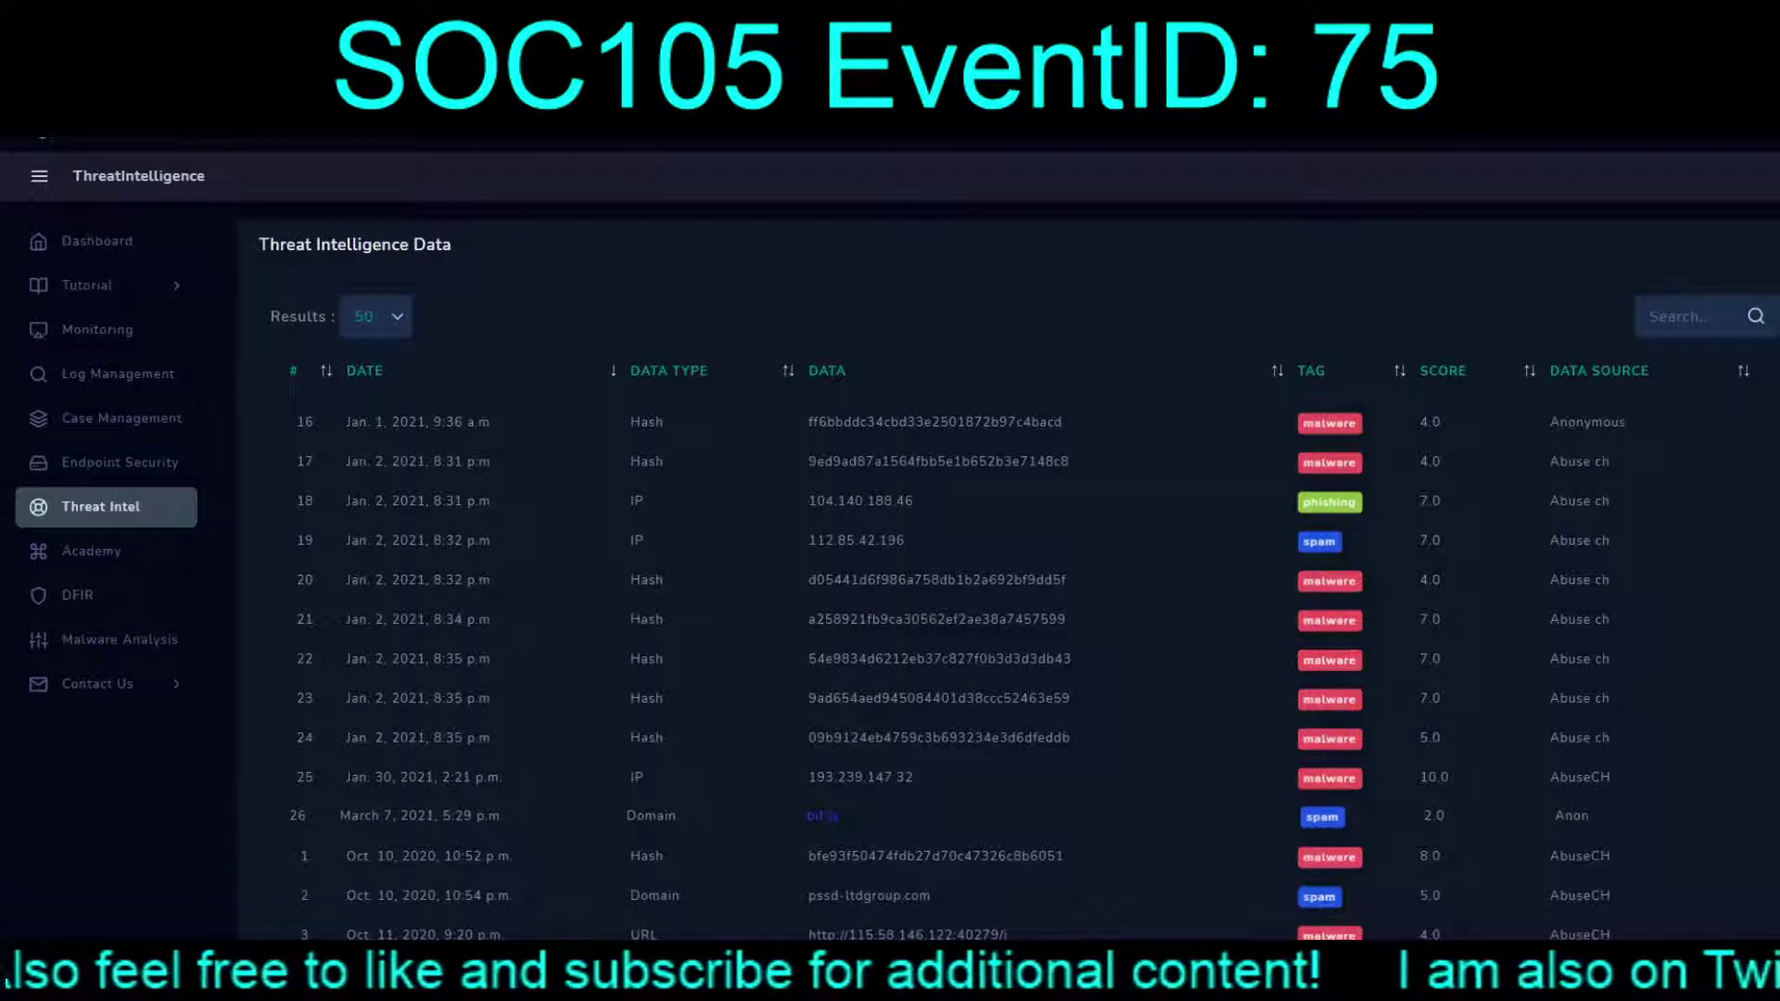
scroll(1009, 549, "down", 2)
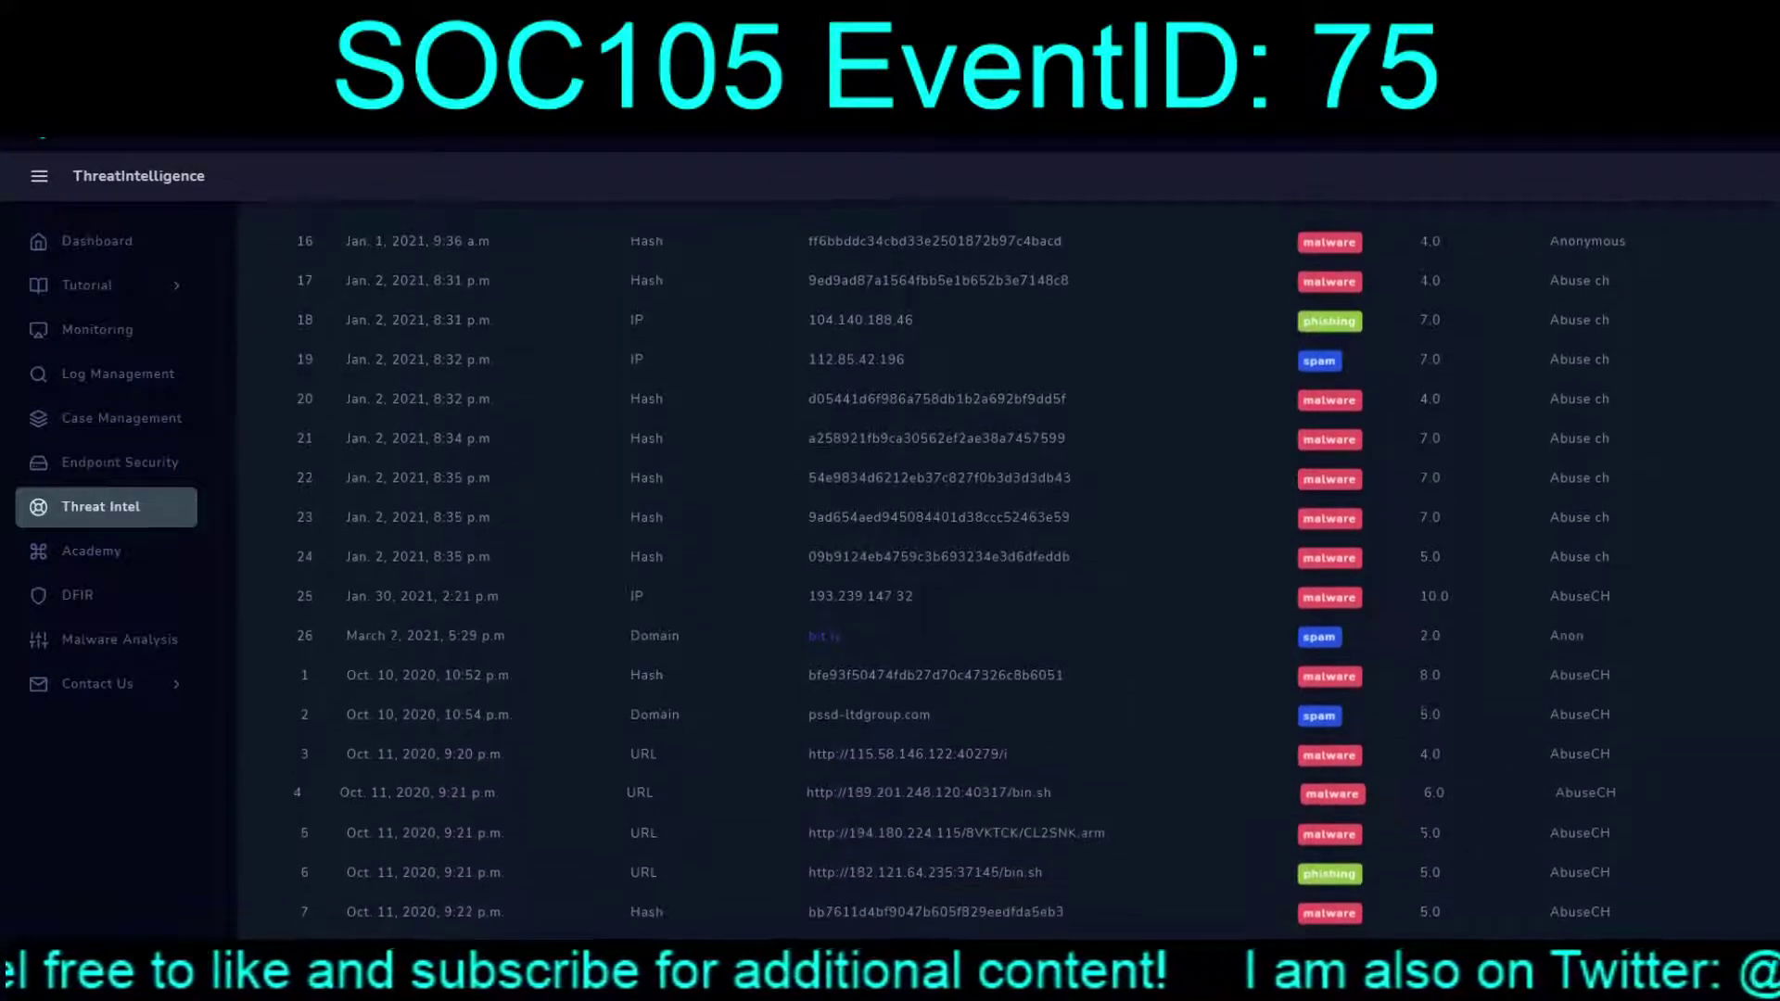
scroll(1009, 549, "up", 2)
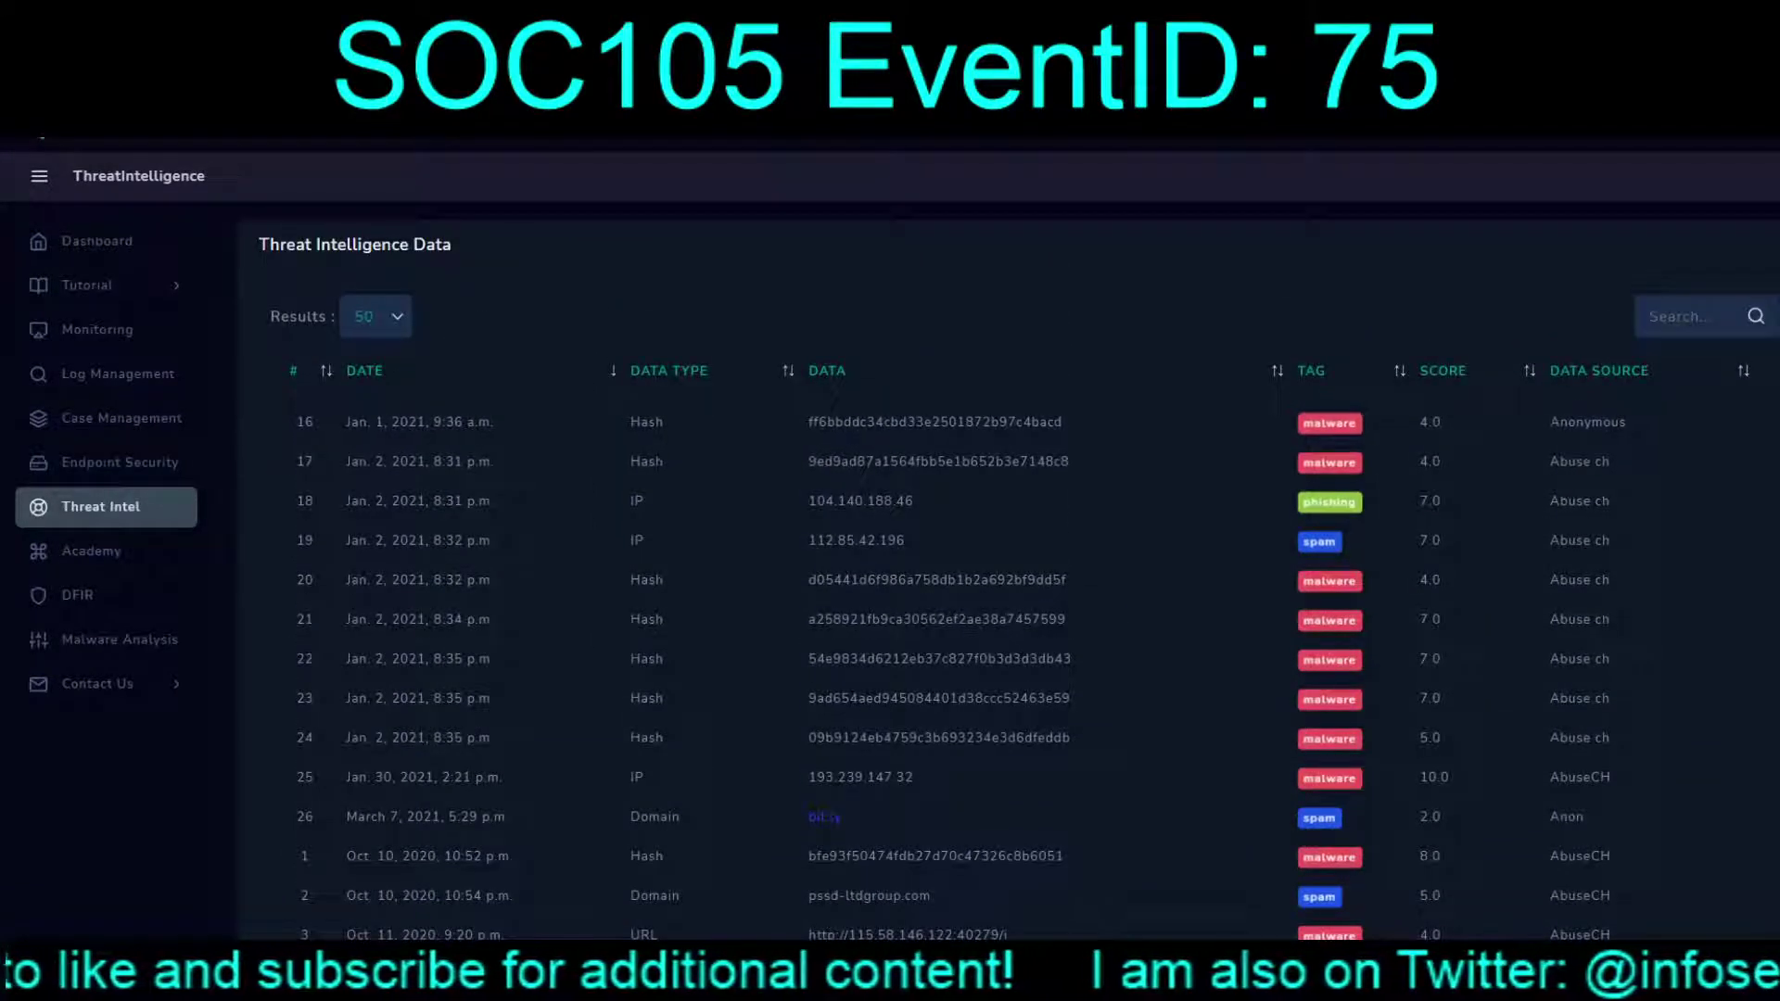
double_click(935, 421)
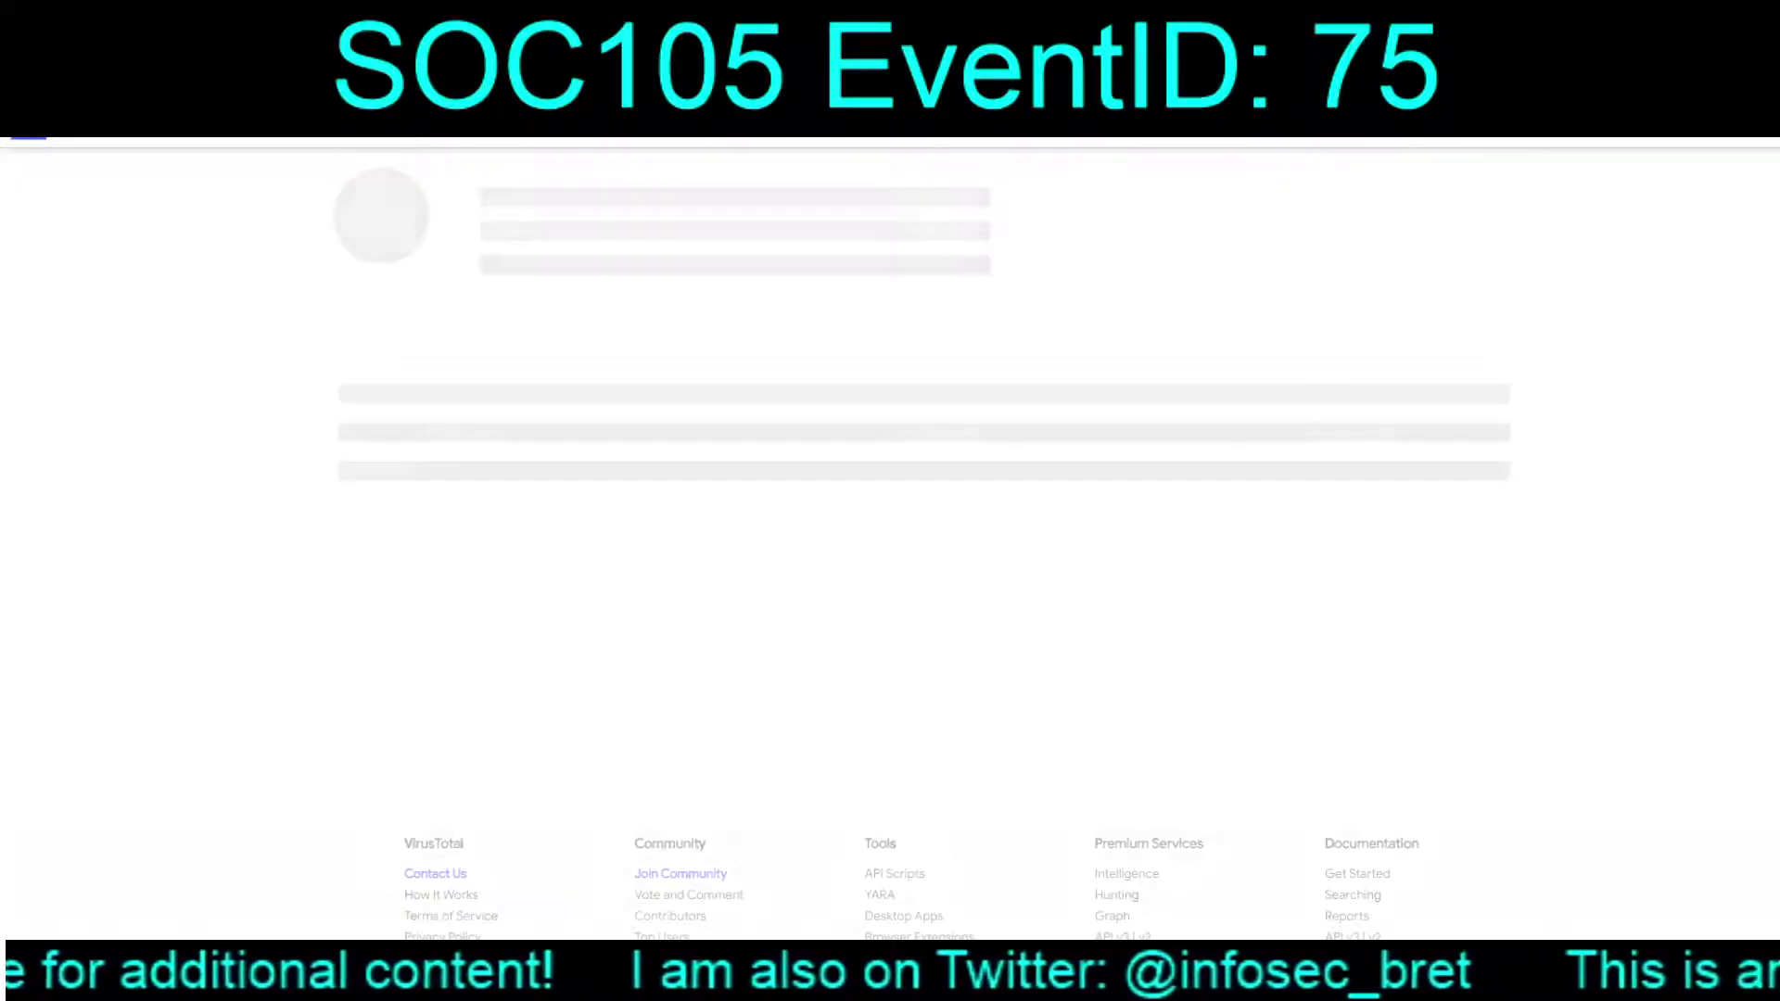
key("Return")
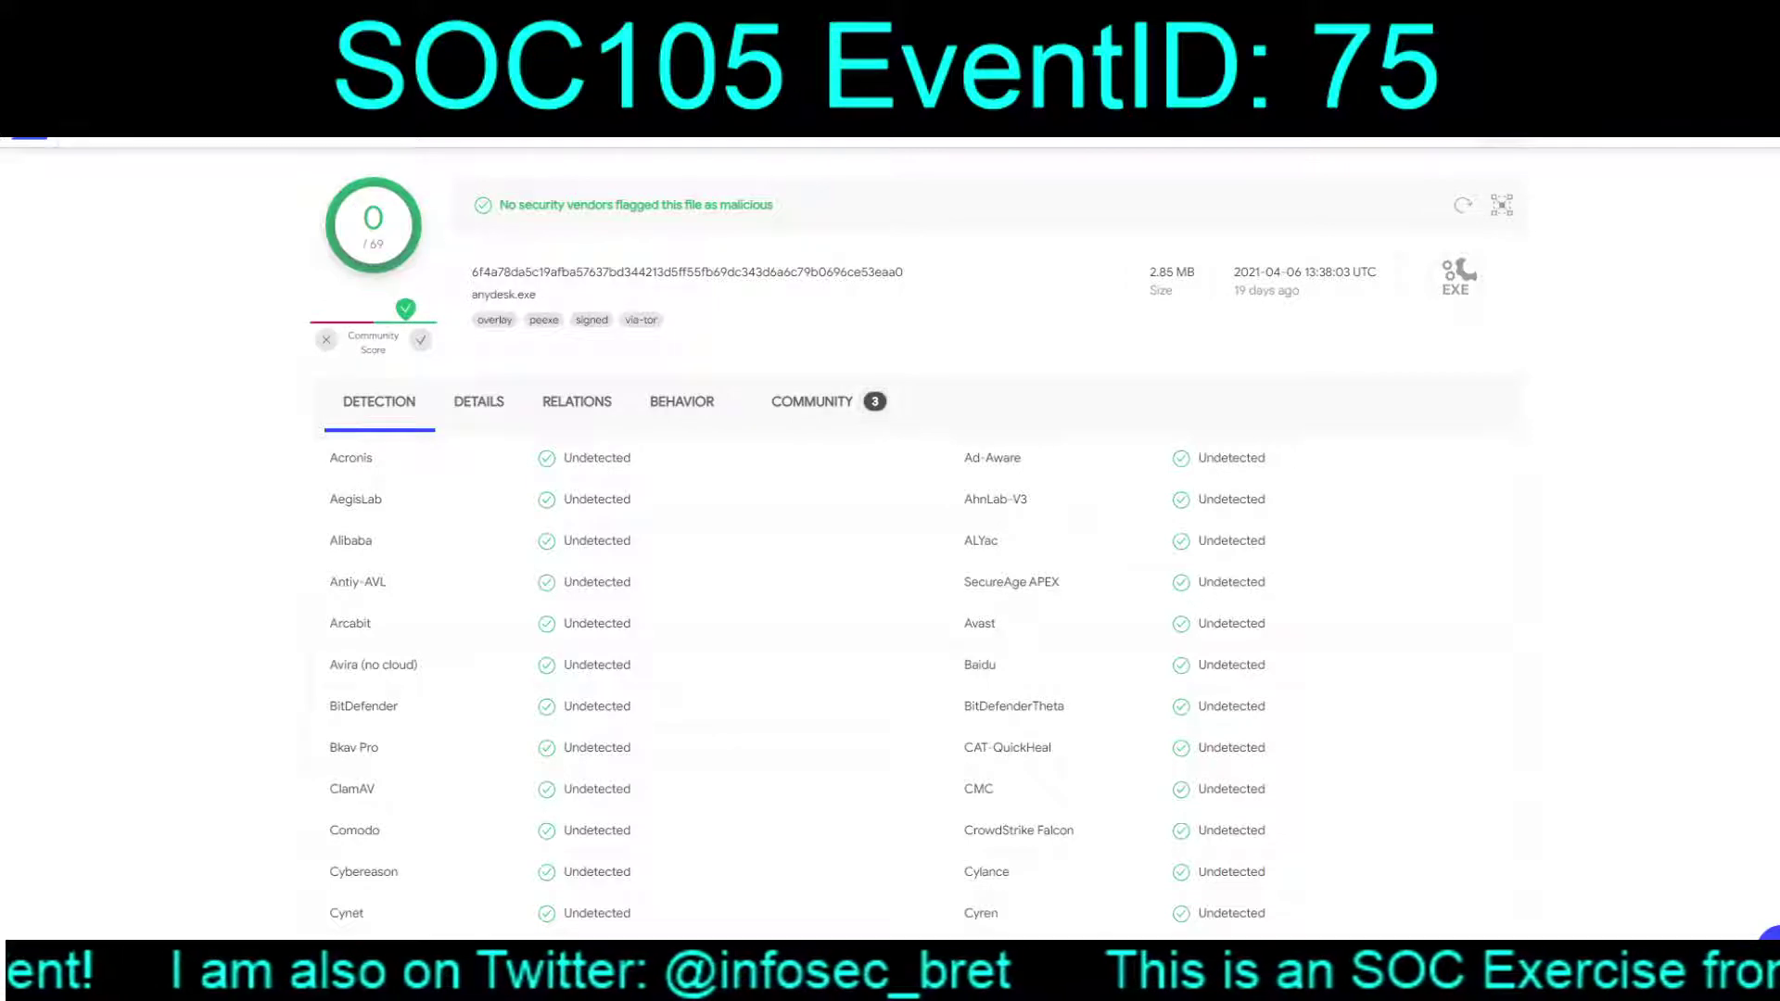
key("ctrl+Tab")
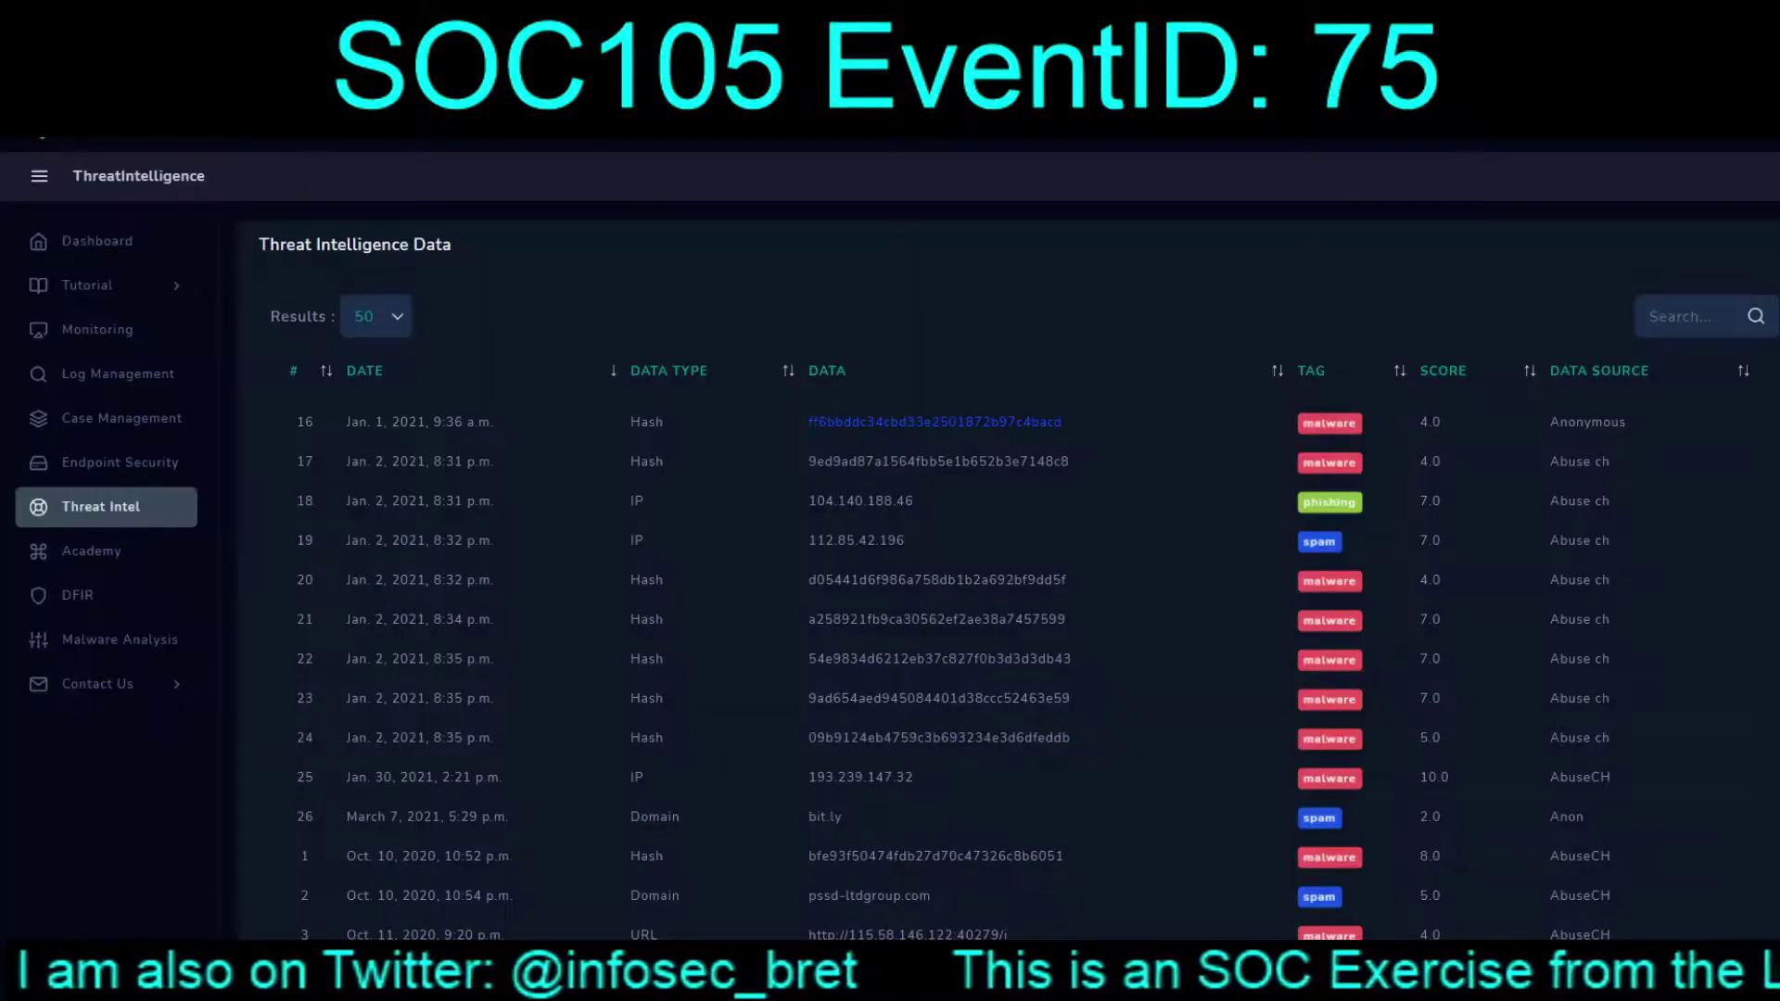
Step: Clear the existing host filter in Endpoint Security and search the endpoints for MarksPhone
key("ctrl+Tab")
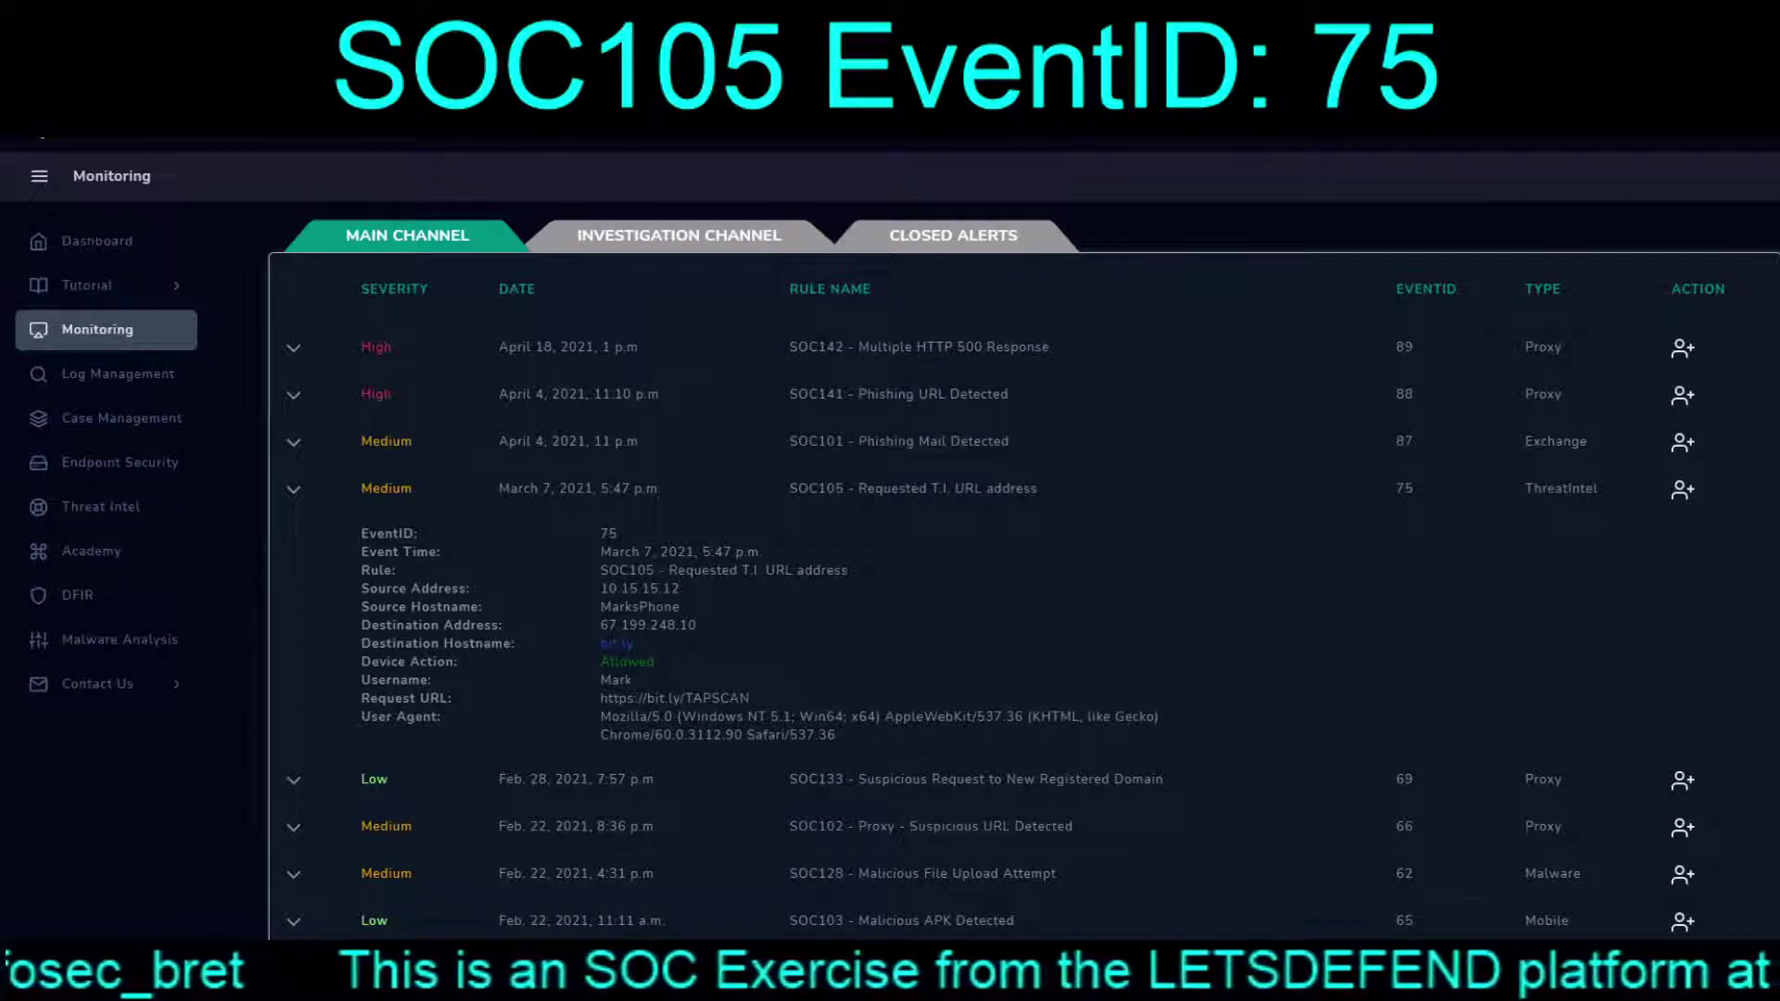
key("ctrl+Tab")
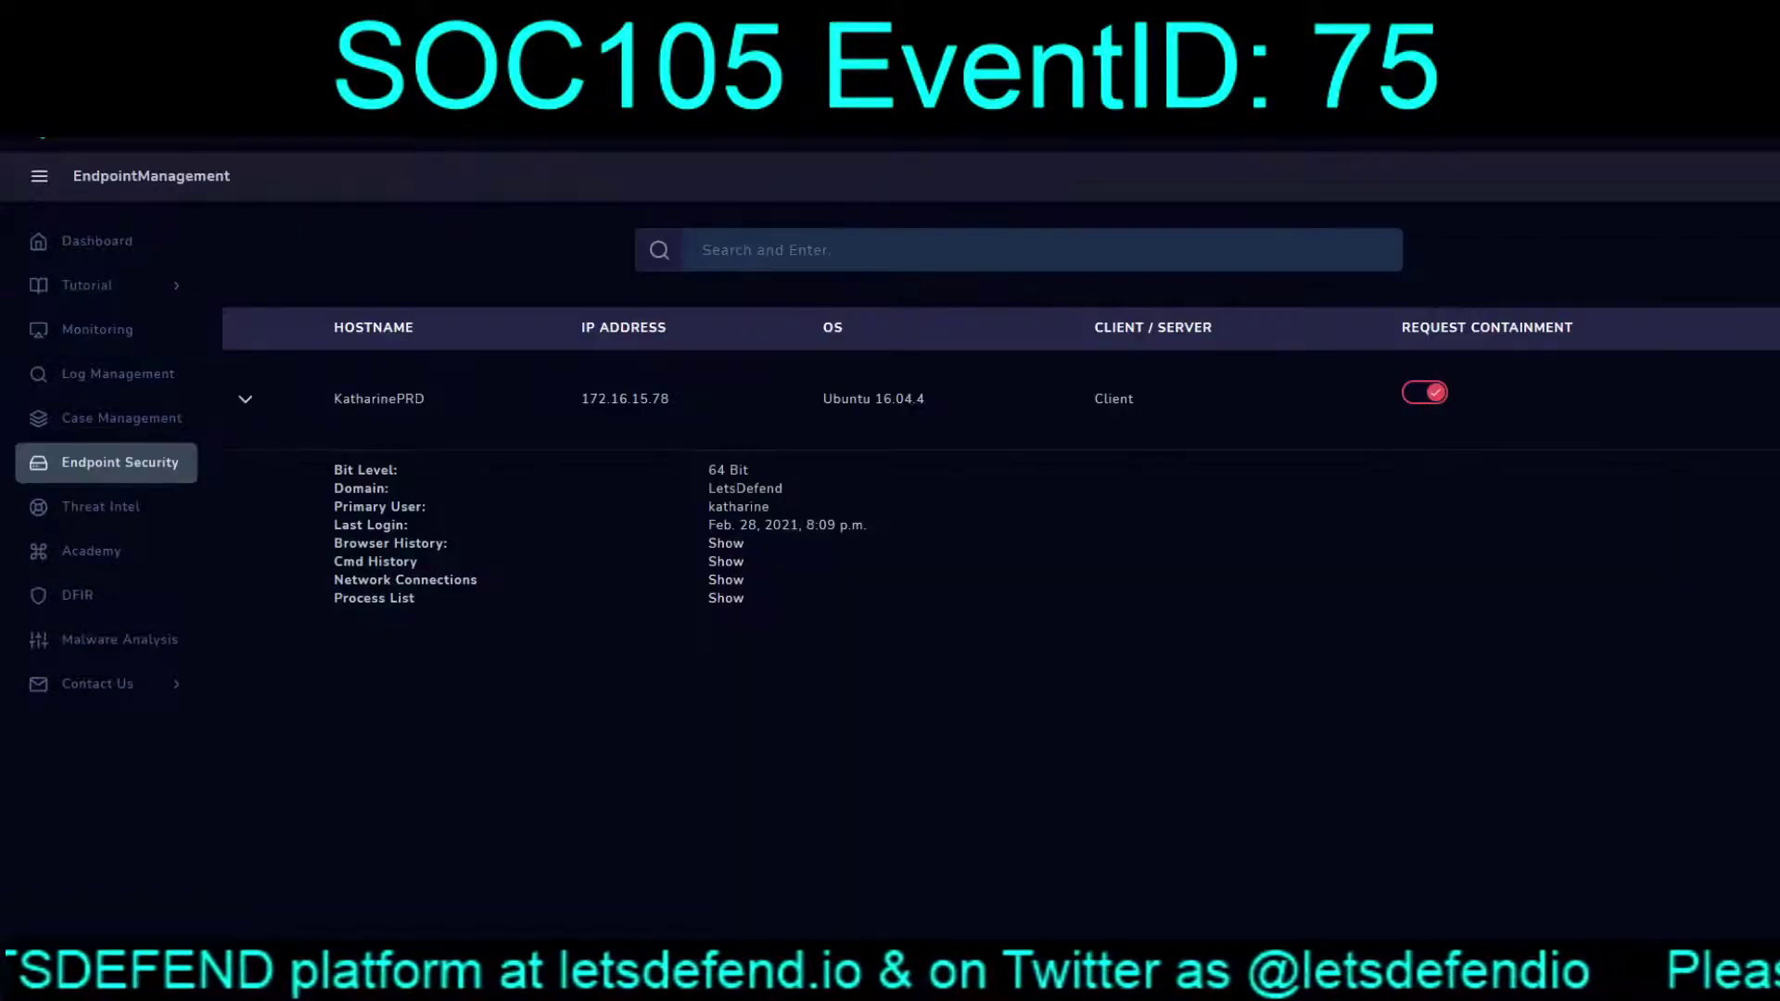
key("F5")
key("Return")
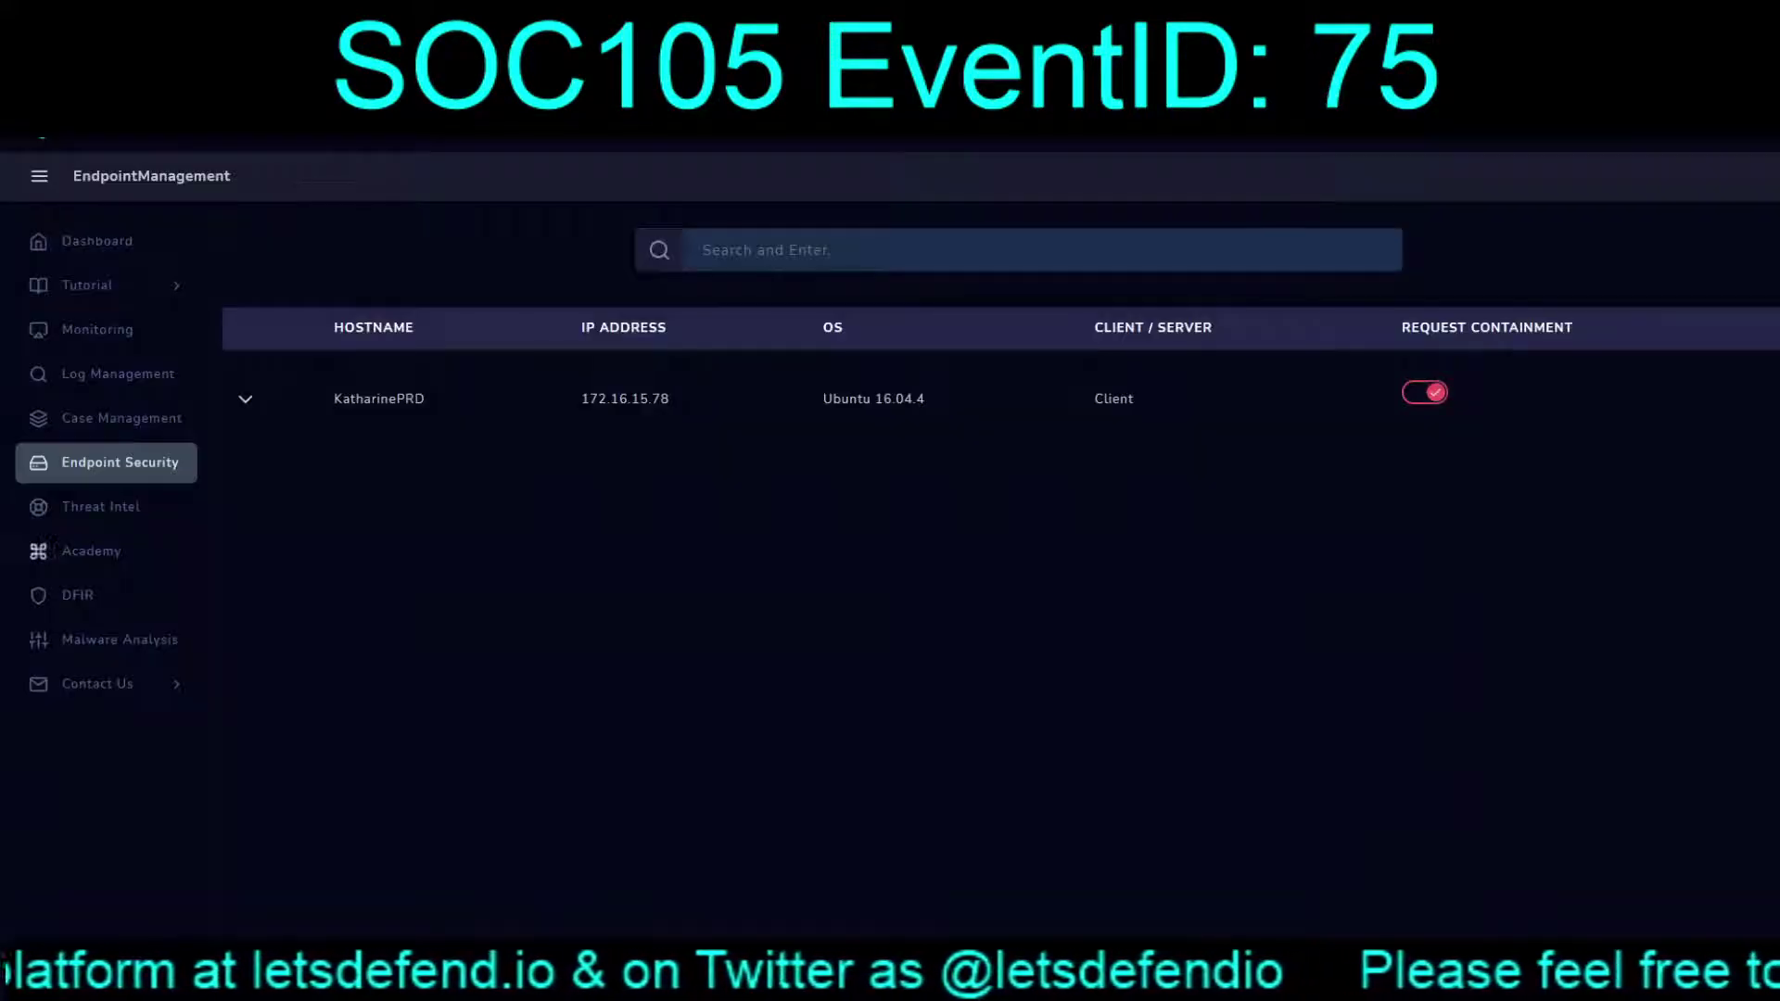
left_click(658, 251)
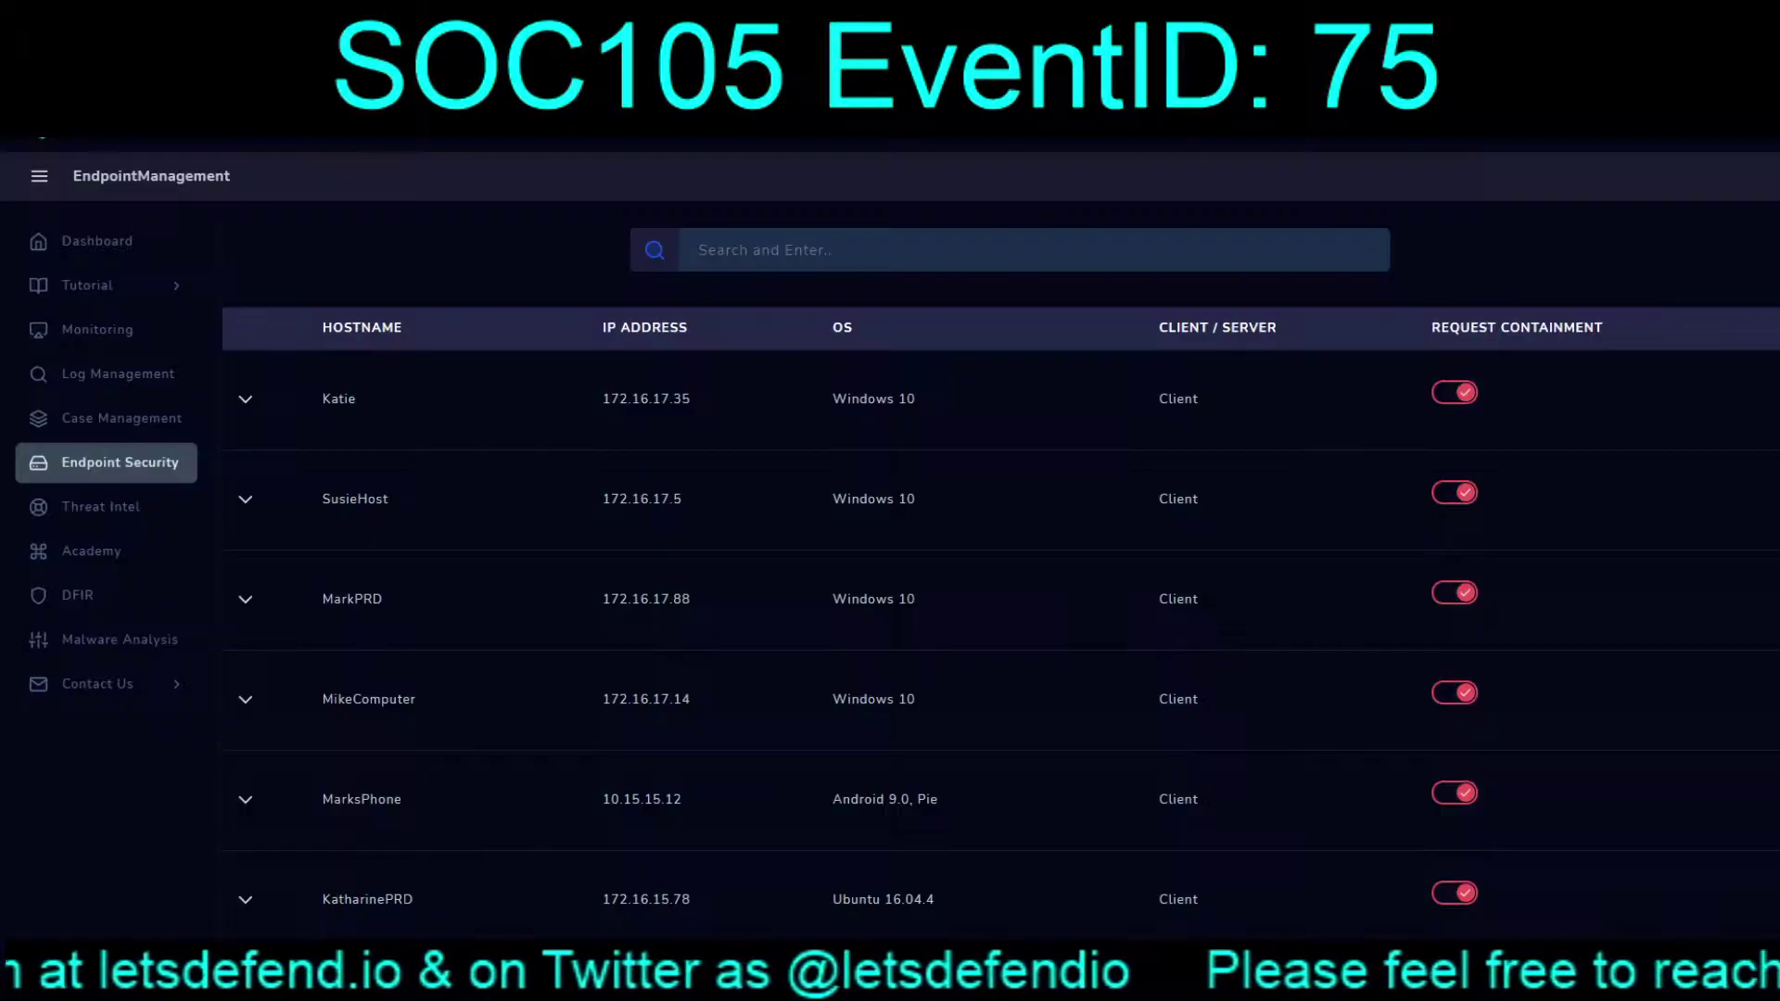
type("MarksPhone")
key("Return")
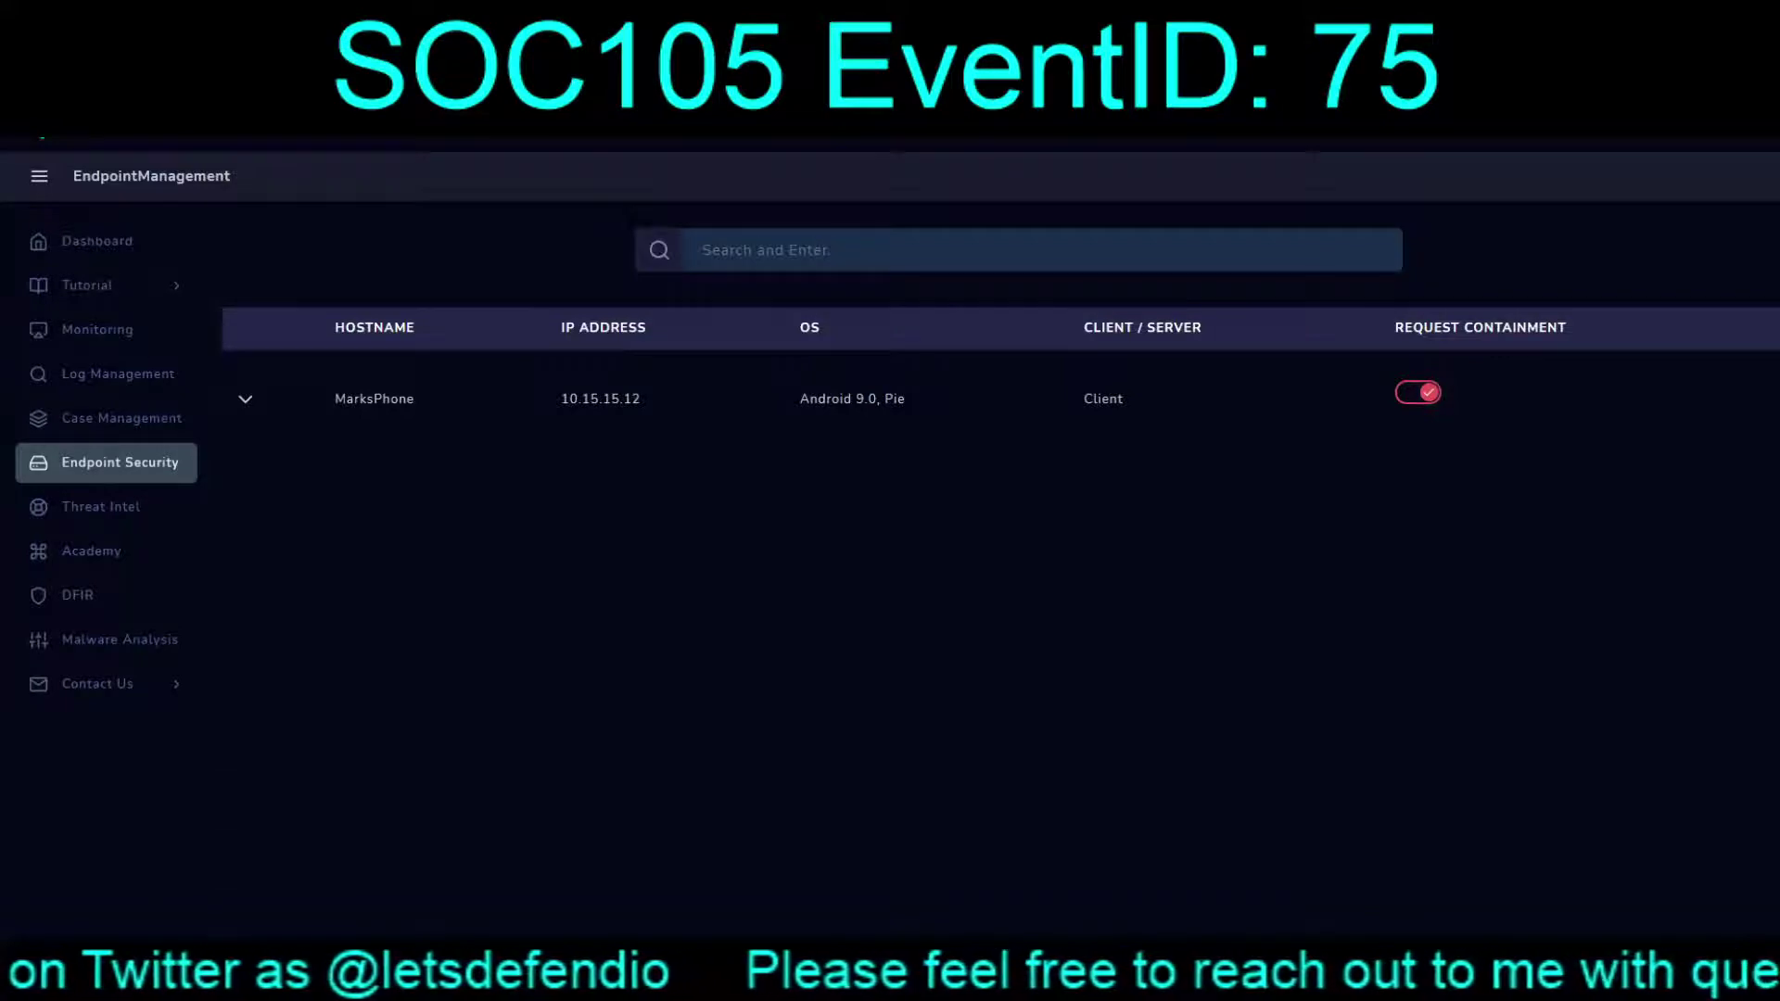
Step: Expand the MarksPhone endpoint details and check its process list and network connections
left_click(245, 399)
left_click(727, 598)
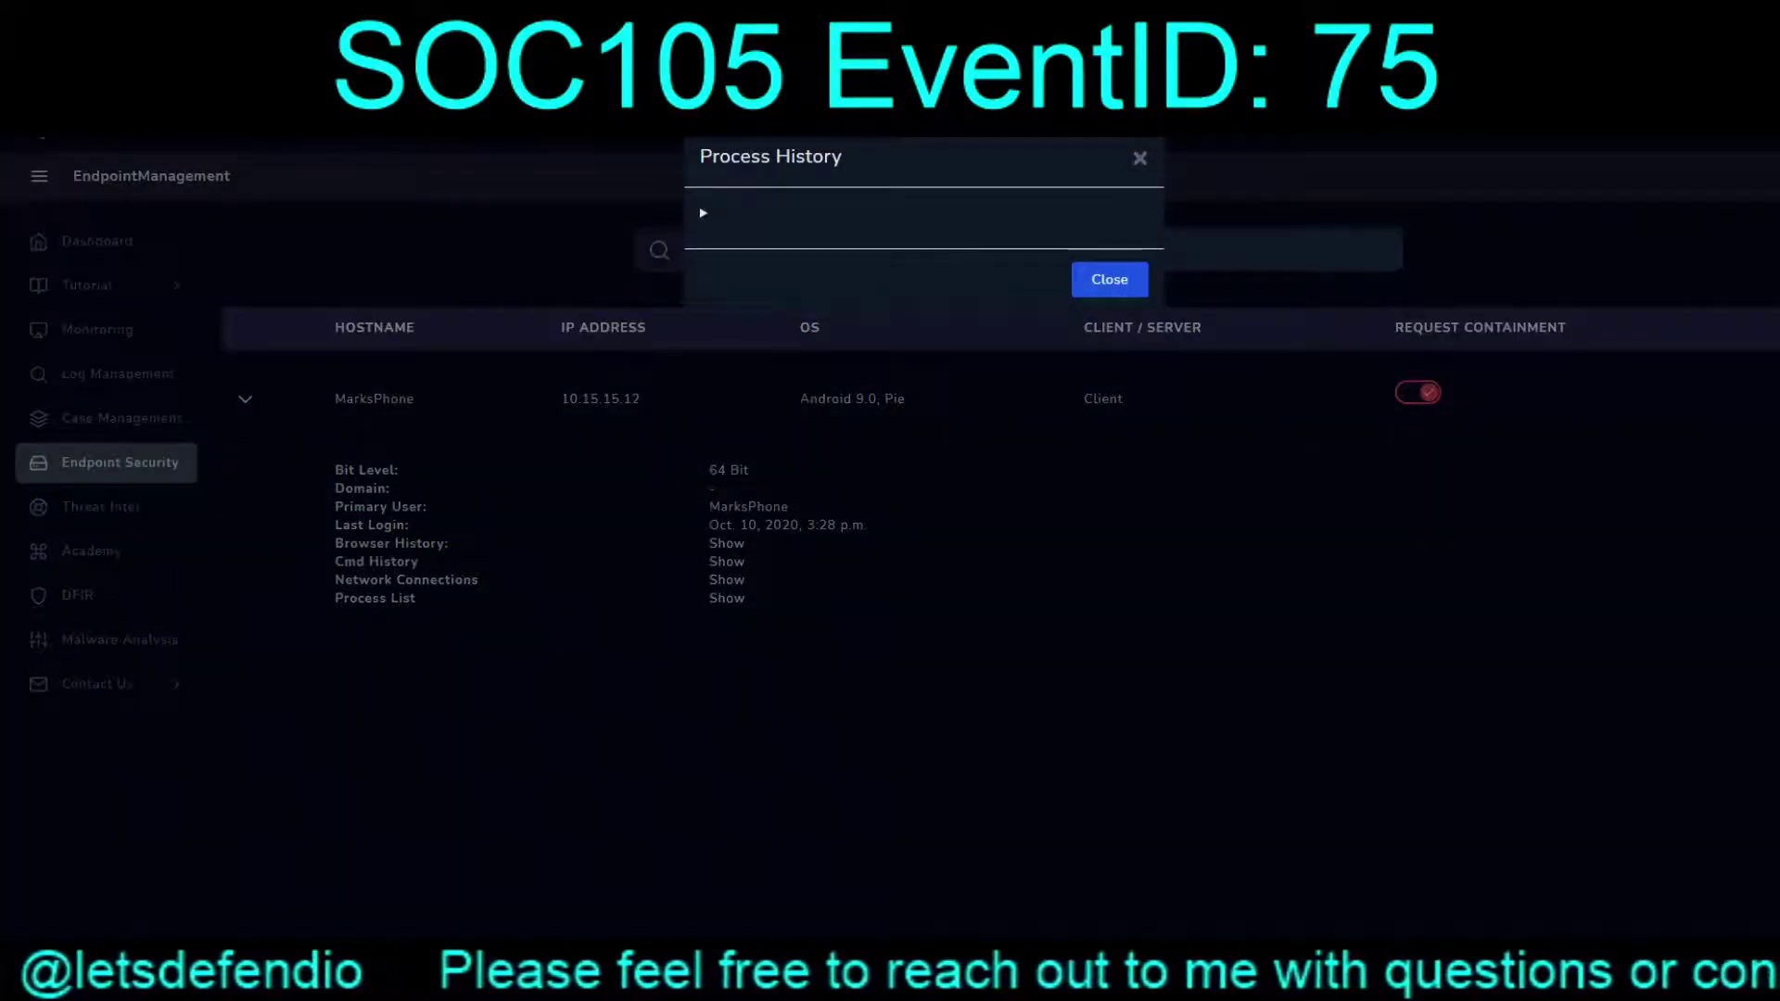
key("Escape")
left_click(727, 579)
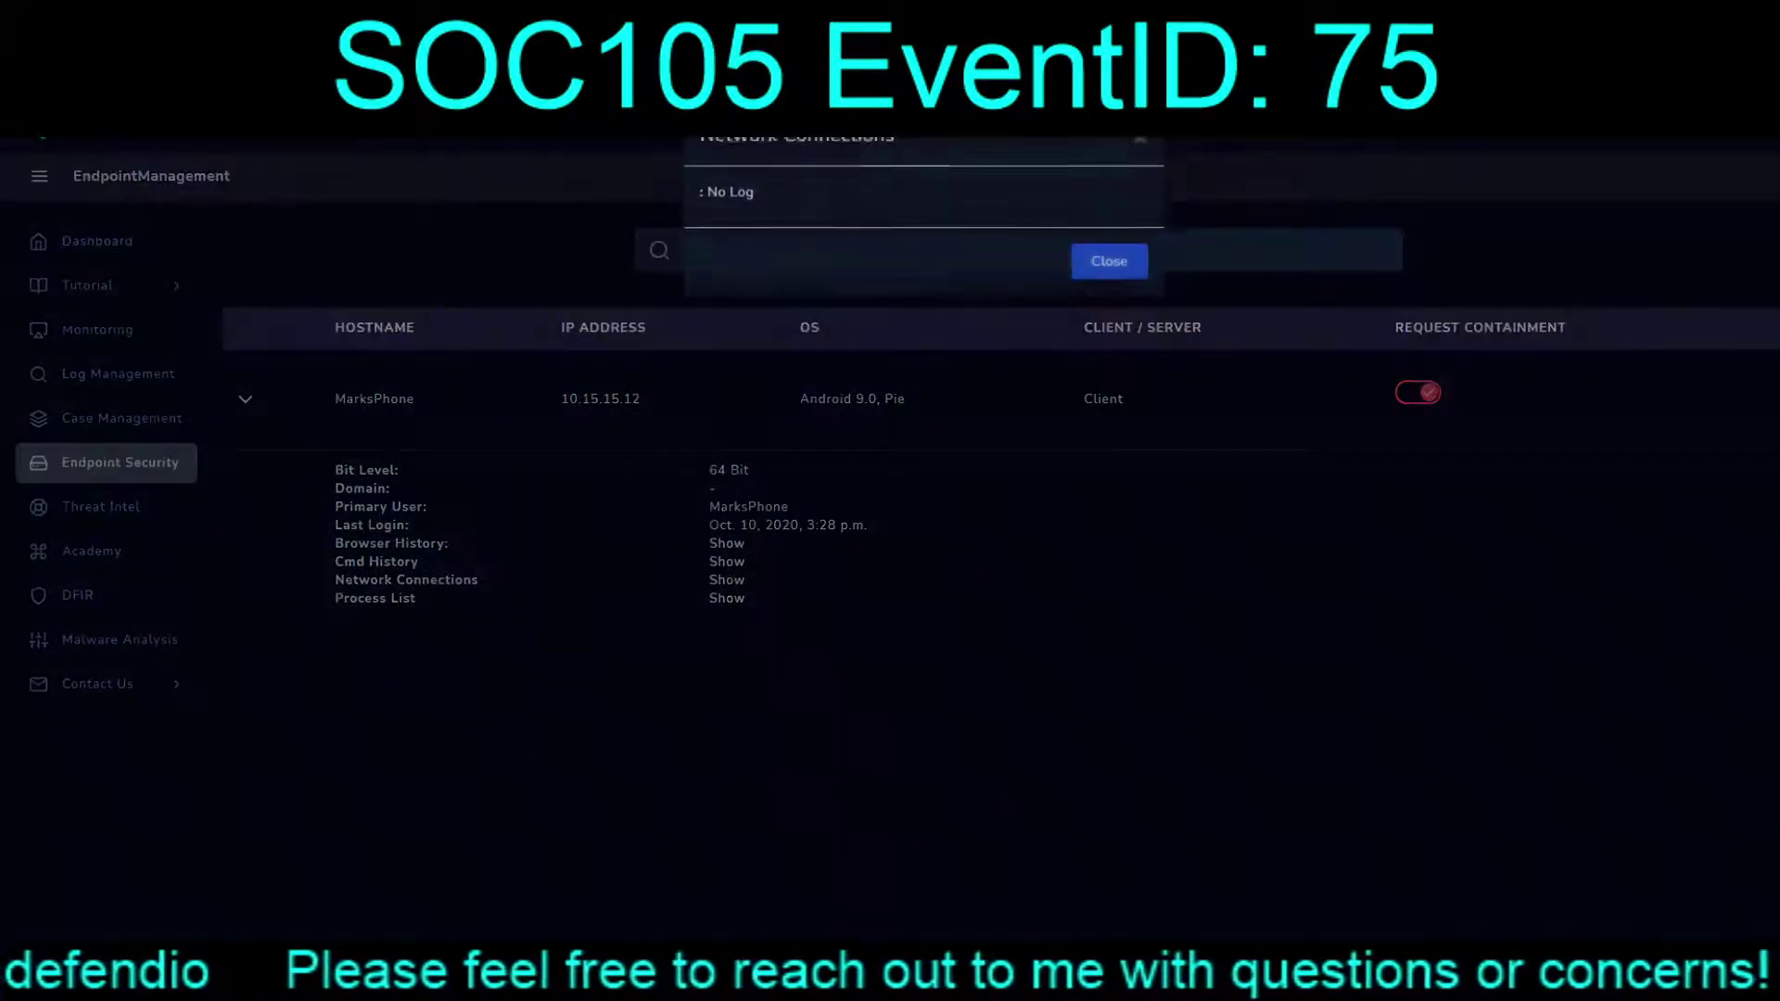
left_click(1109, 279)
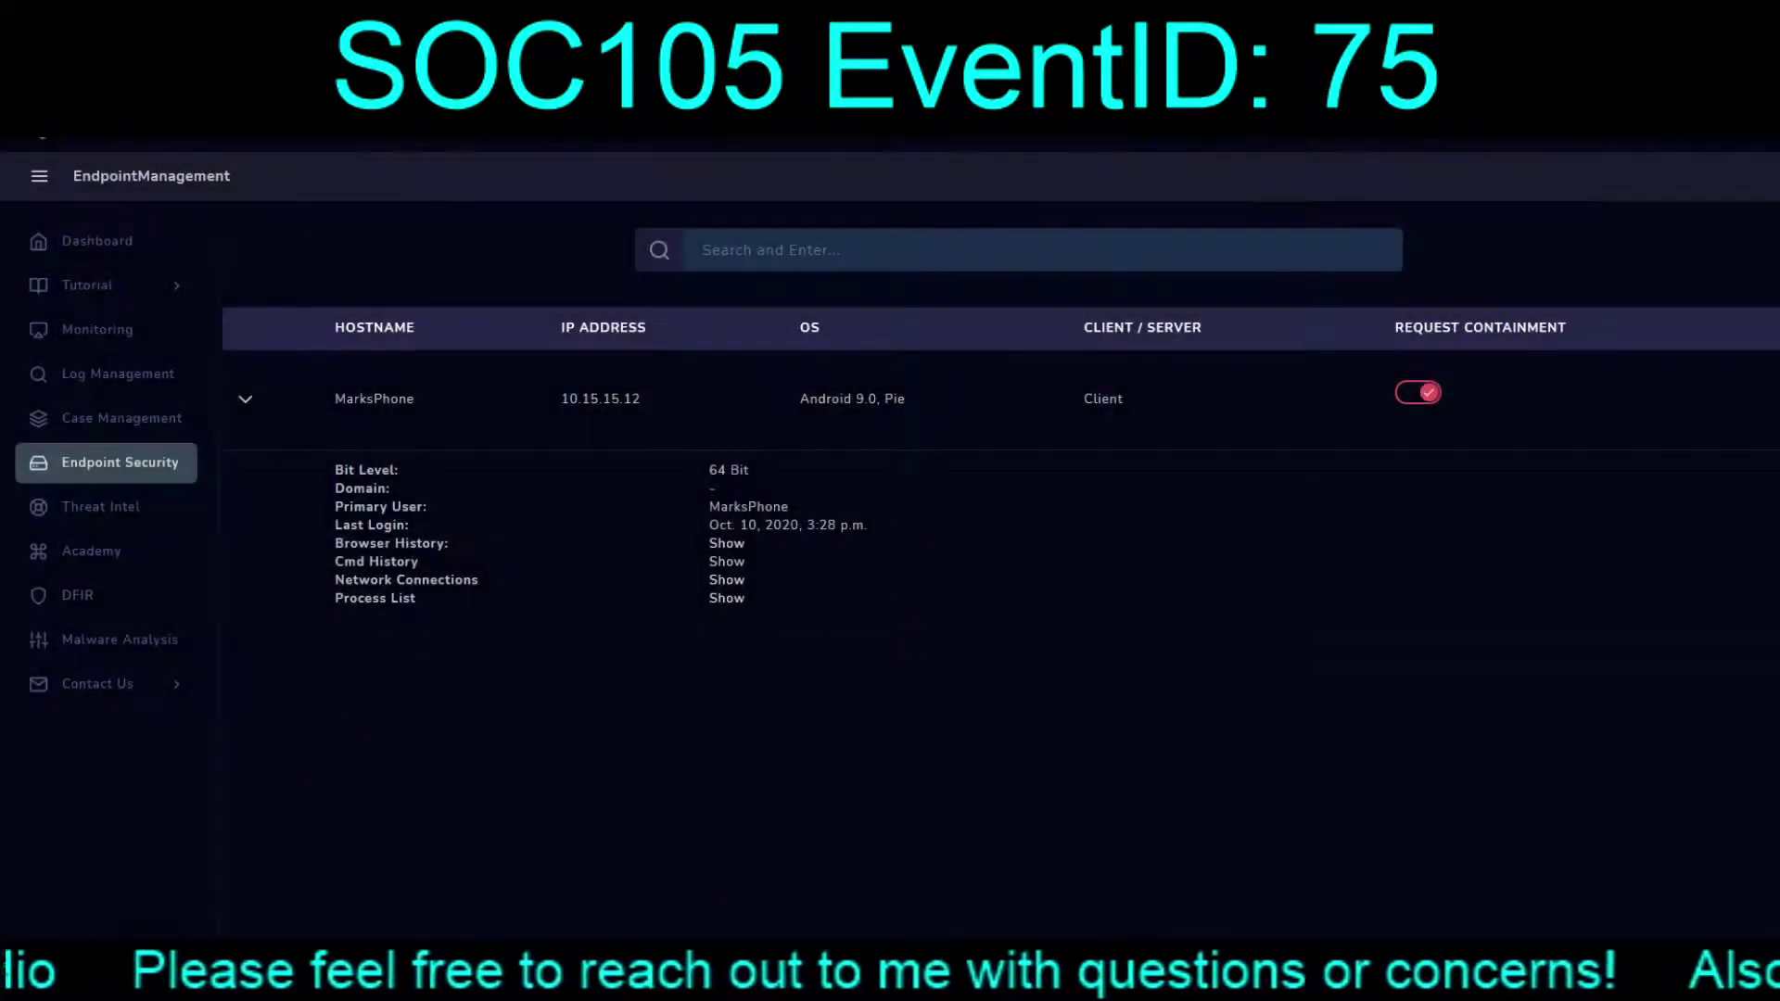
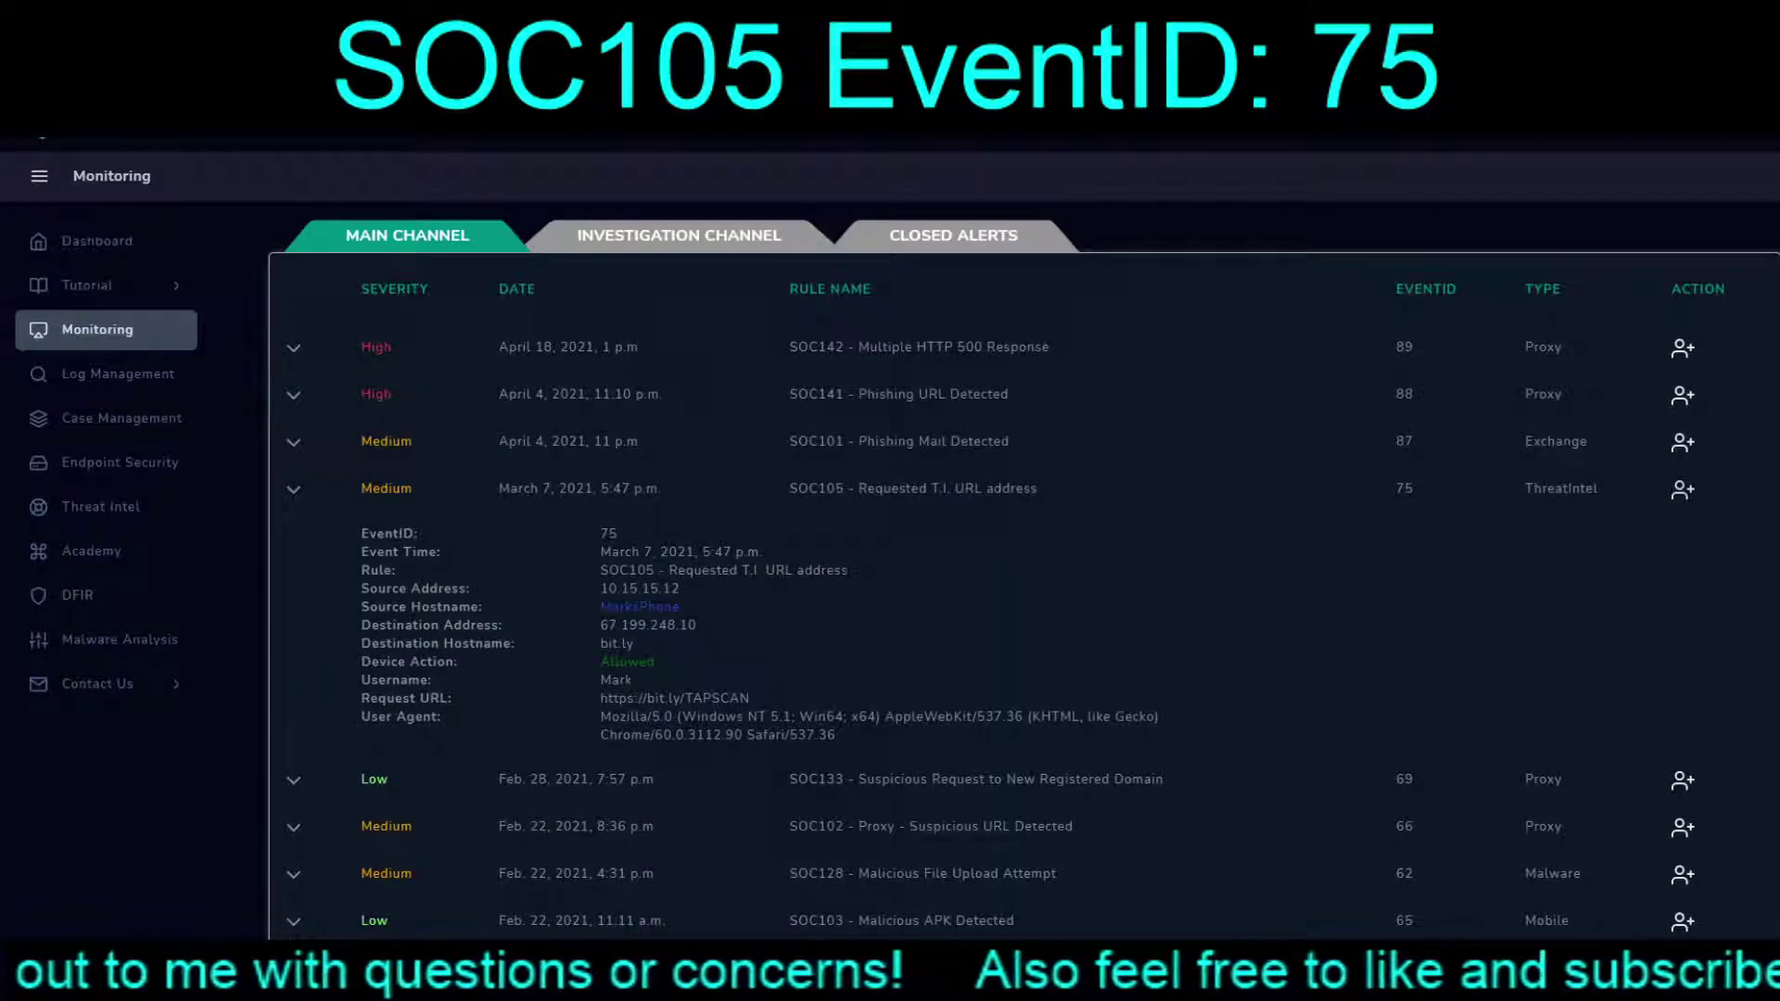
Step: Take ownership of the SOC105 EventID 75 alert, create its case and start the incident playbook
left_click(1683, 490)
left_click(922, 587)
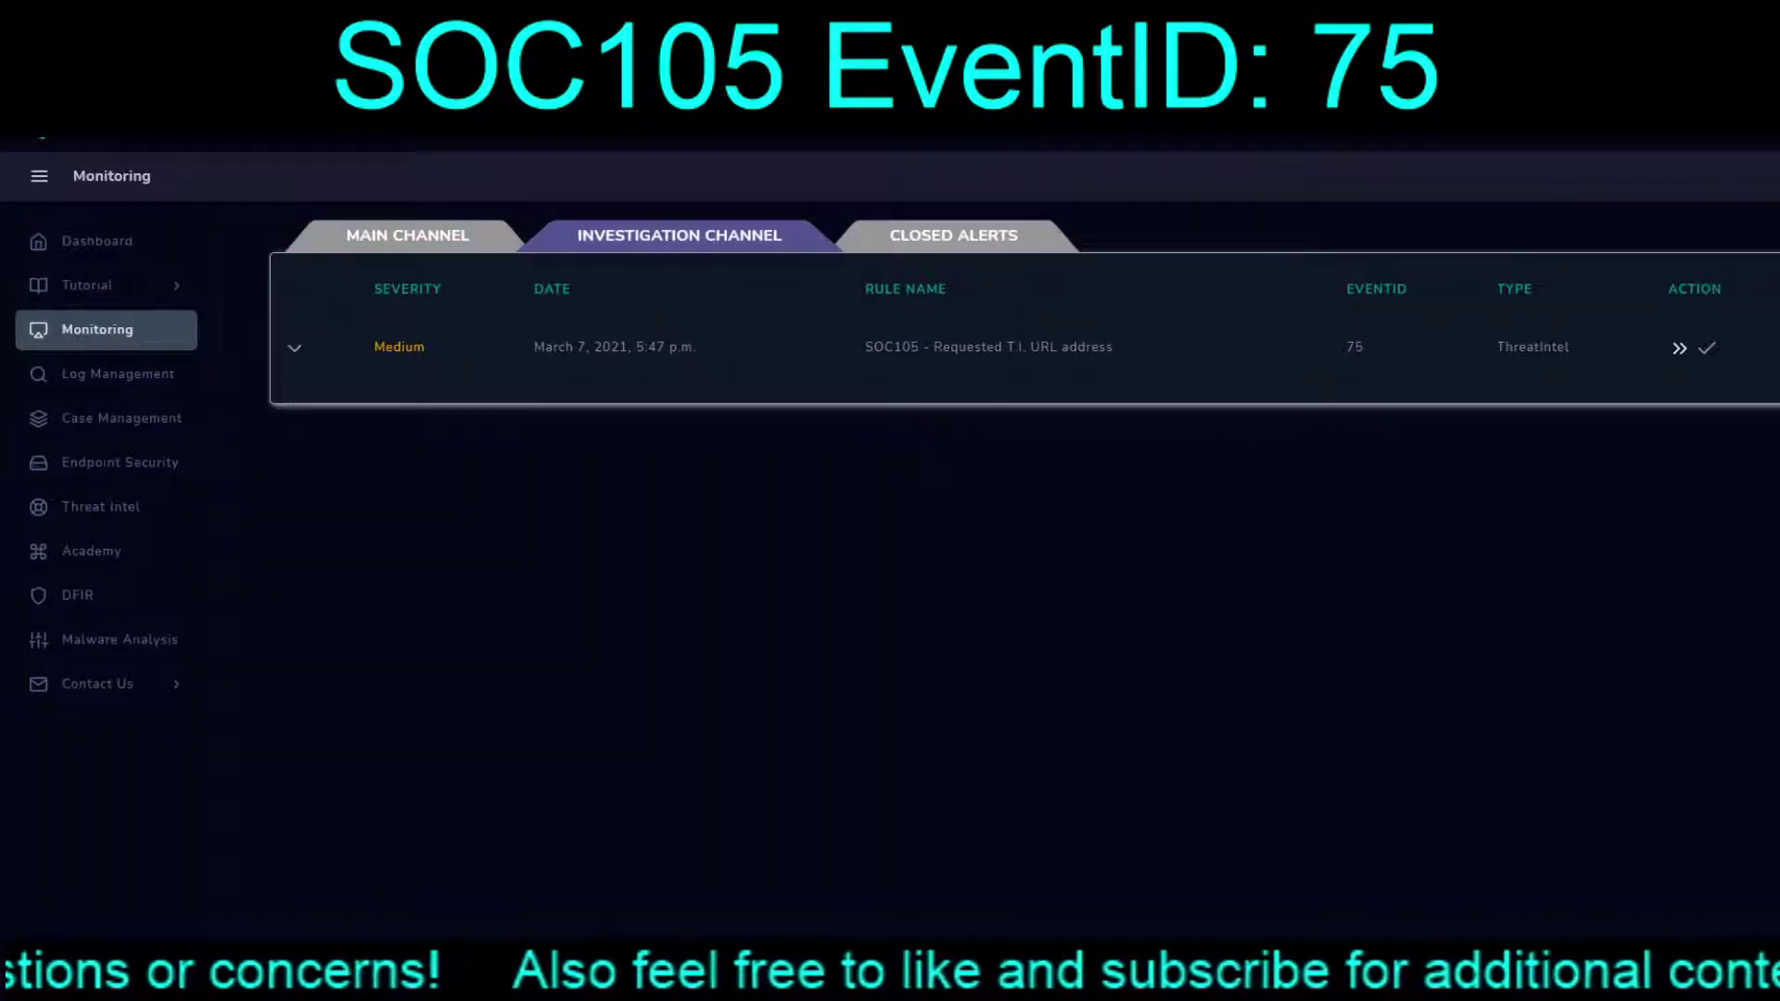
left_click(1680, 349)
left_click(922, 651)
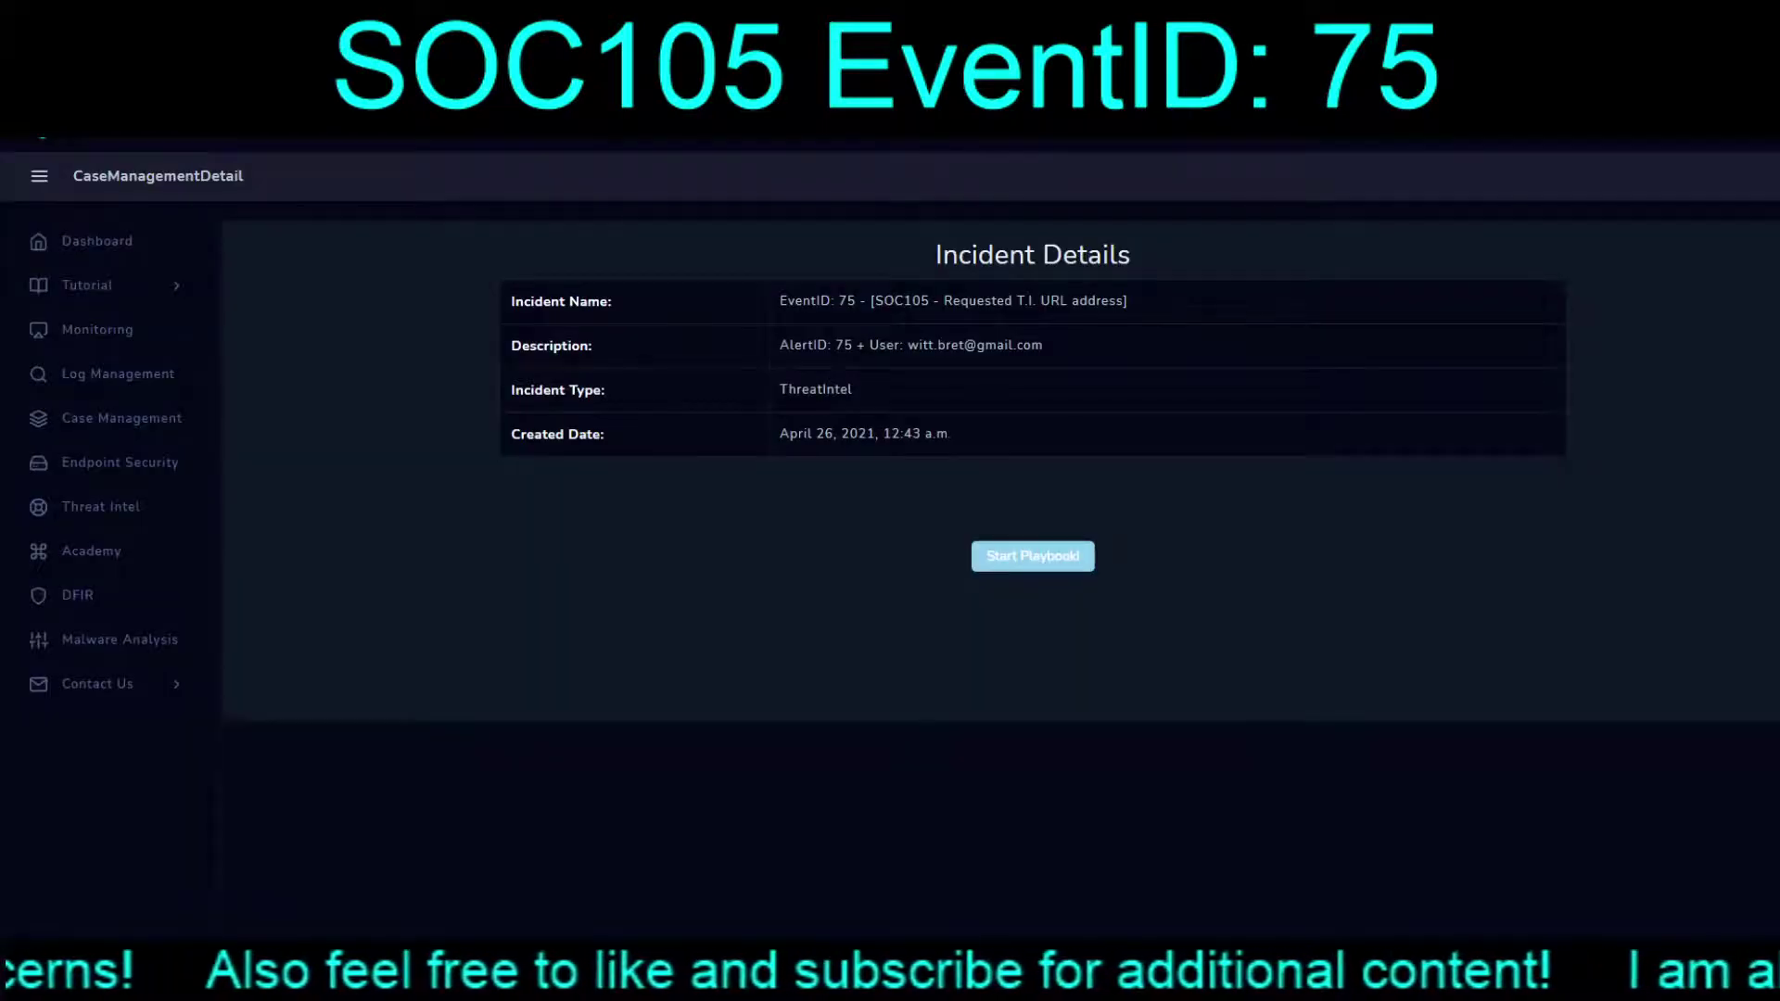
left_click(1033, 557)
left_click(916, 586)
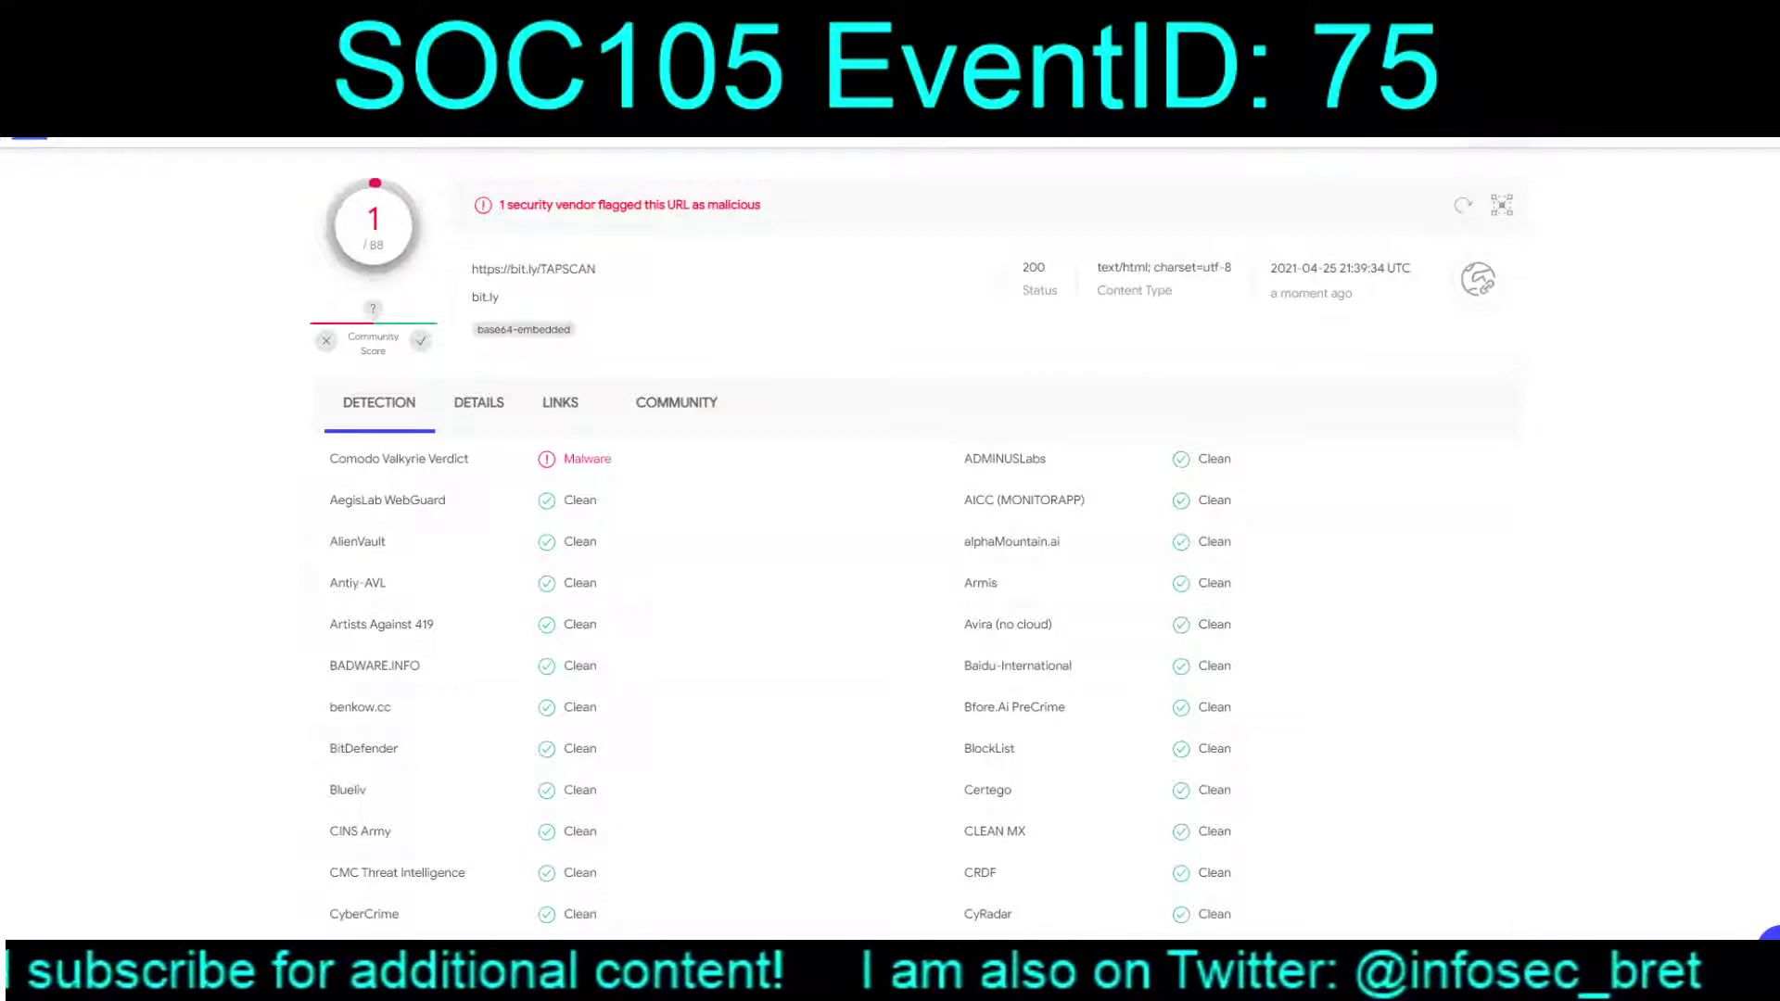
left_click_drag(330, 458, 471, 458)
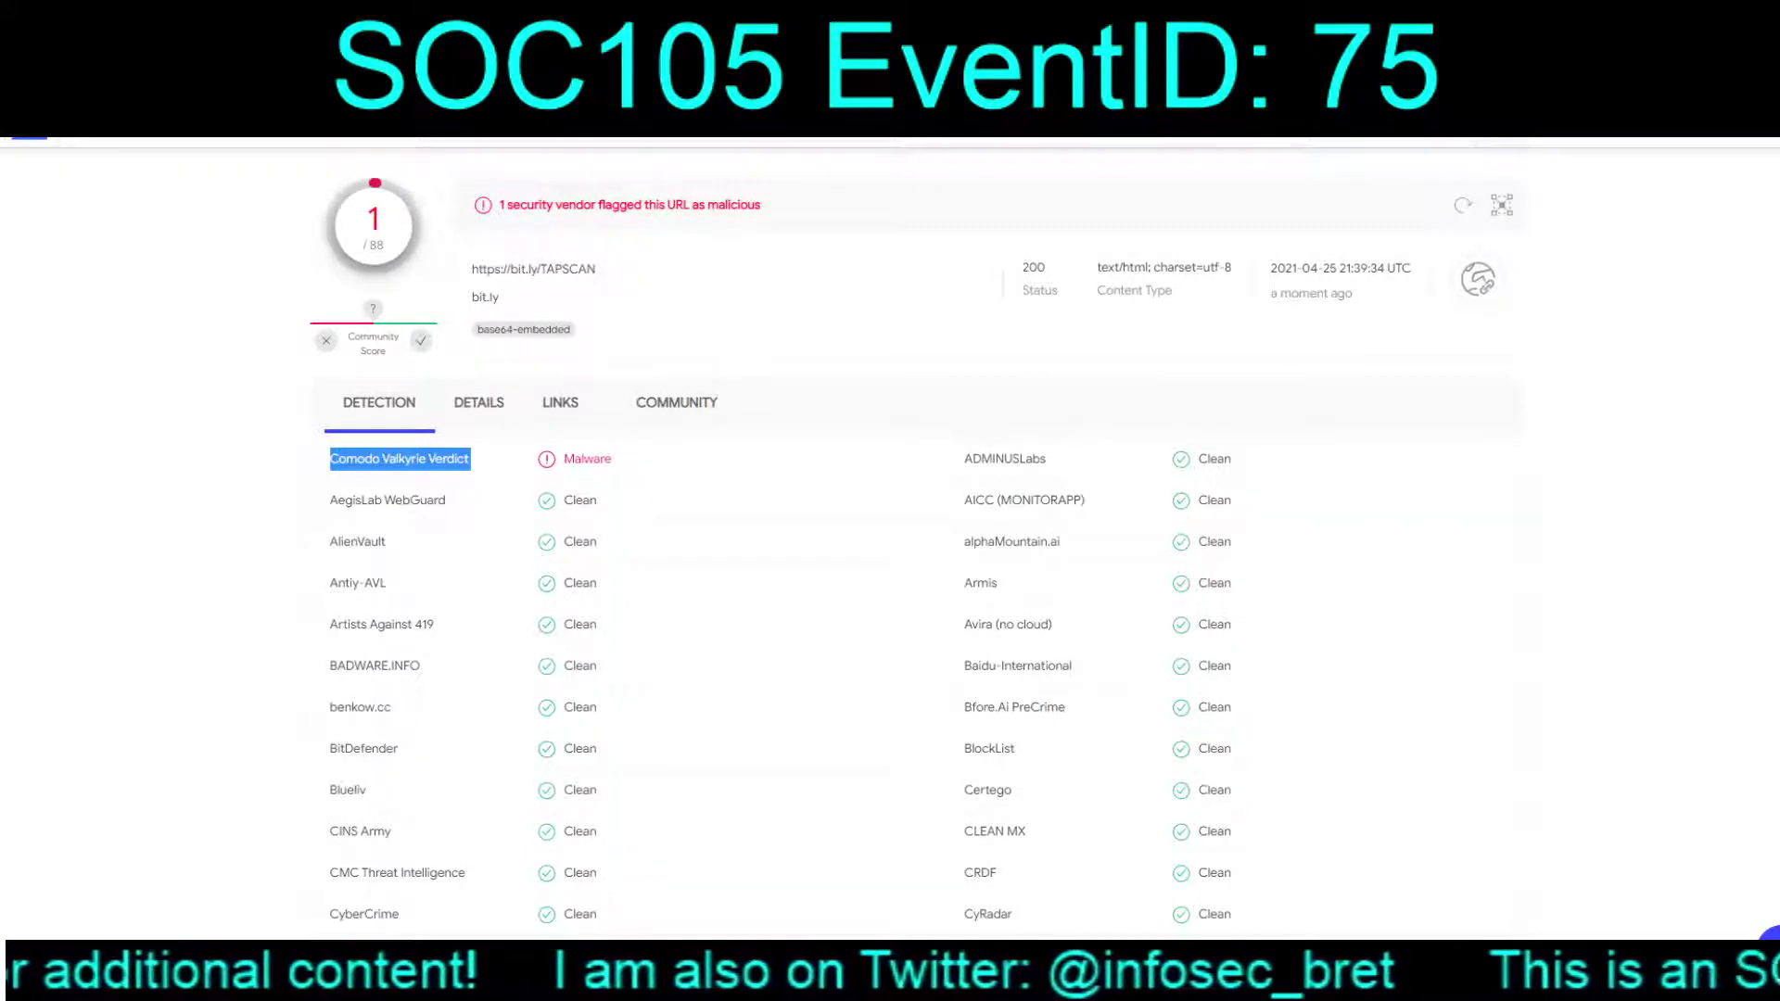
left_click(479, 402)
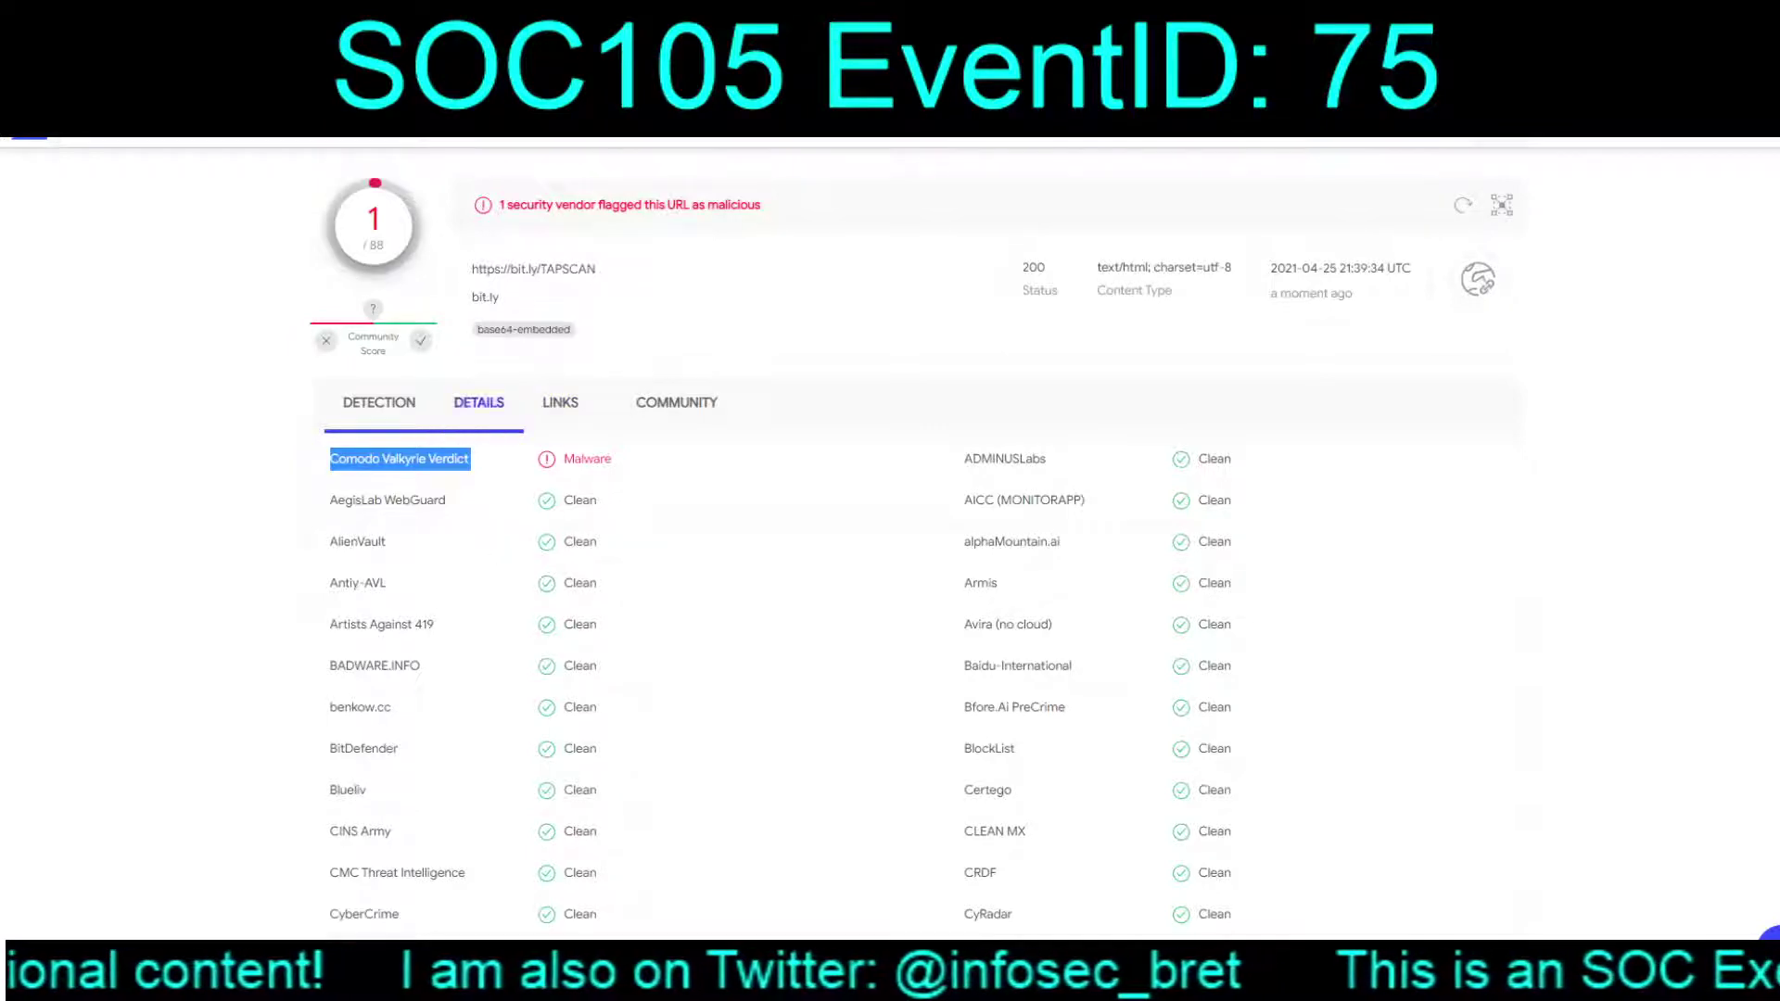
left_click(478, 402)
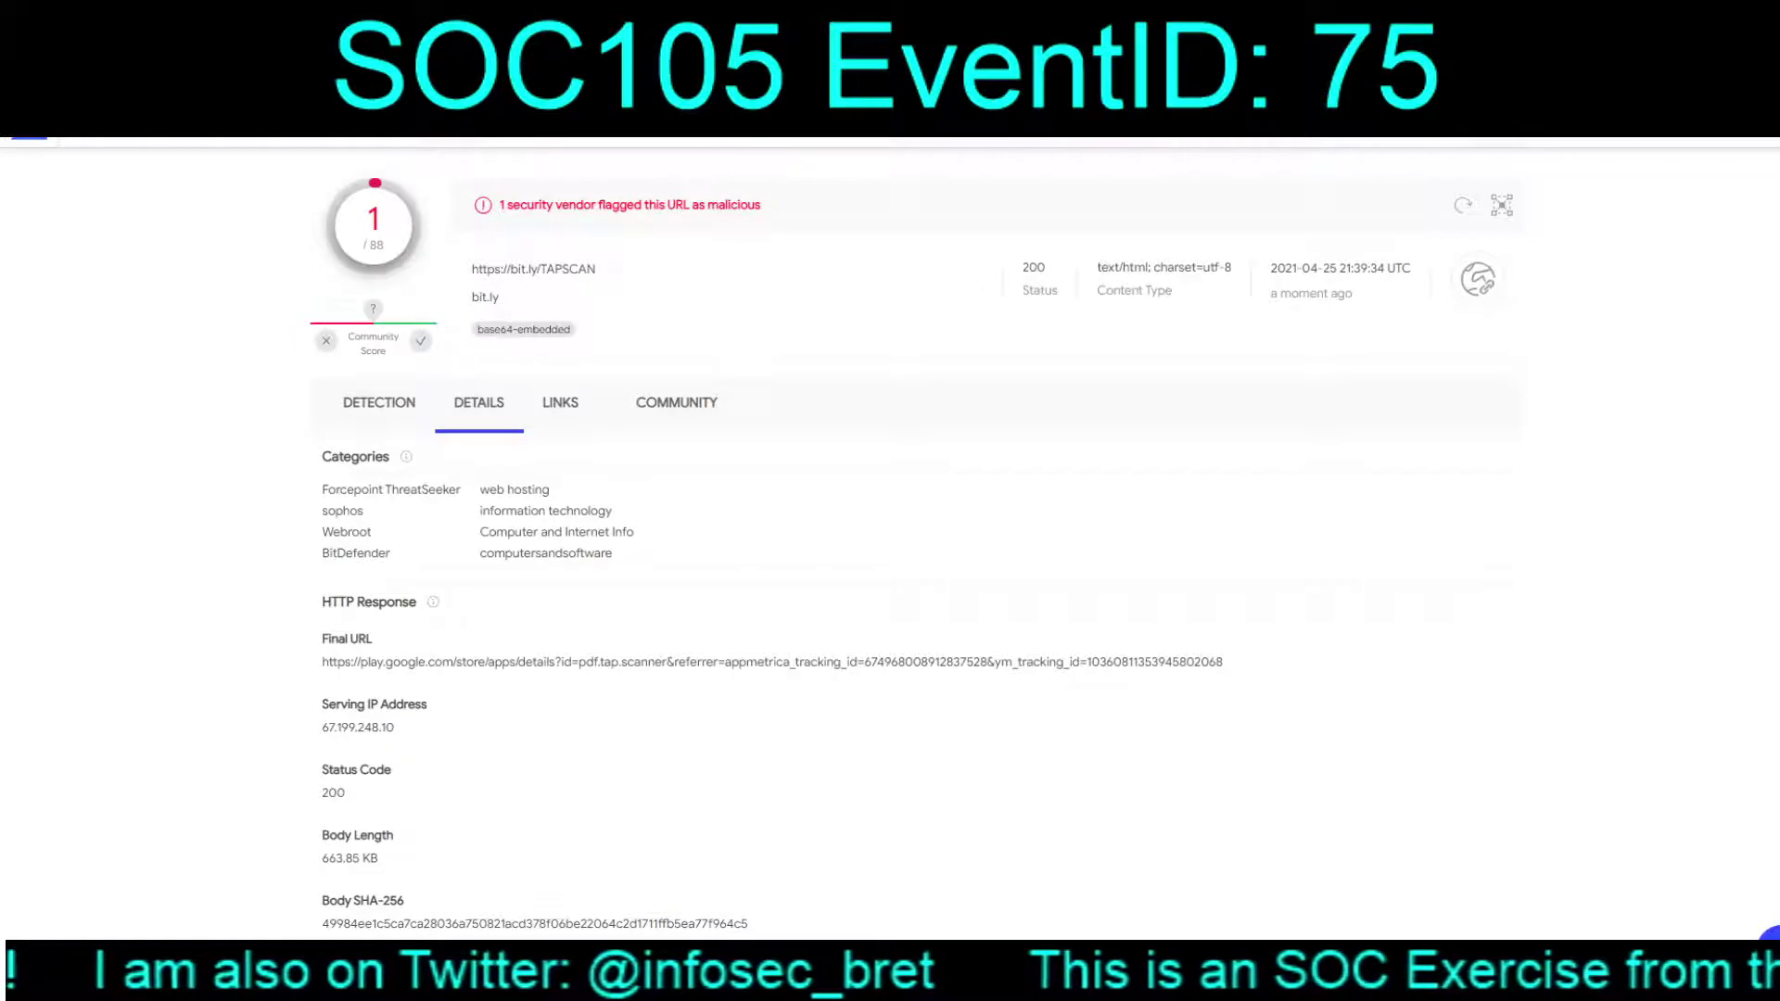
scroll(890, 538, "down", 6)
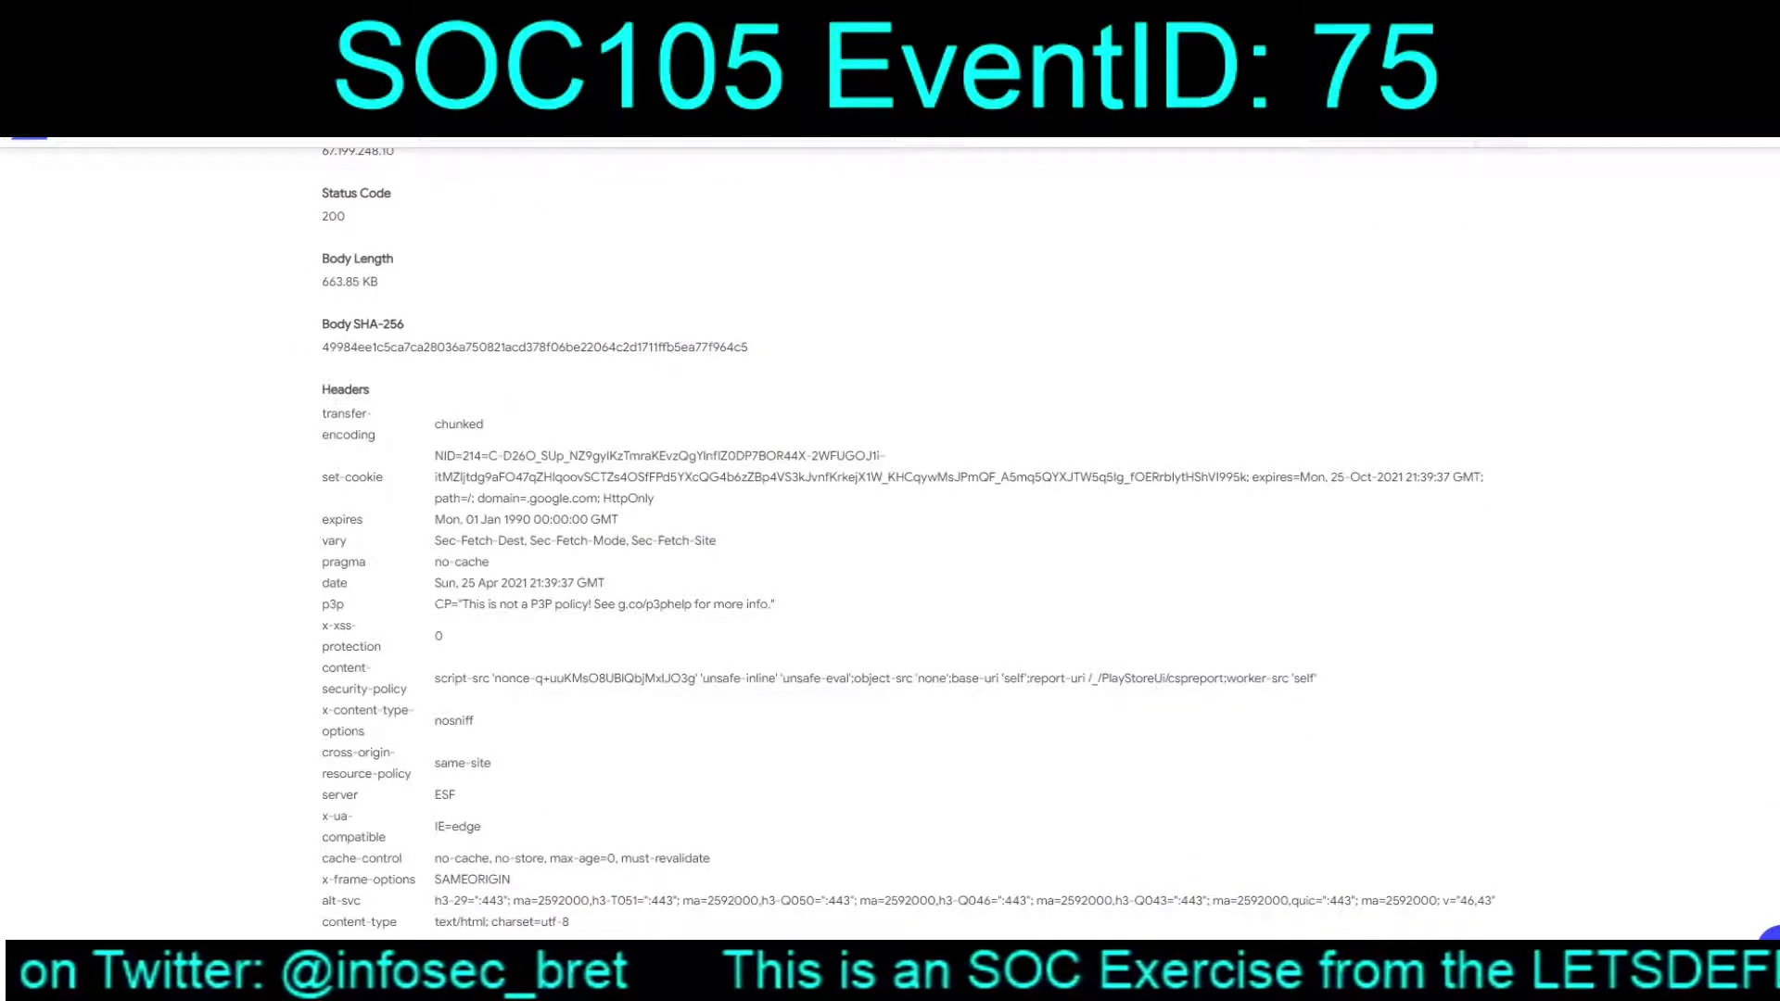
scroll(890, 538, "up", 6)
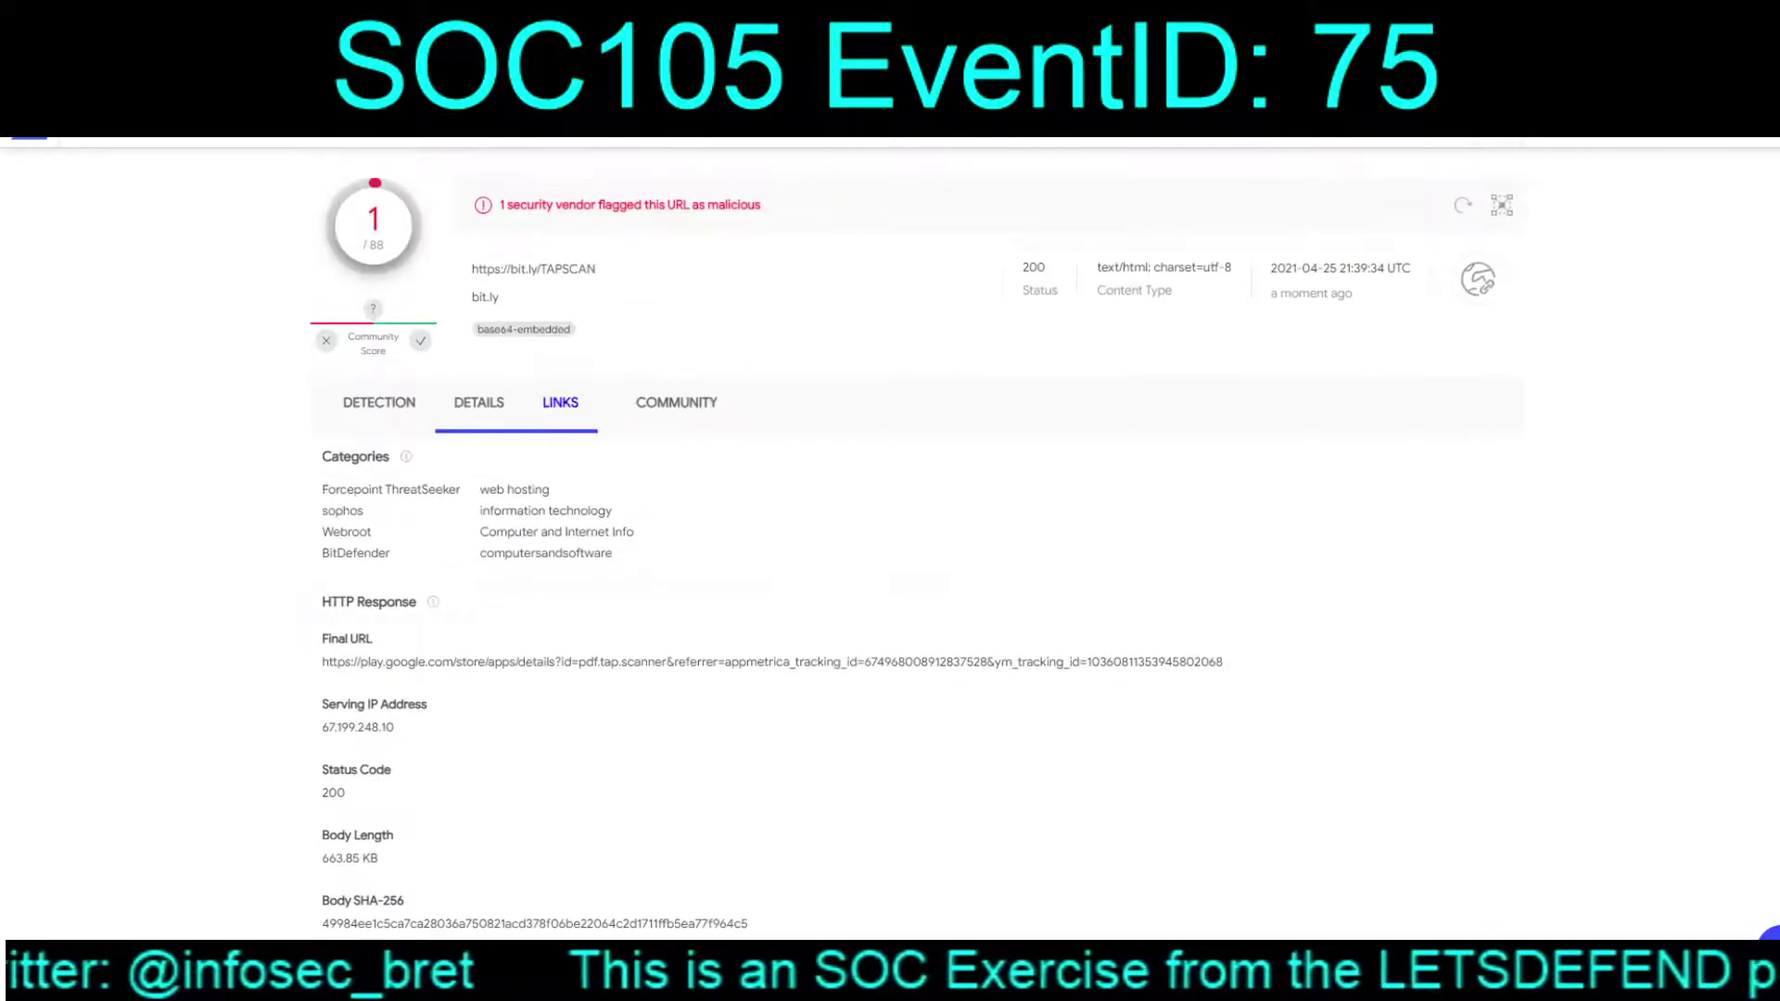
left_click(569, 402)
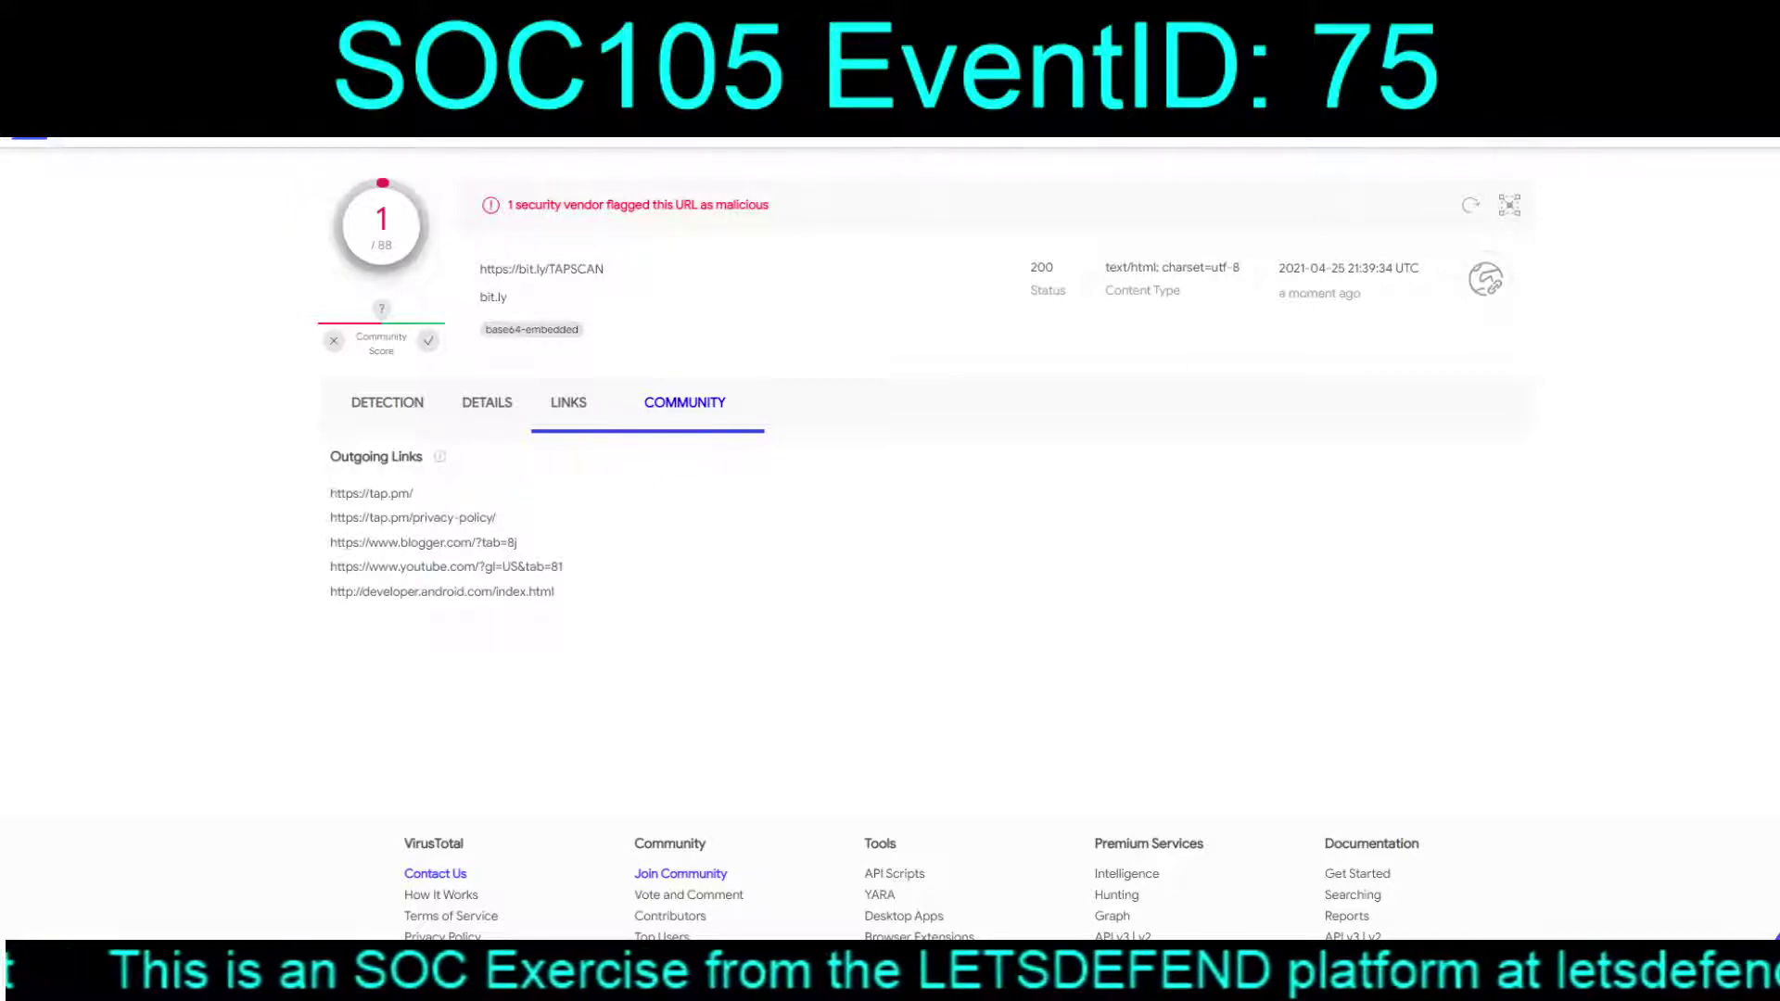
left_click(685, 402)
left_click(479, 403)
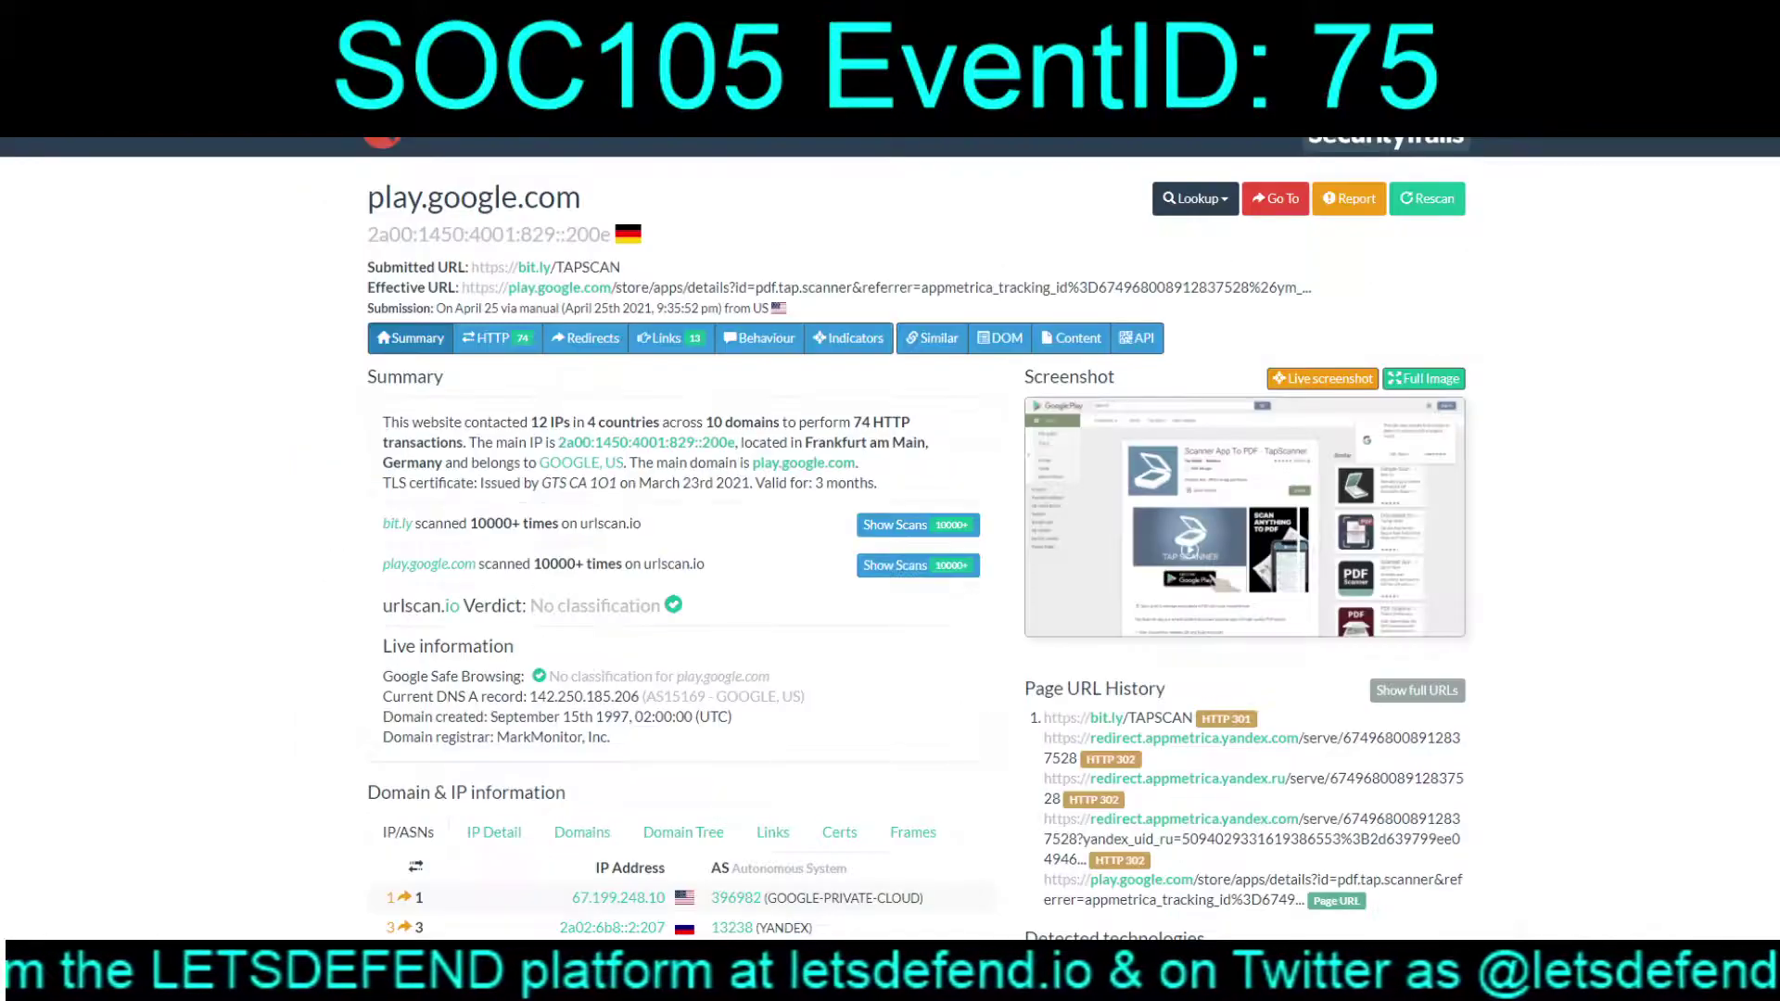
scroll(890, 519, "down", 4)
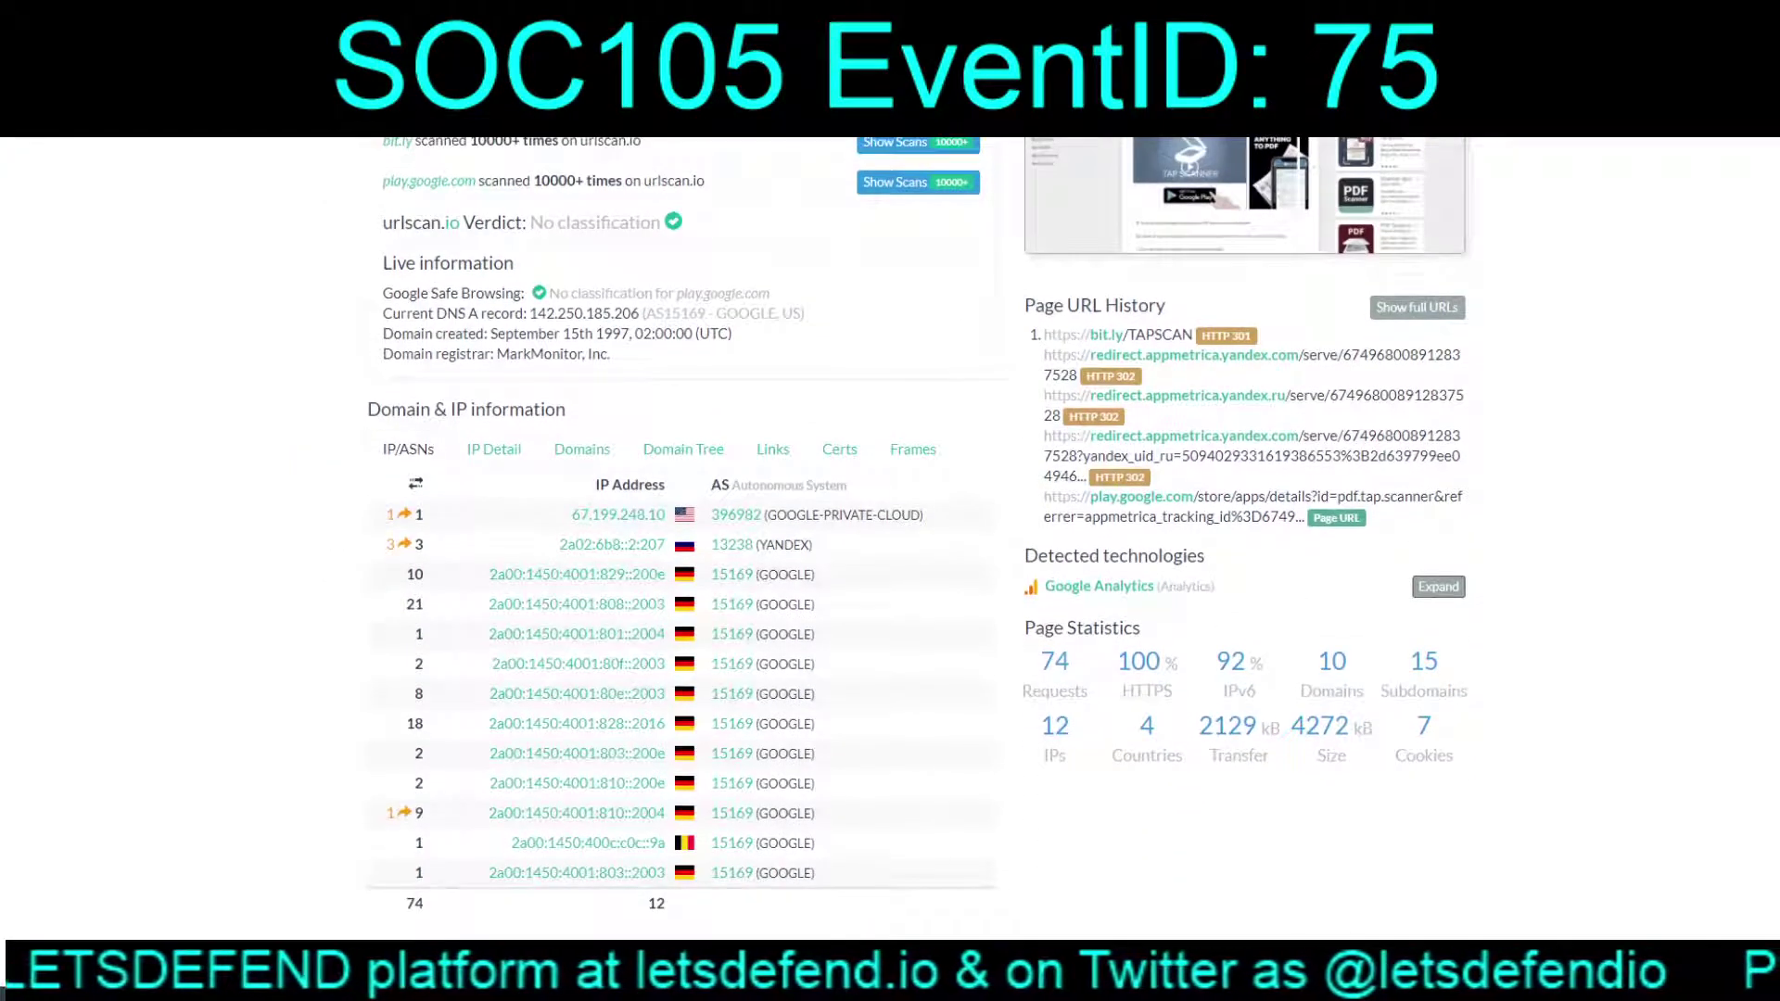
scroll(890, 519, "up", 4)
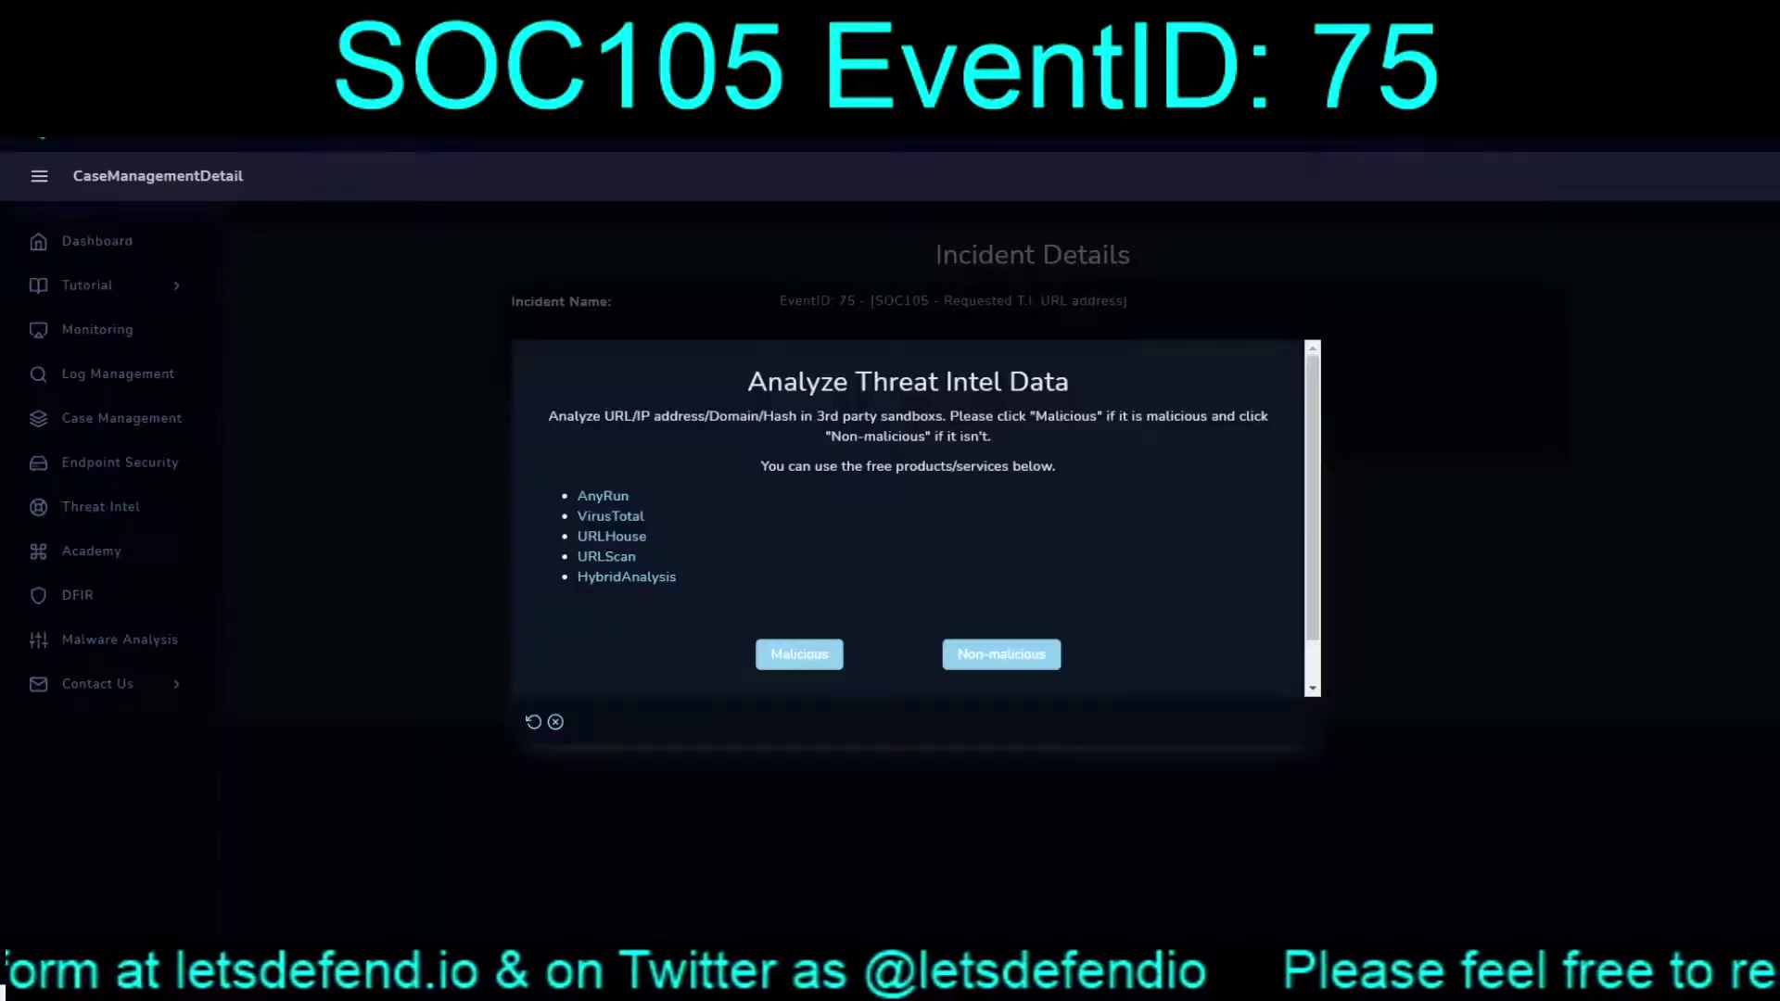
Step: Answer the playbook's threat intel analysis as Non-malicious and finish the playbook
left_click(1001, 654)
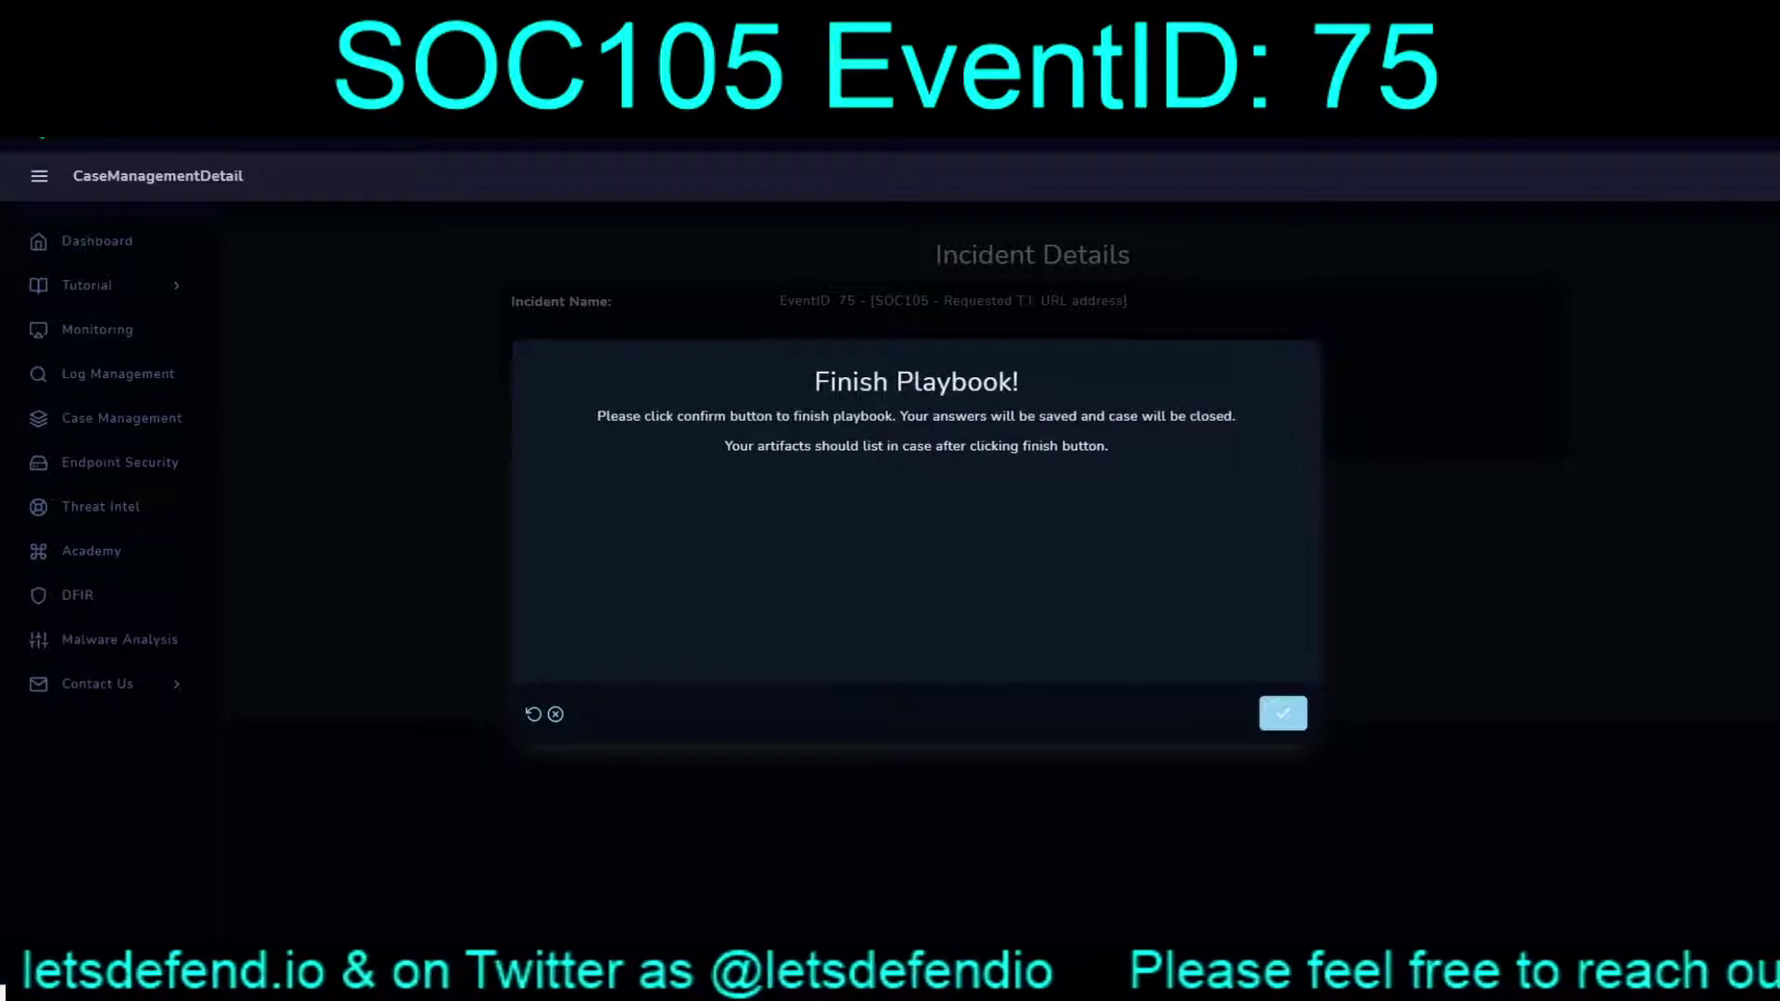
left_click(1283, 713)
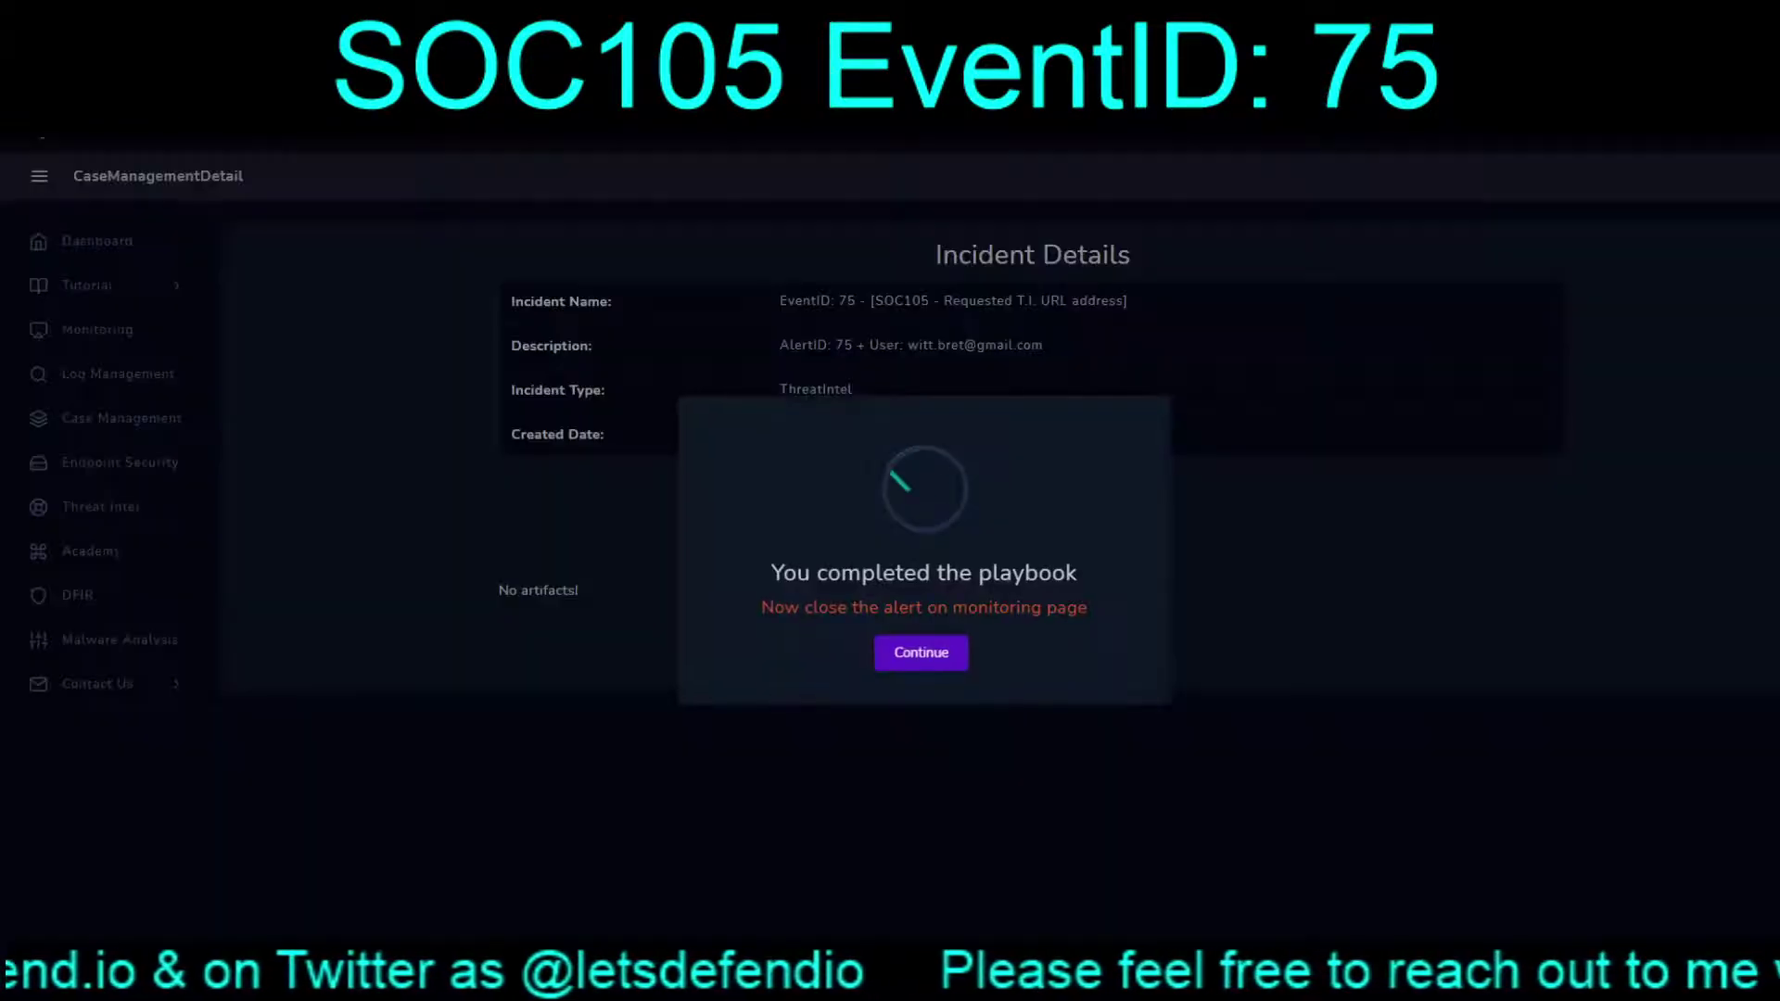
left_click(921, 653)
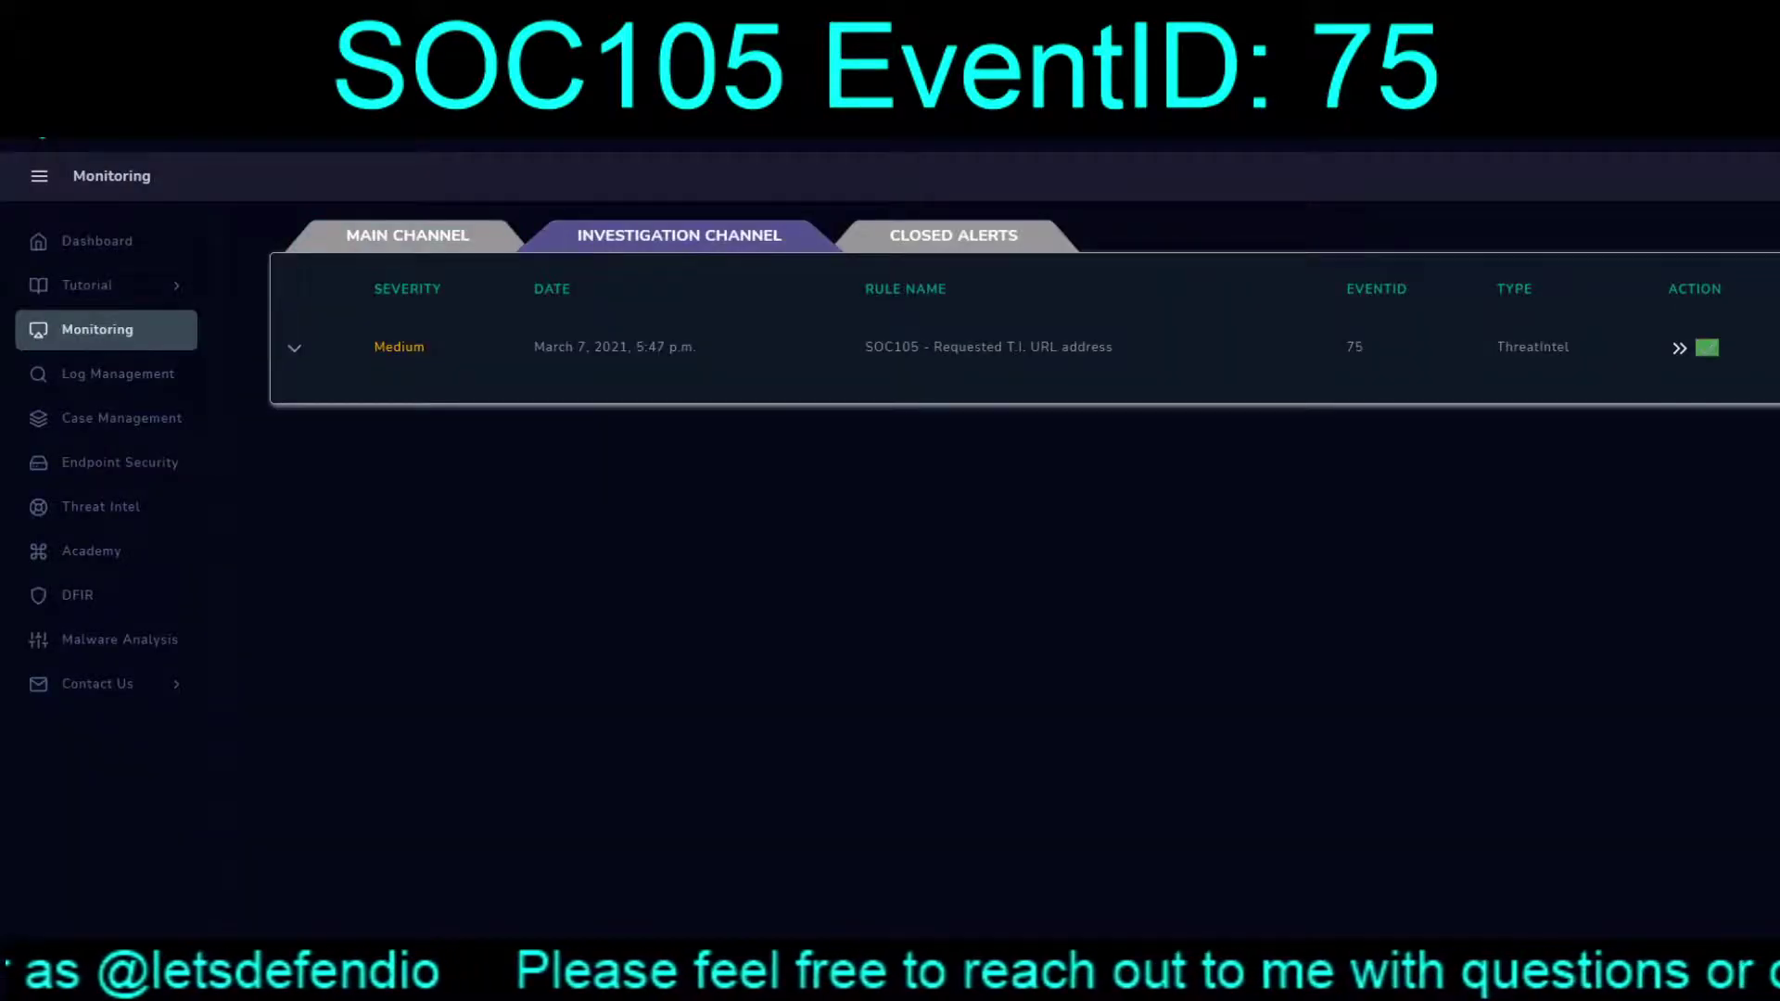
Step: Close the EventID 75 alert as True Positive with the note "Confirmed hit on TI 26 (domain, not URL), no legit indicators of maliciousness"
left_click(1707, 347)
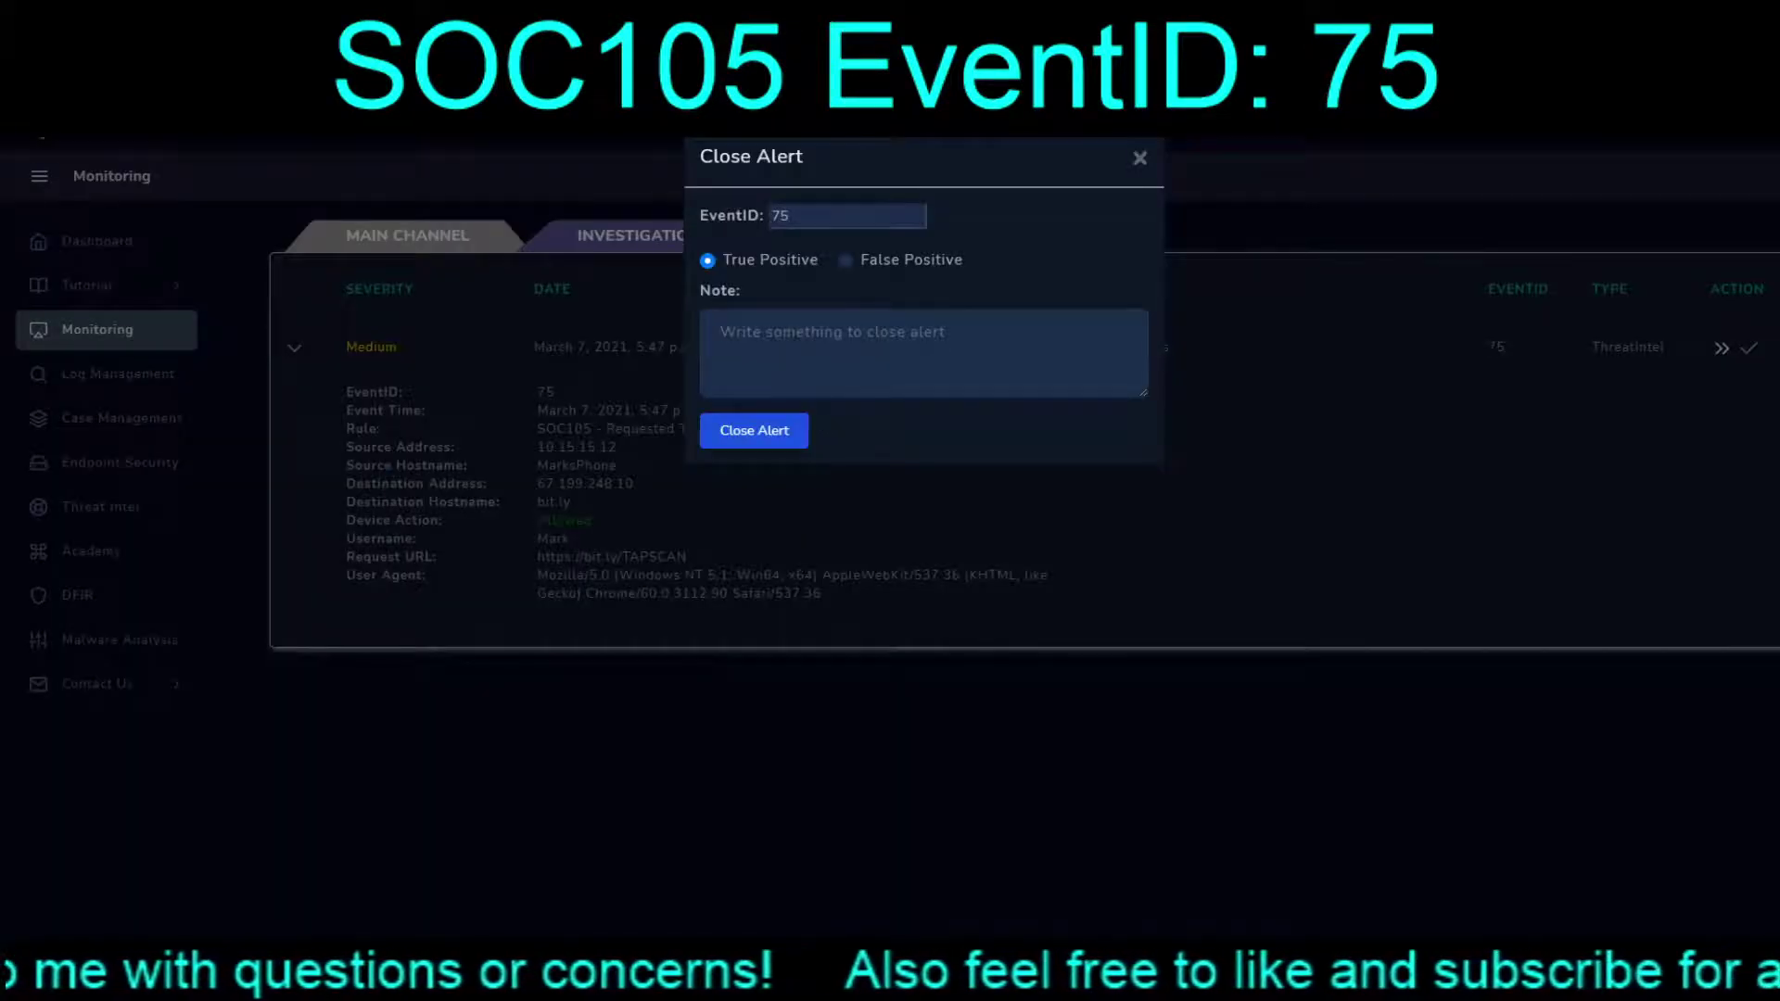
type("Confirme")
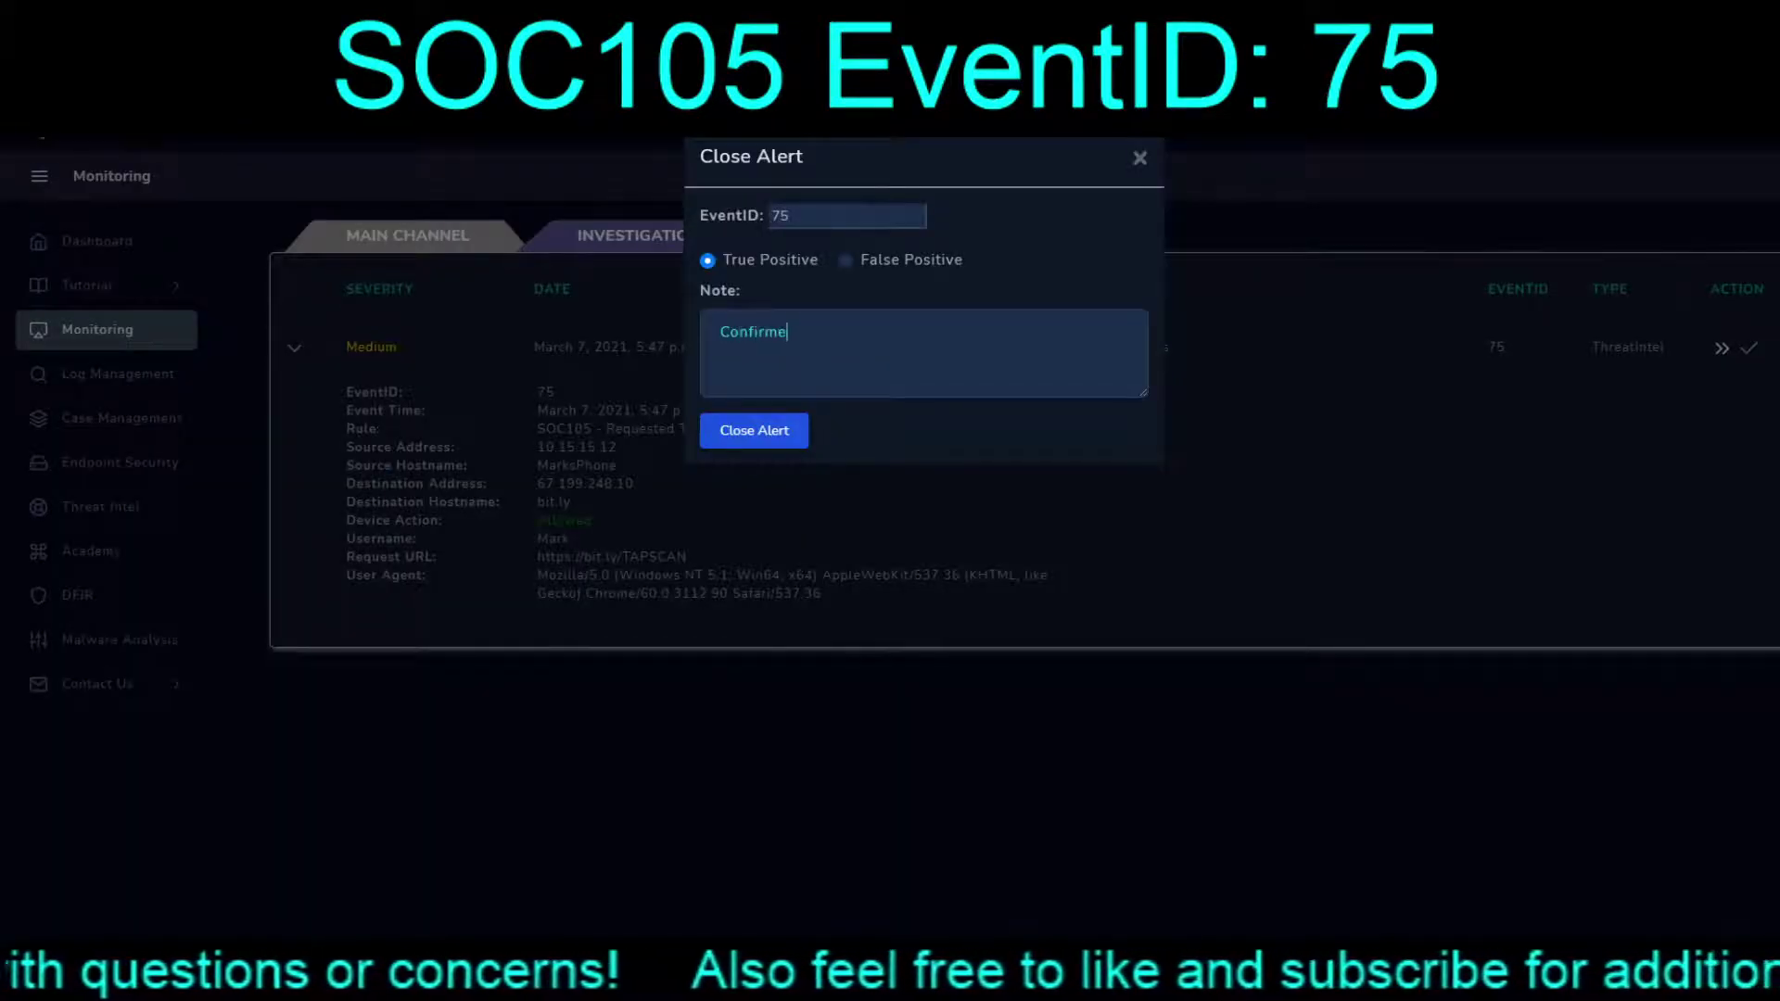
type("d hit on ")
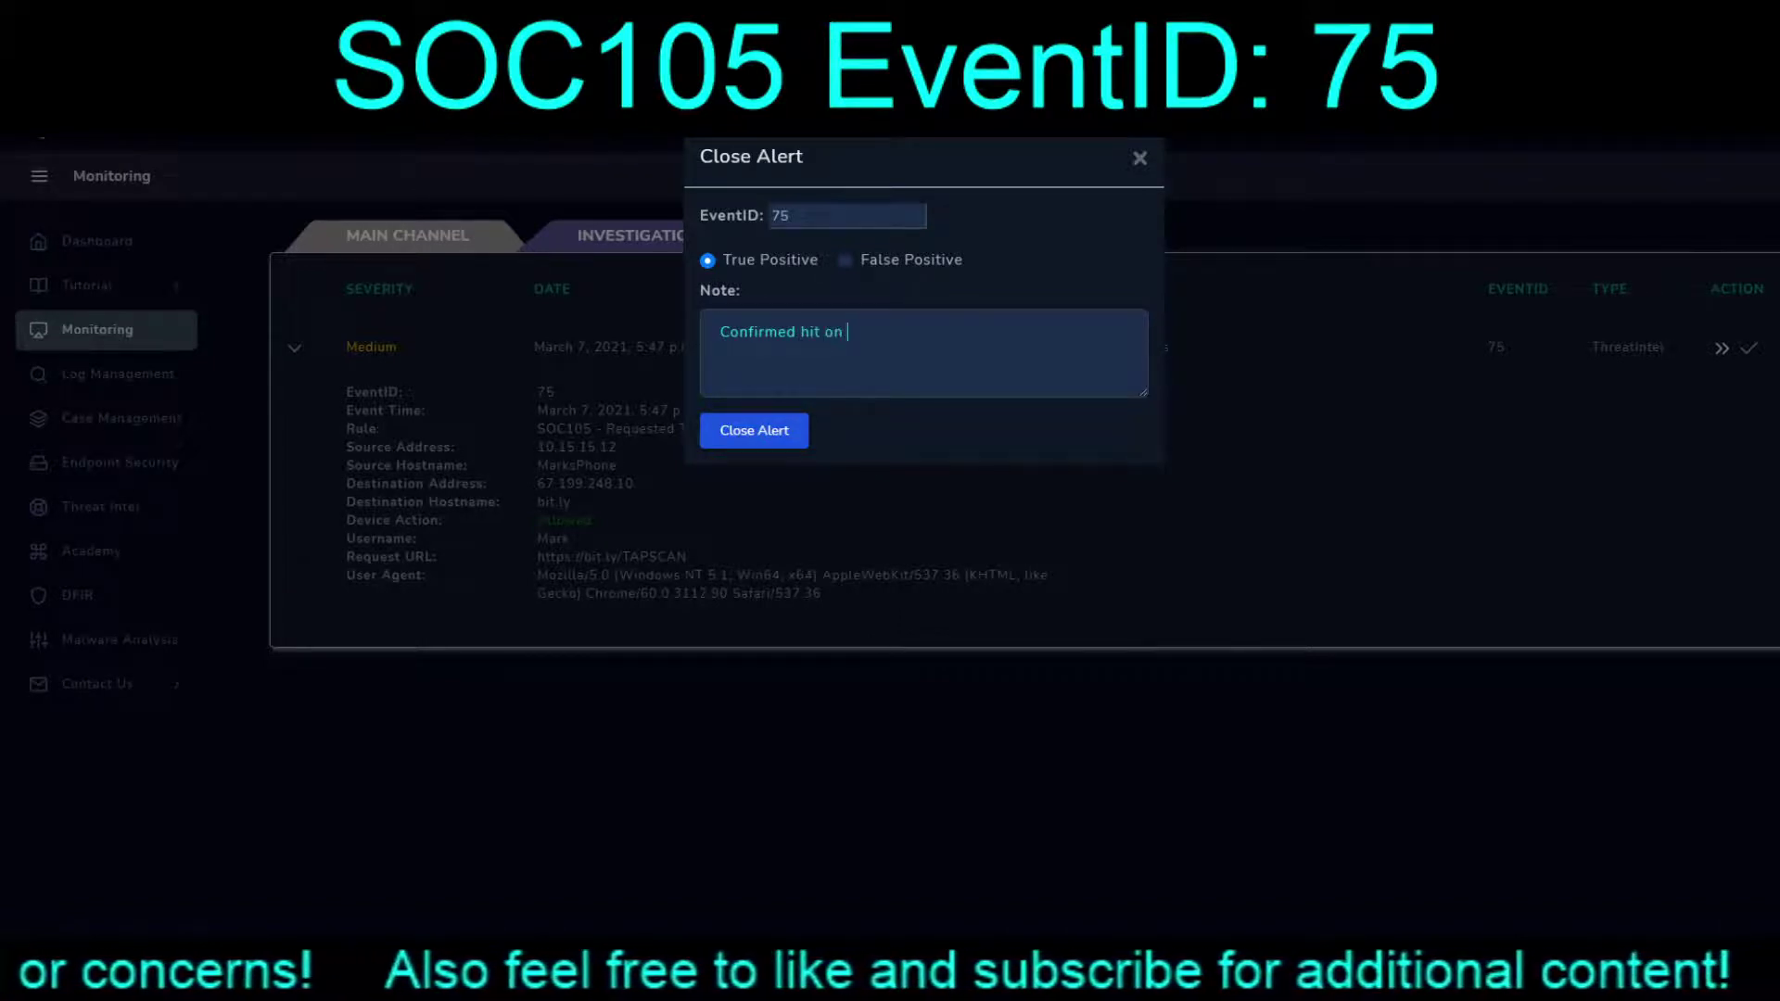
type("TI 26")
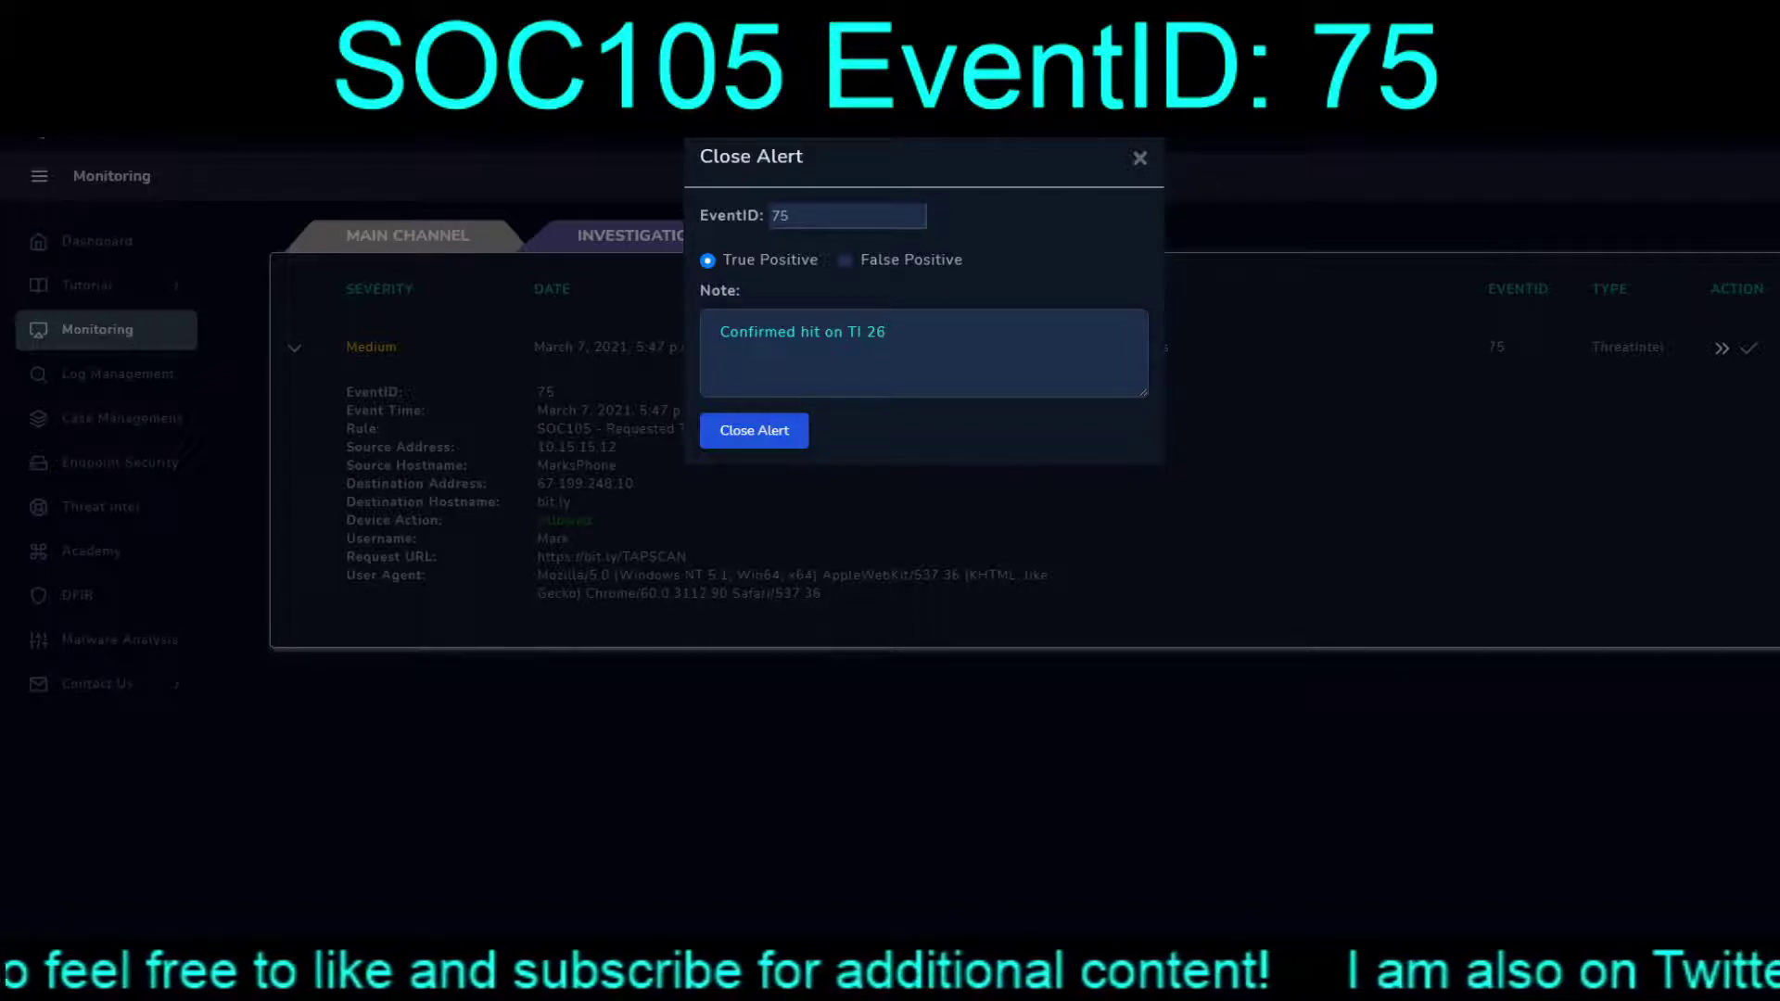
type("(domain")
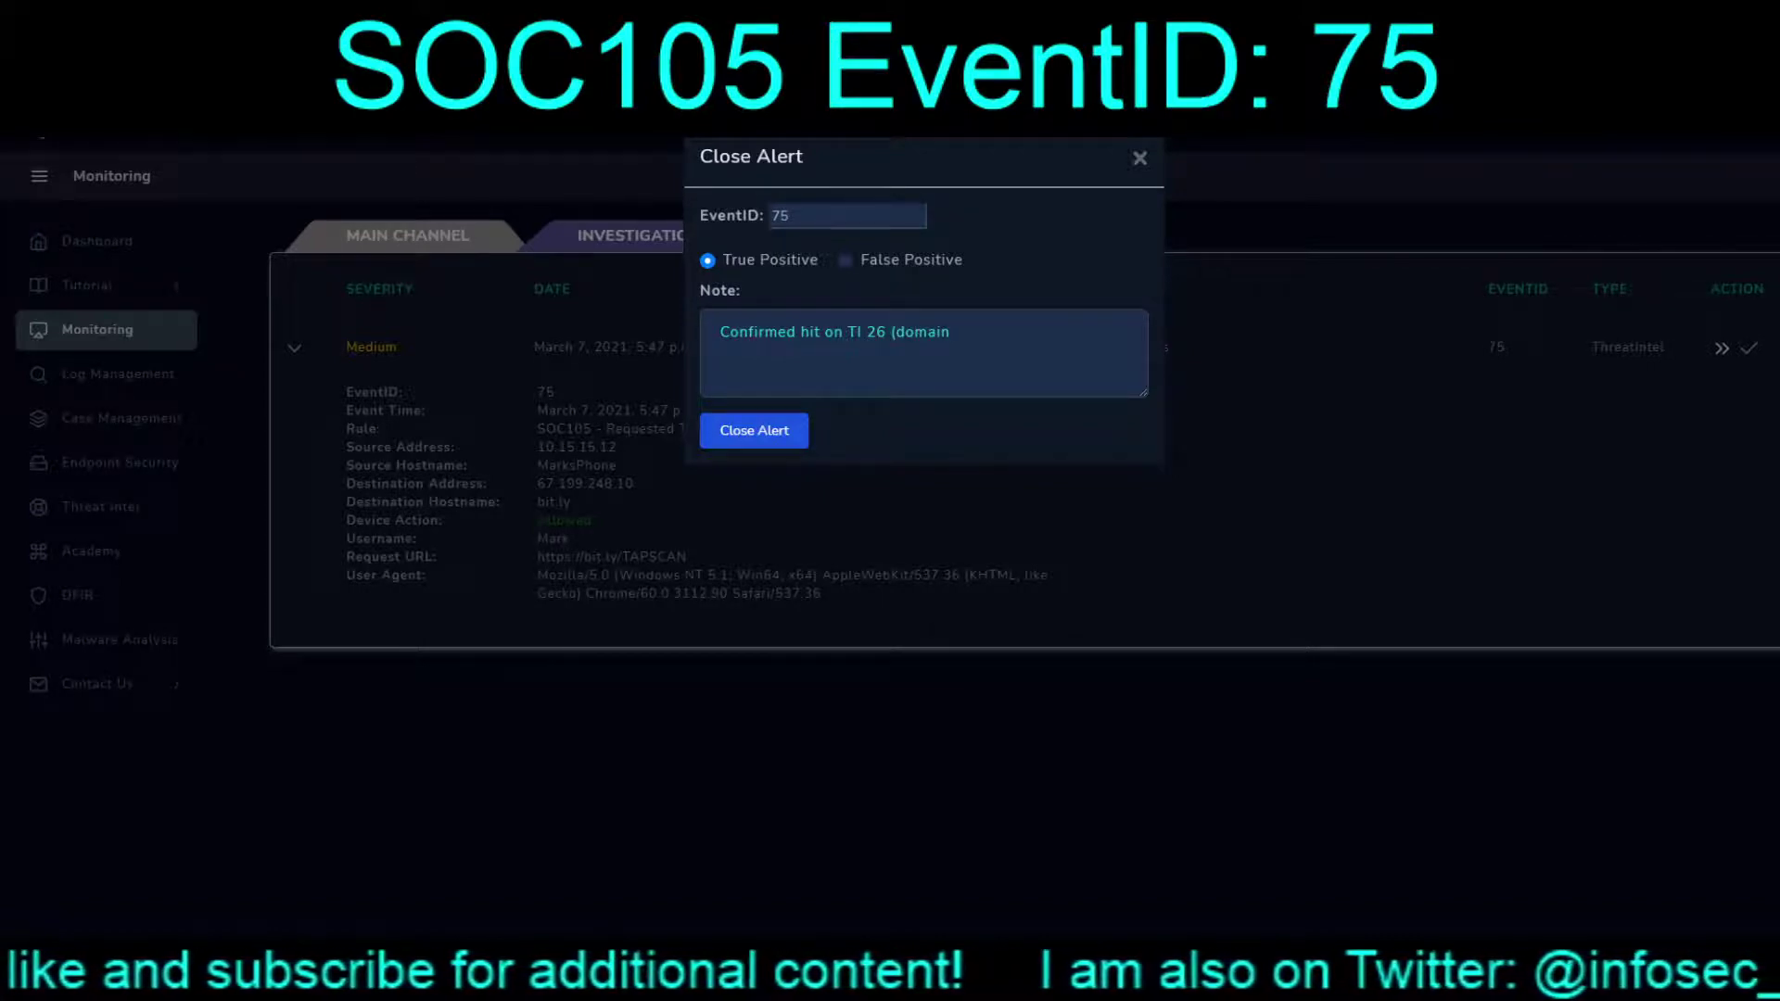
type(", not ")
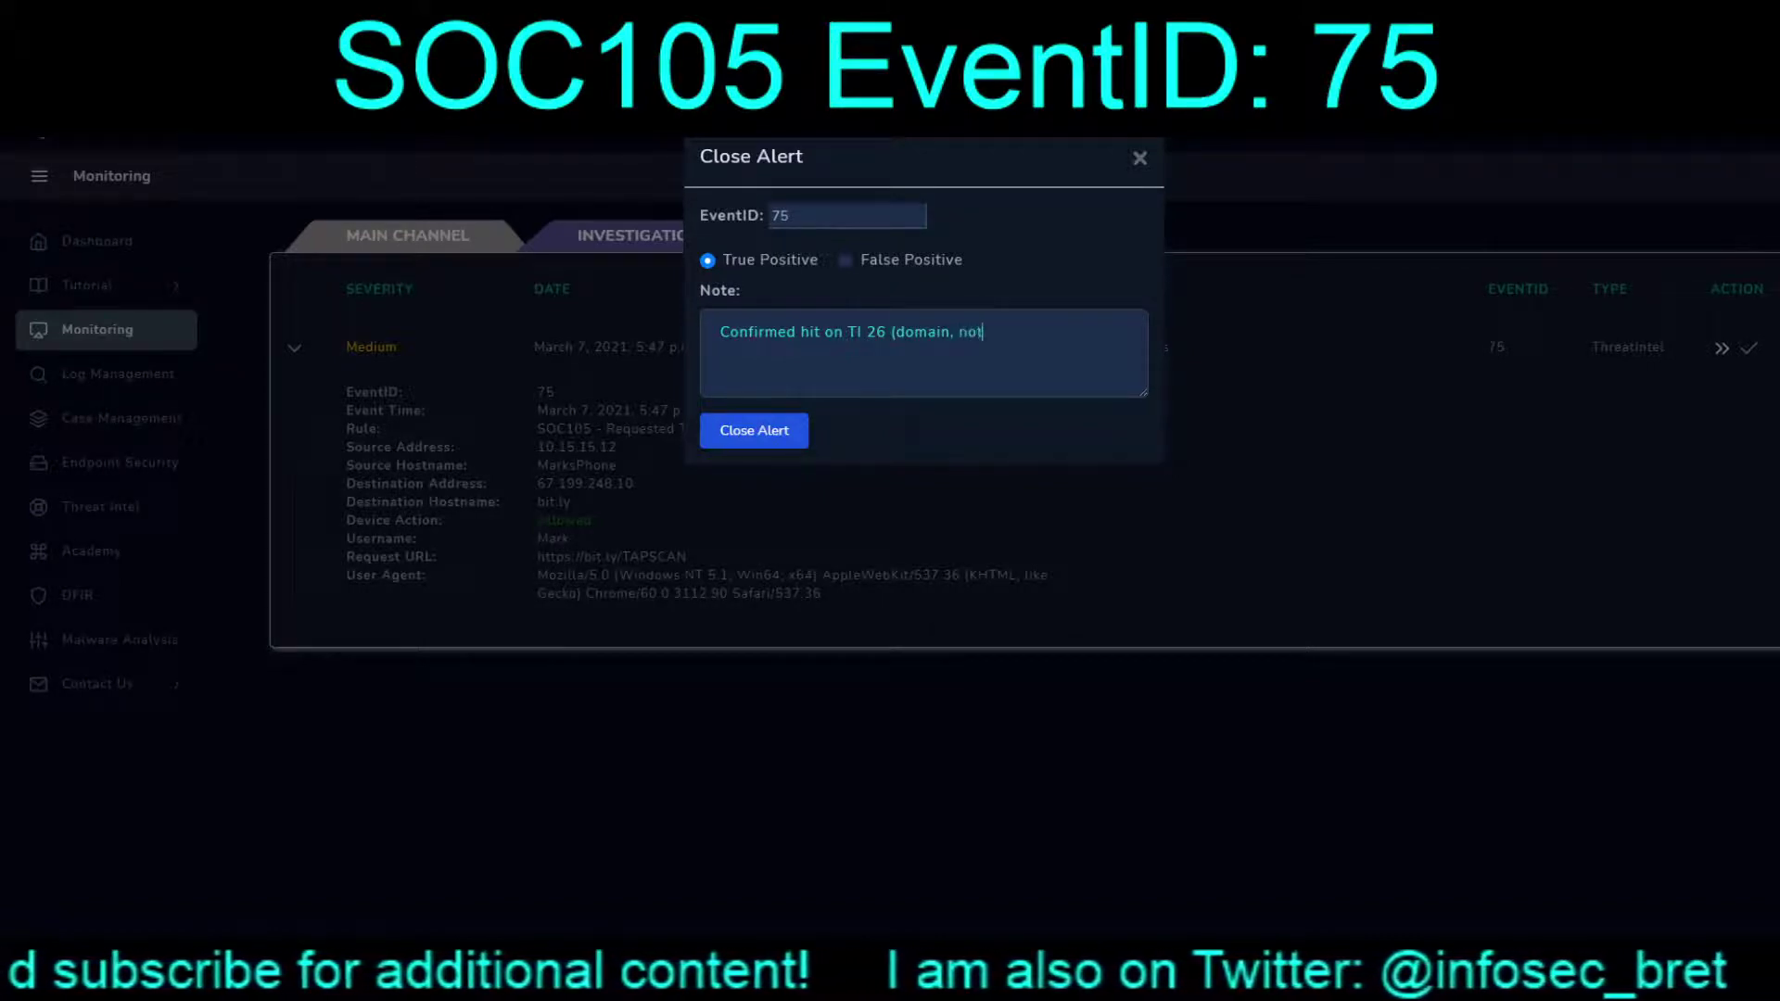
type("URL)")
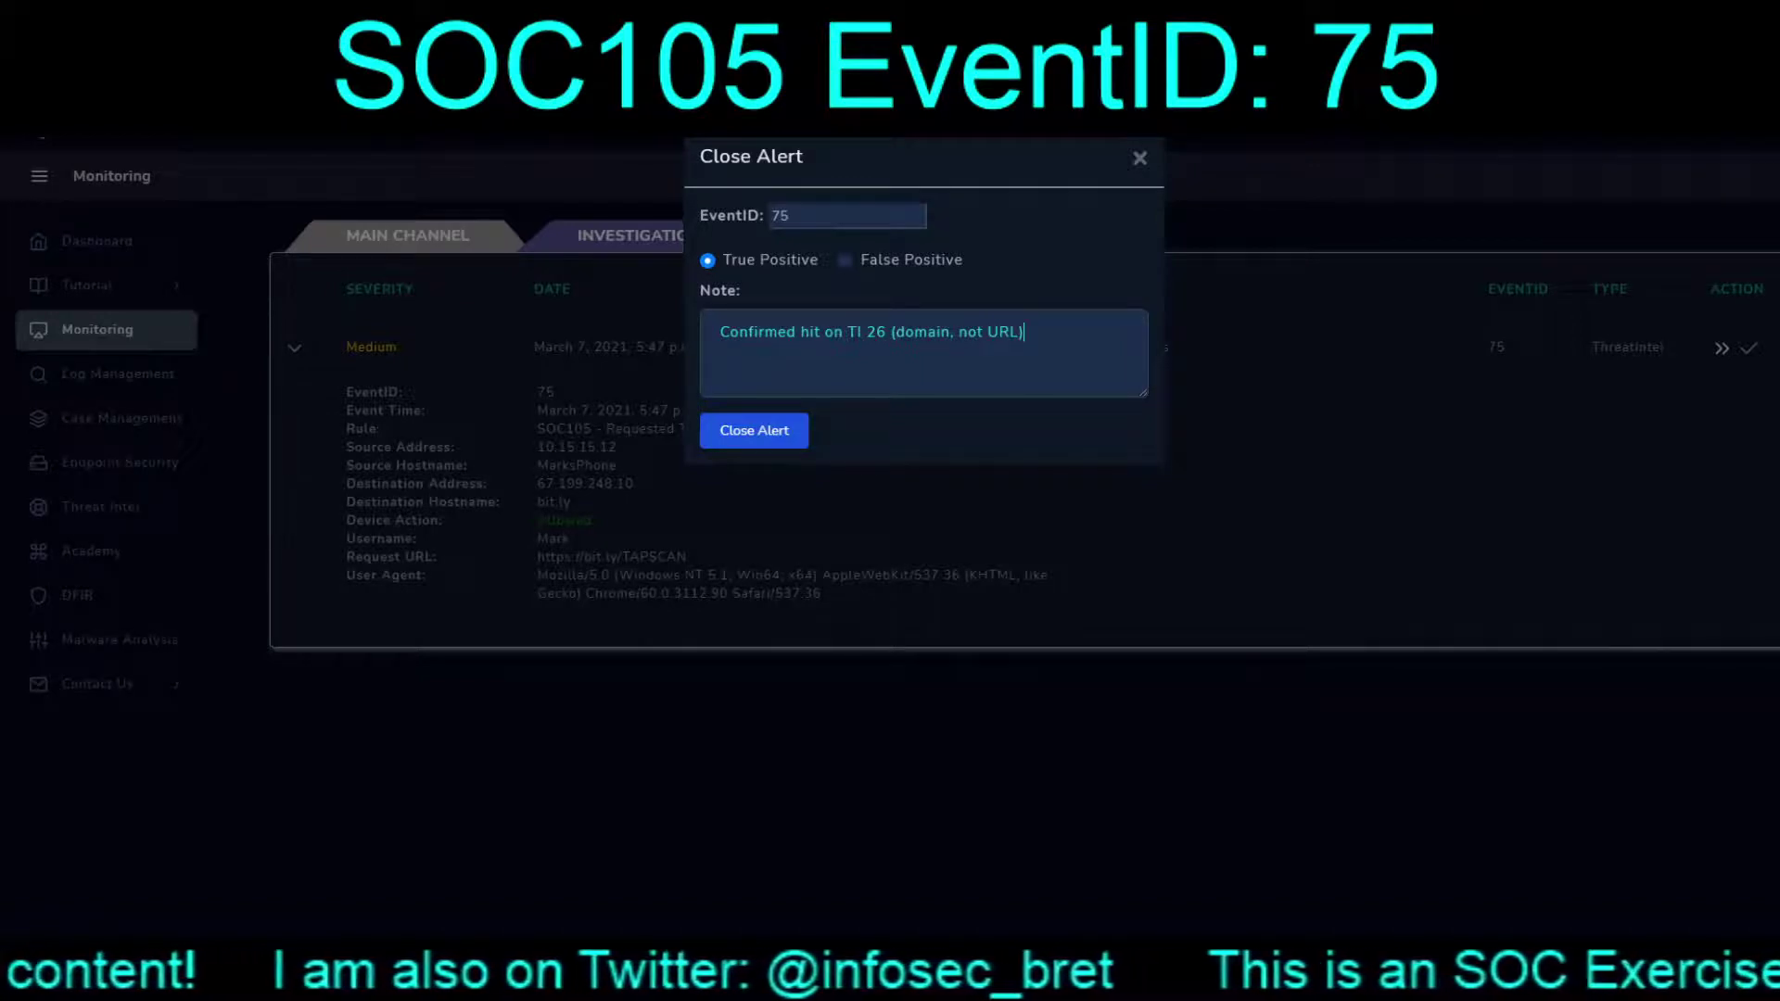
type(". ")
type("no")
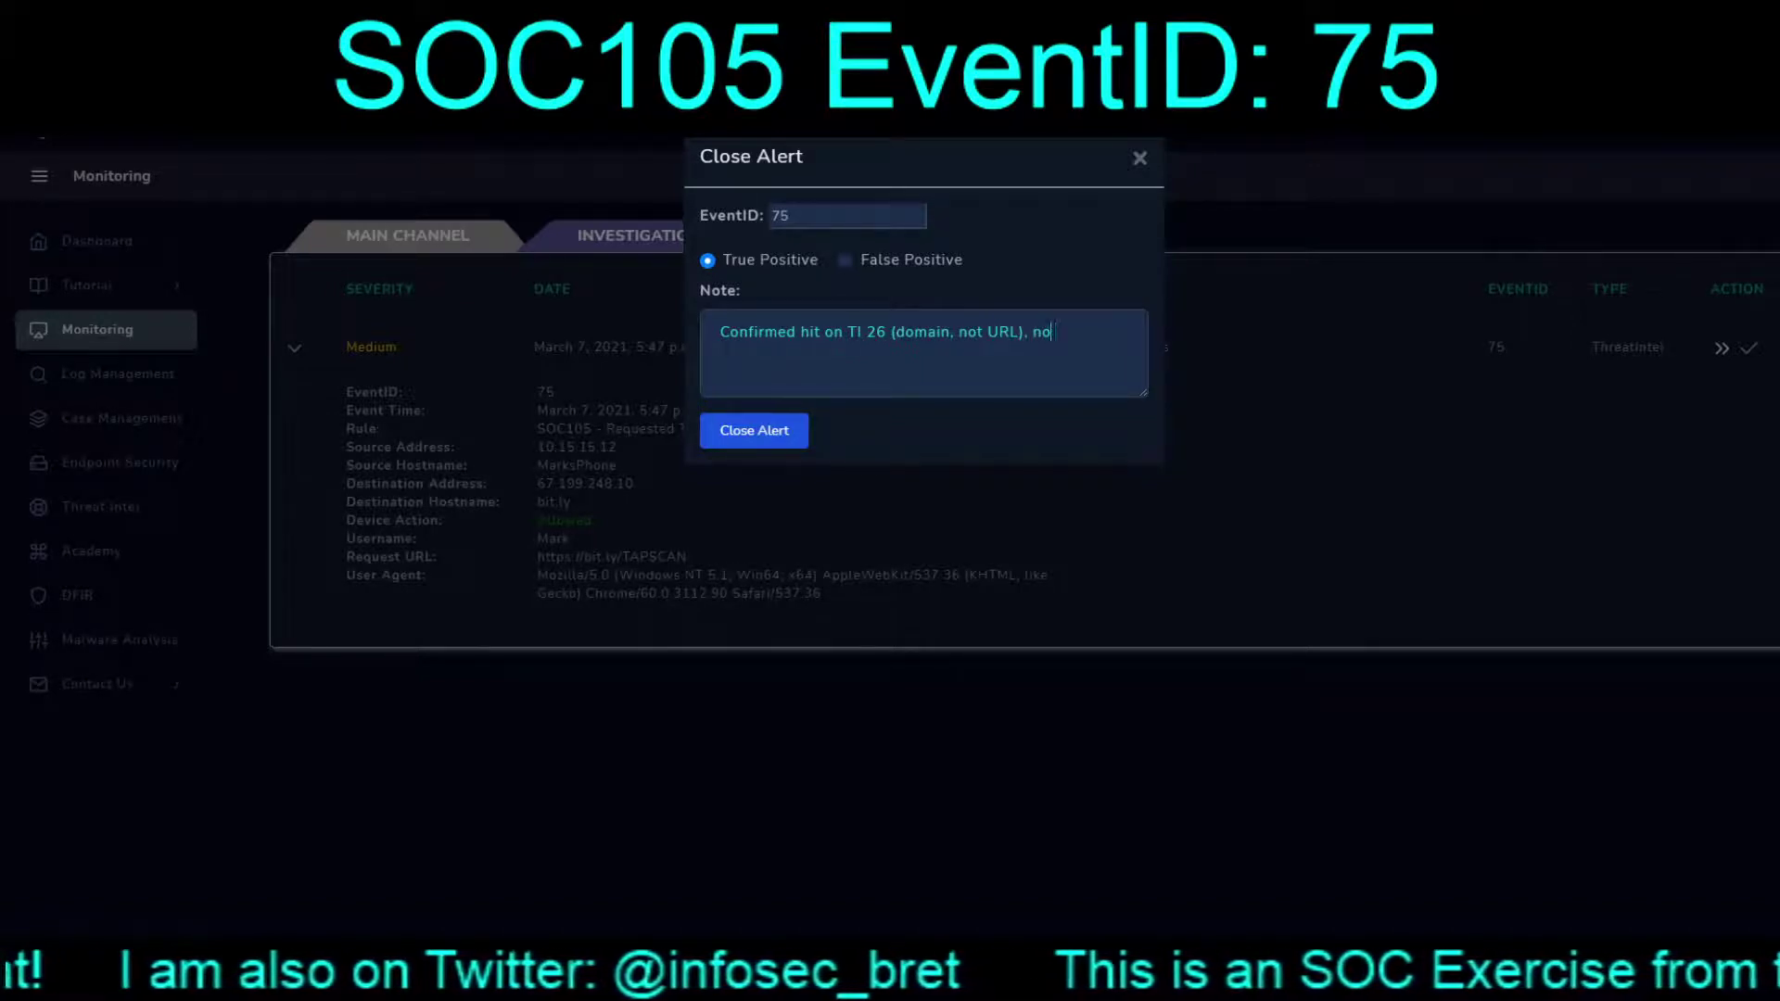
type(" leg")
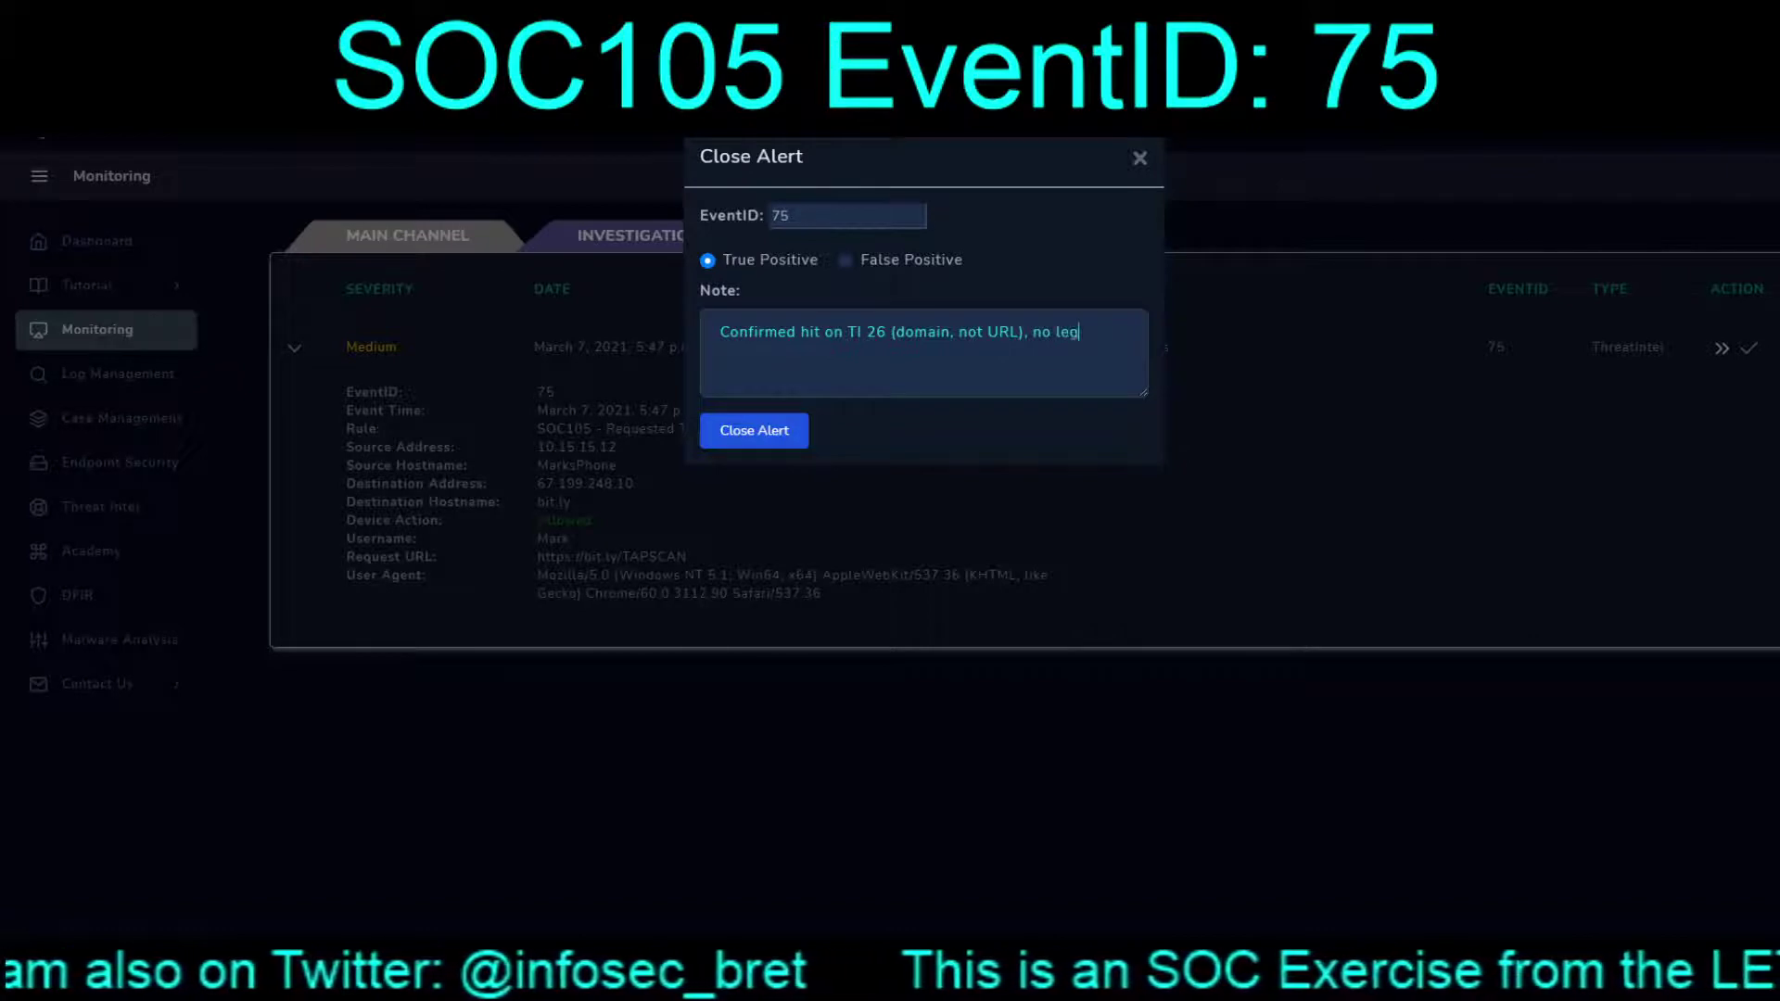
type("it in")
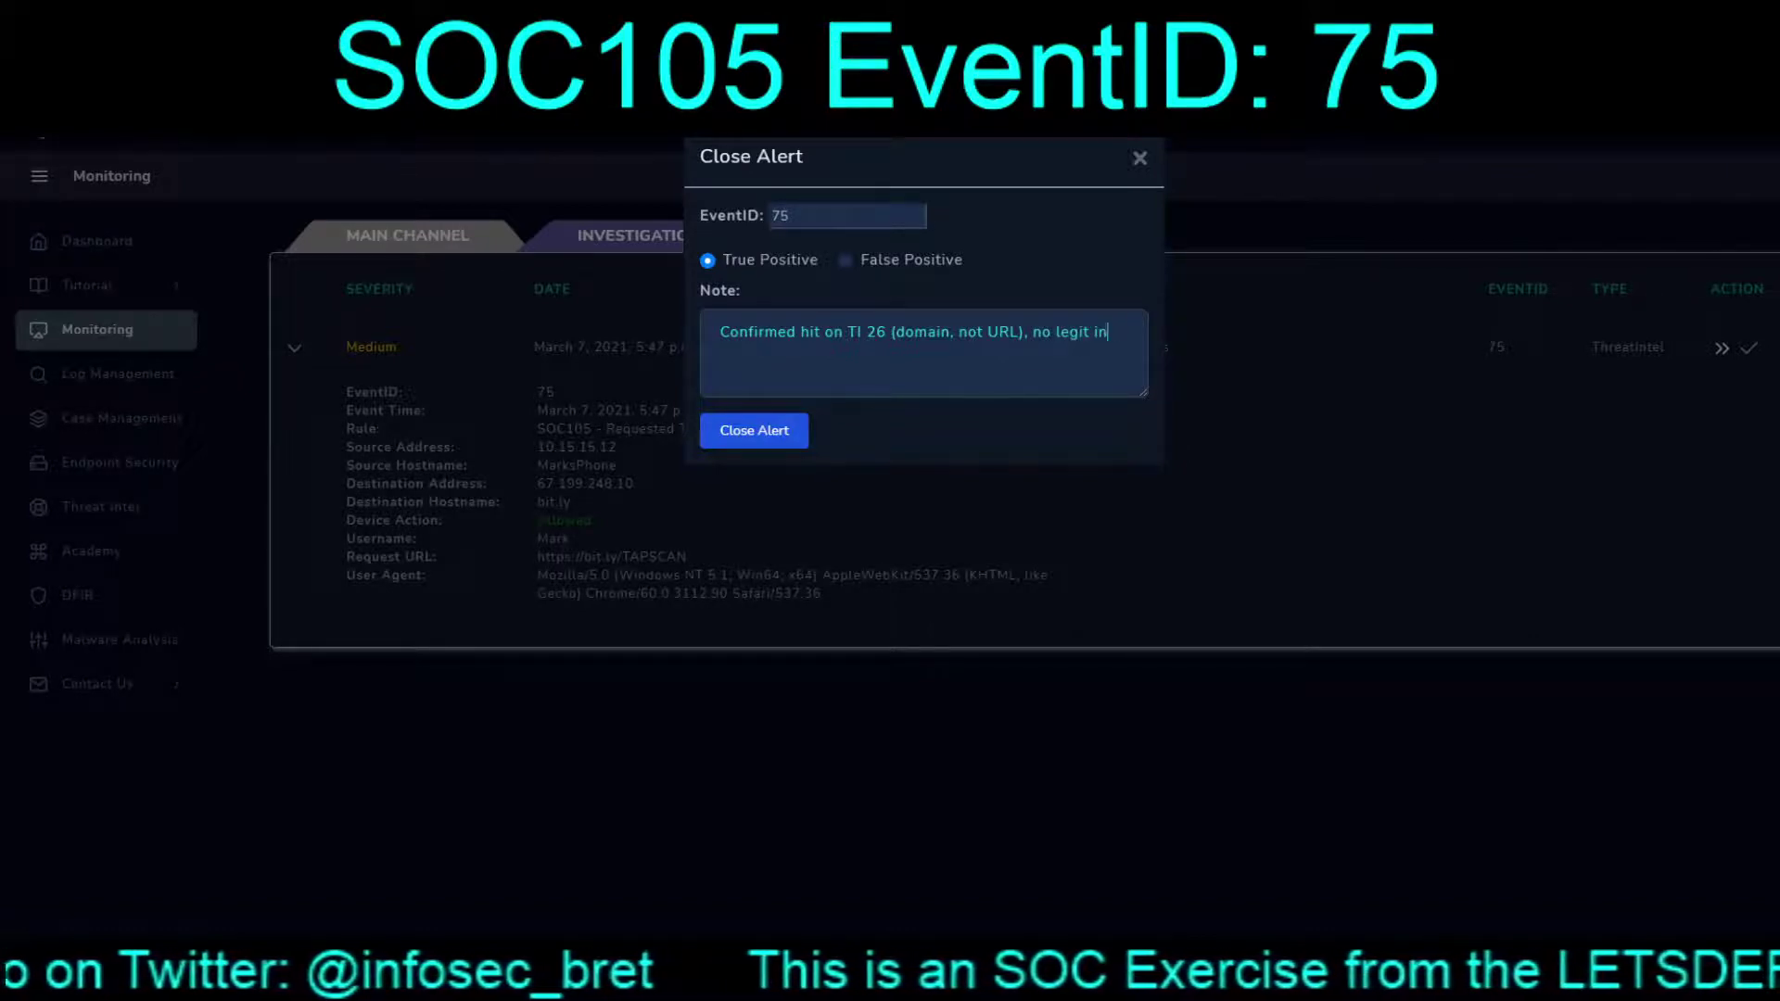
type("dicators")
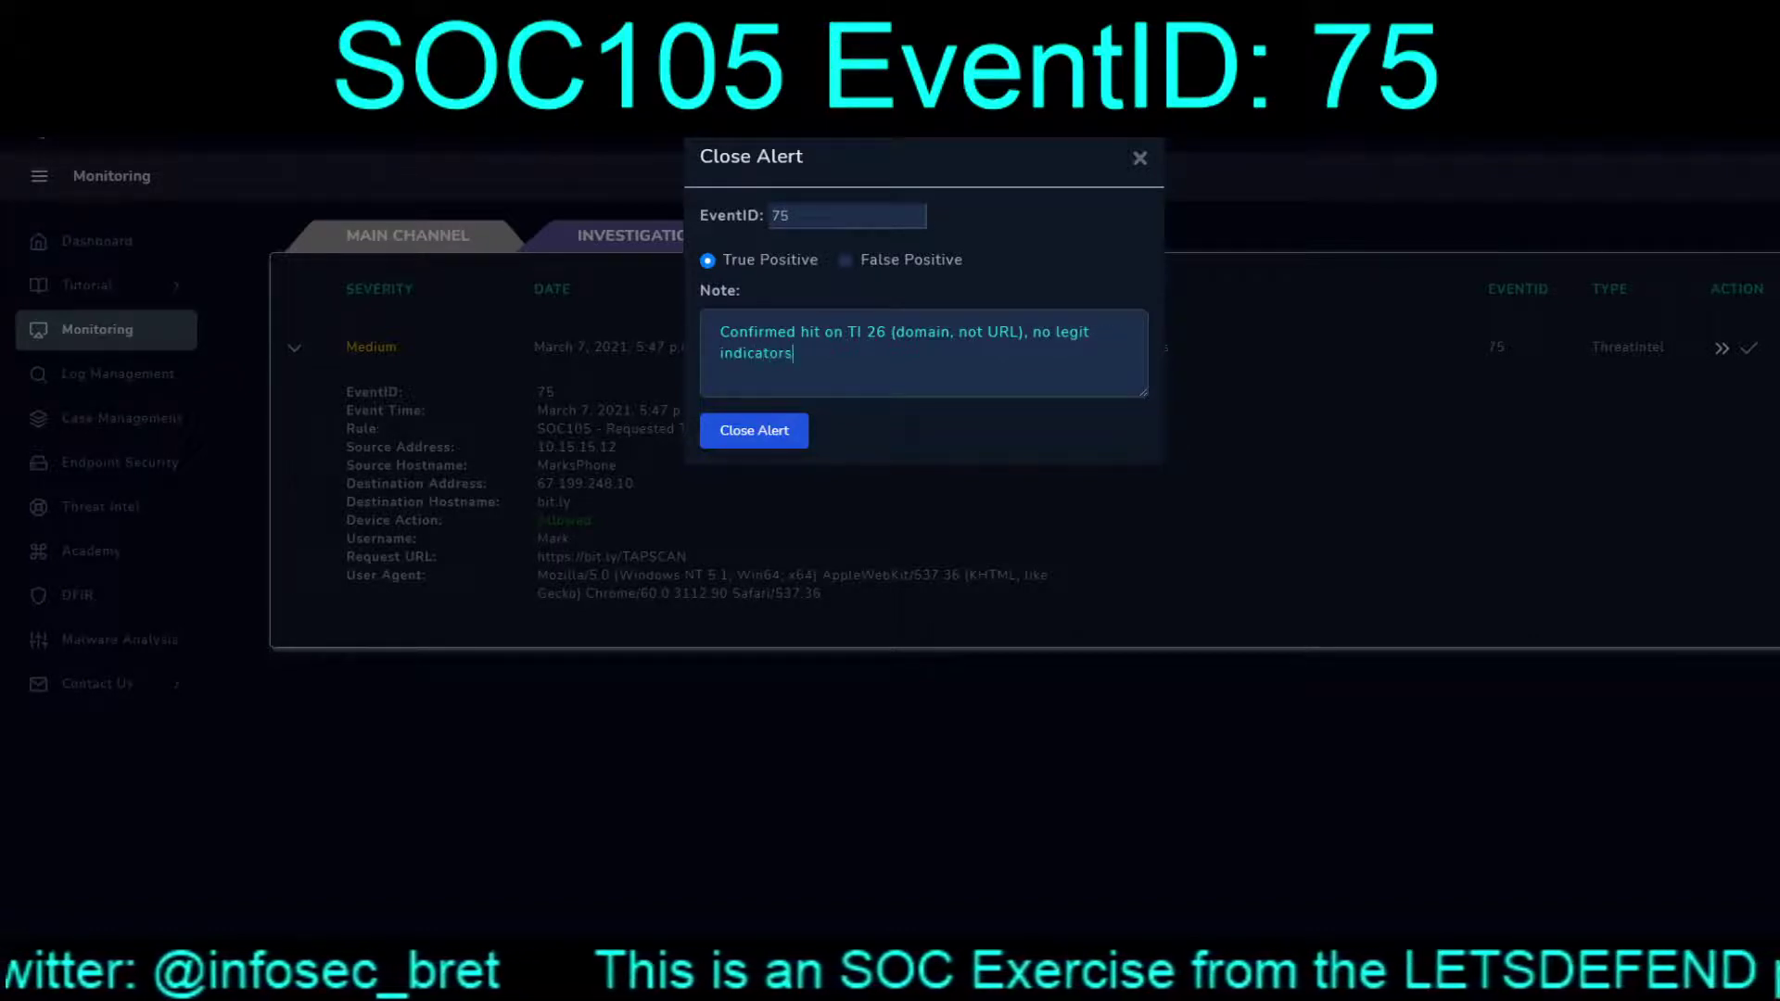
type(" of malicio")
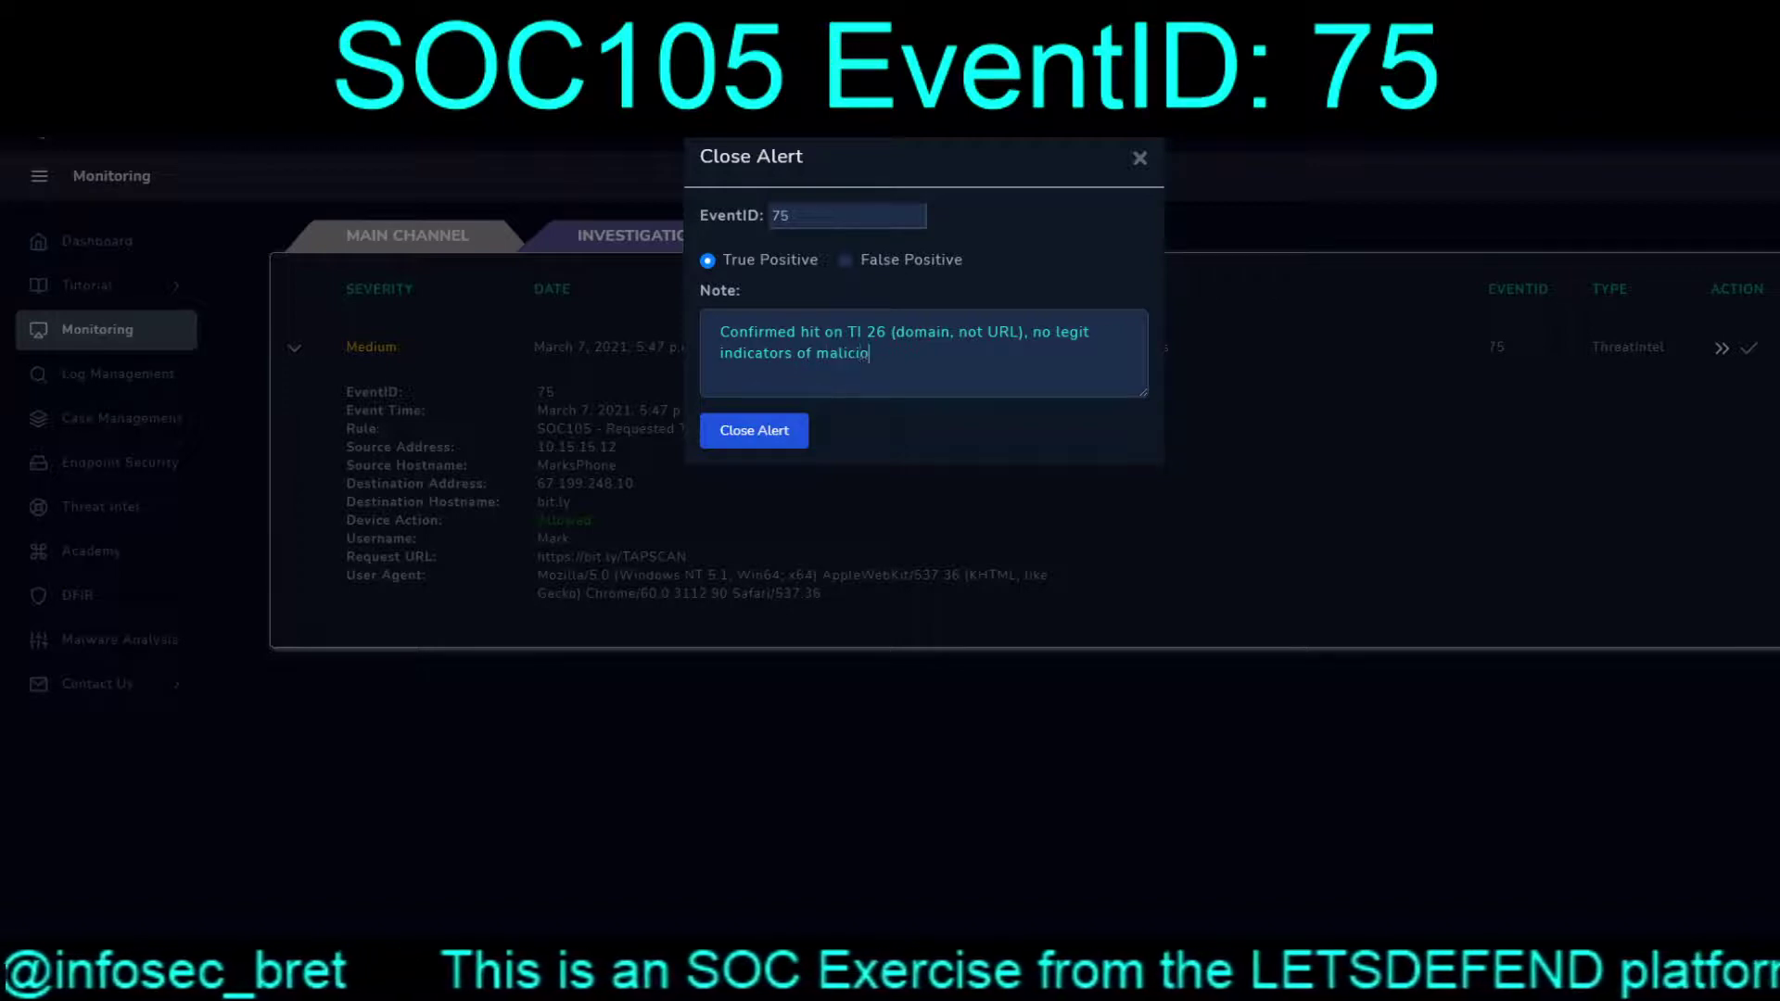
type("usness")
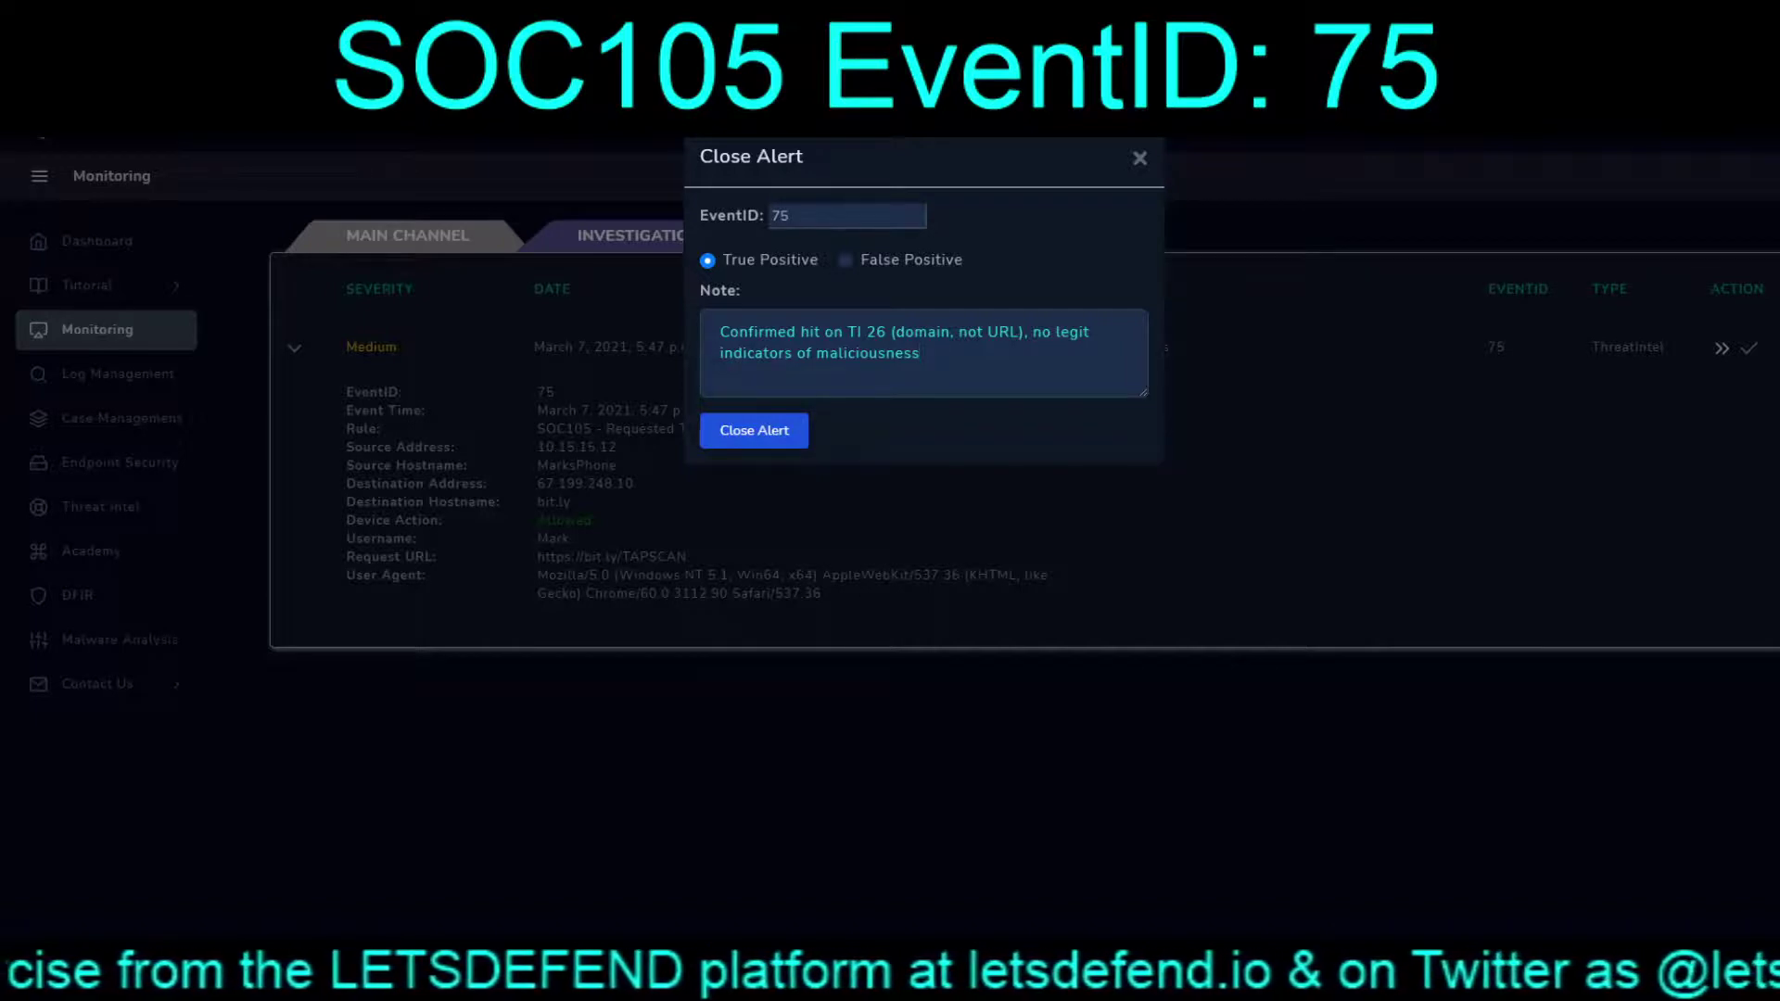
key("Tab")
key("Return")
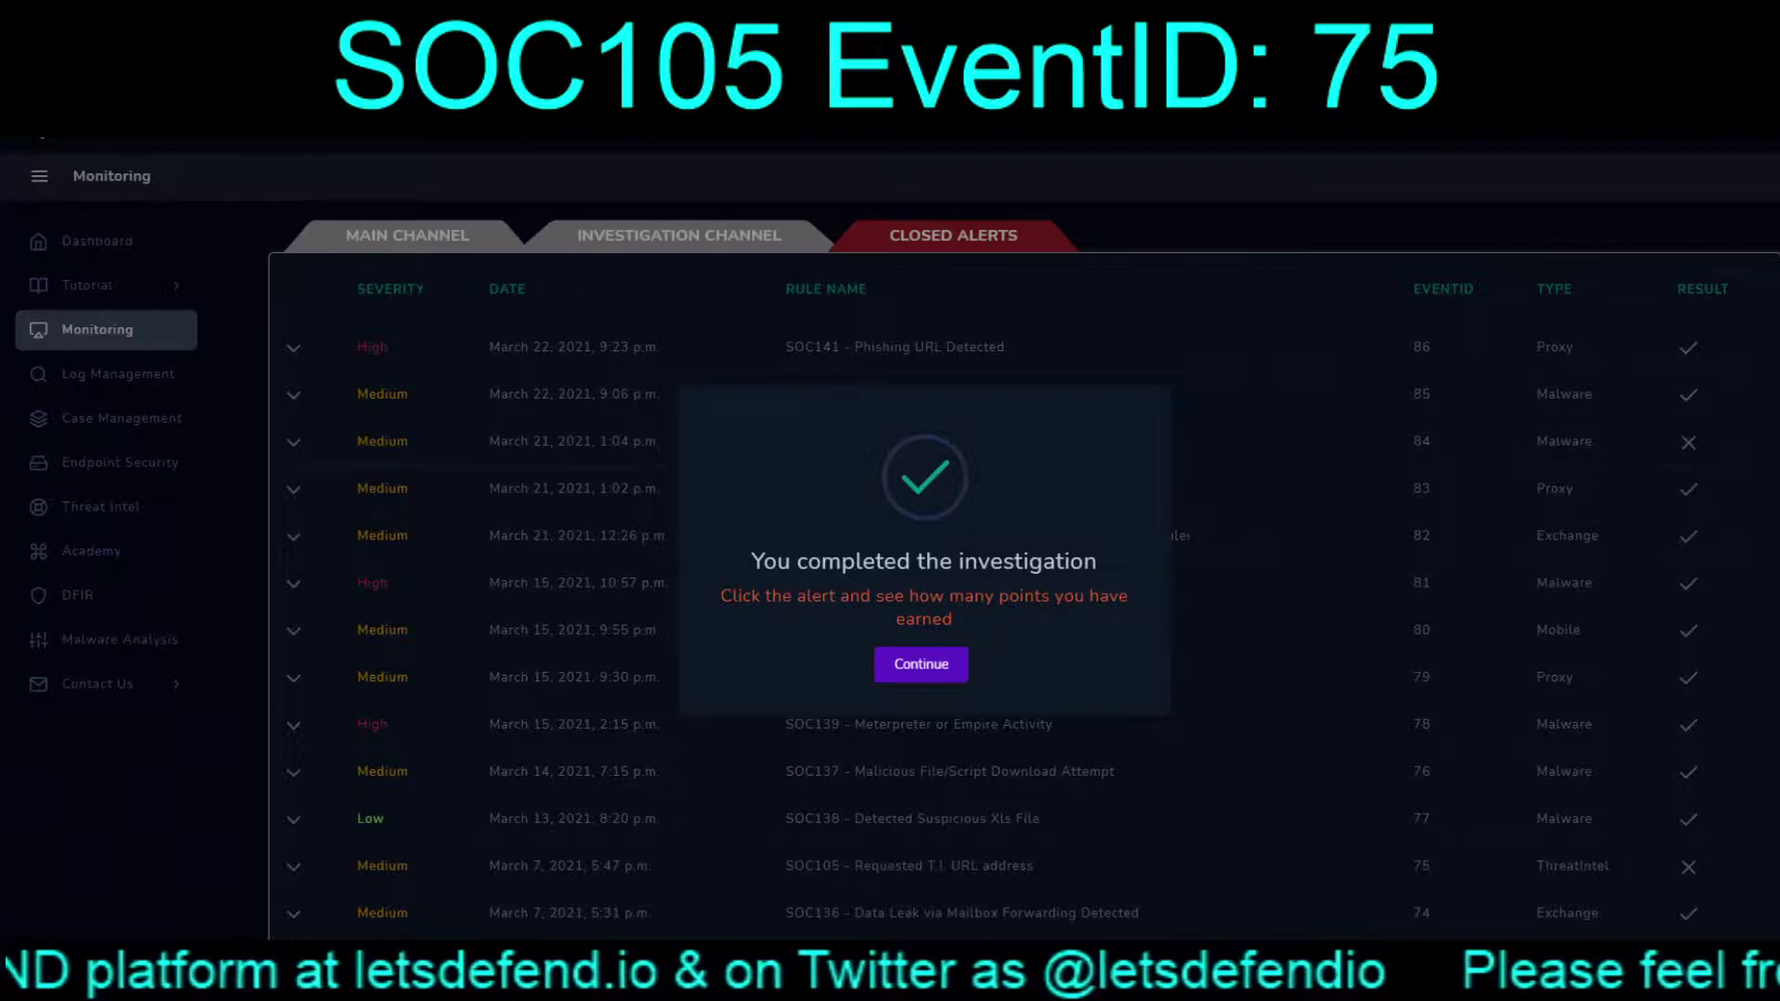
key("Return")
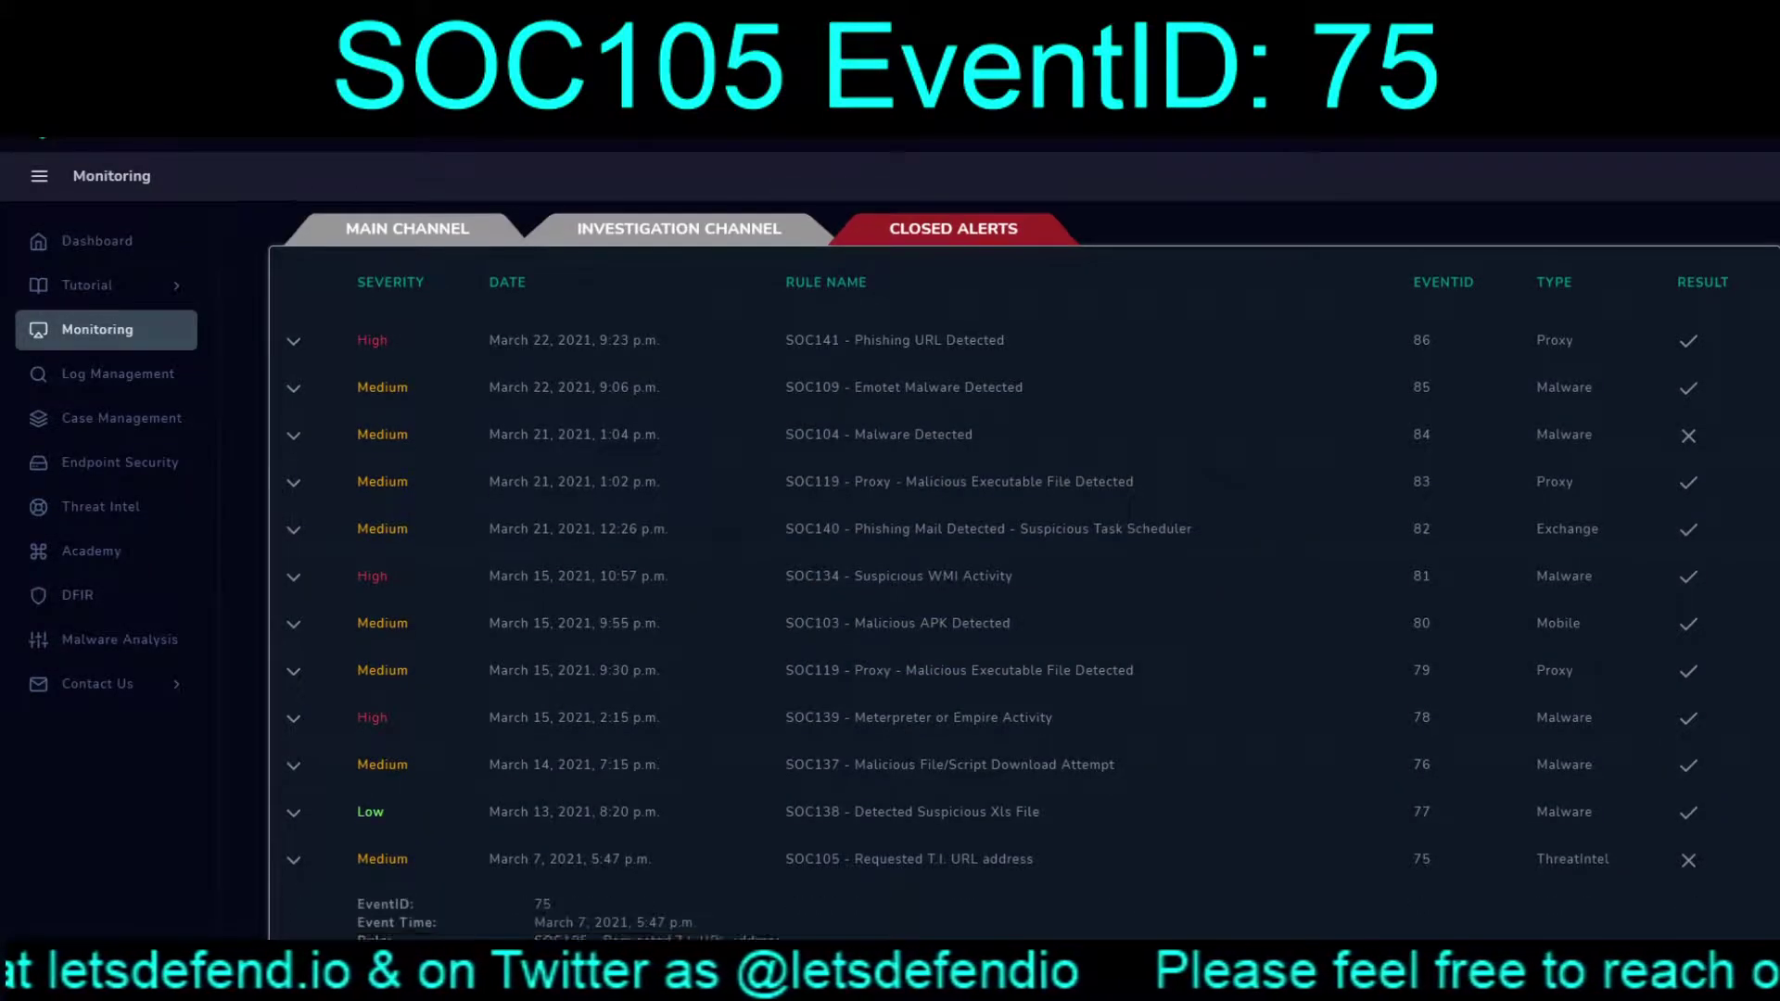
Step: Review the answer, playbook score and analyst note of the closed EventID 75 alert, and return to the main channel
left_click(293, 866)
scroll(992, 557, "down", 4)
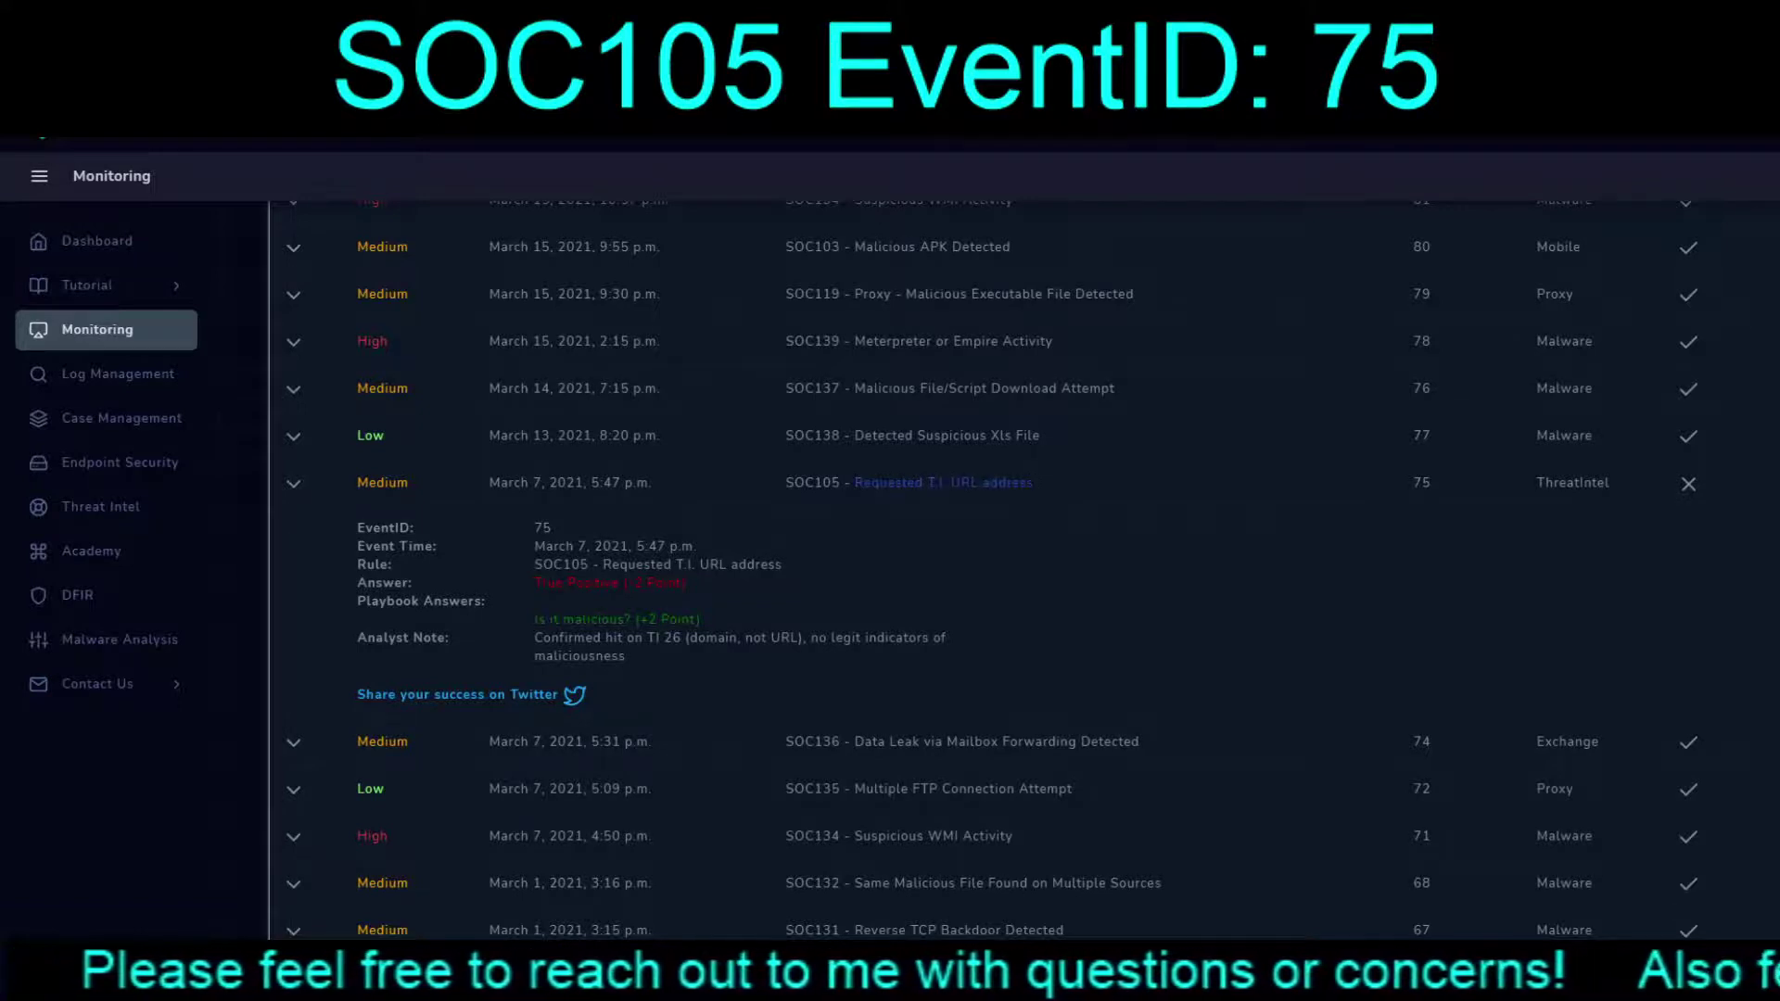
left_click(942, 482)
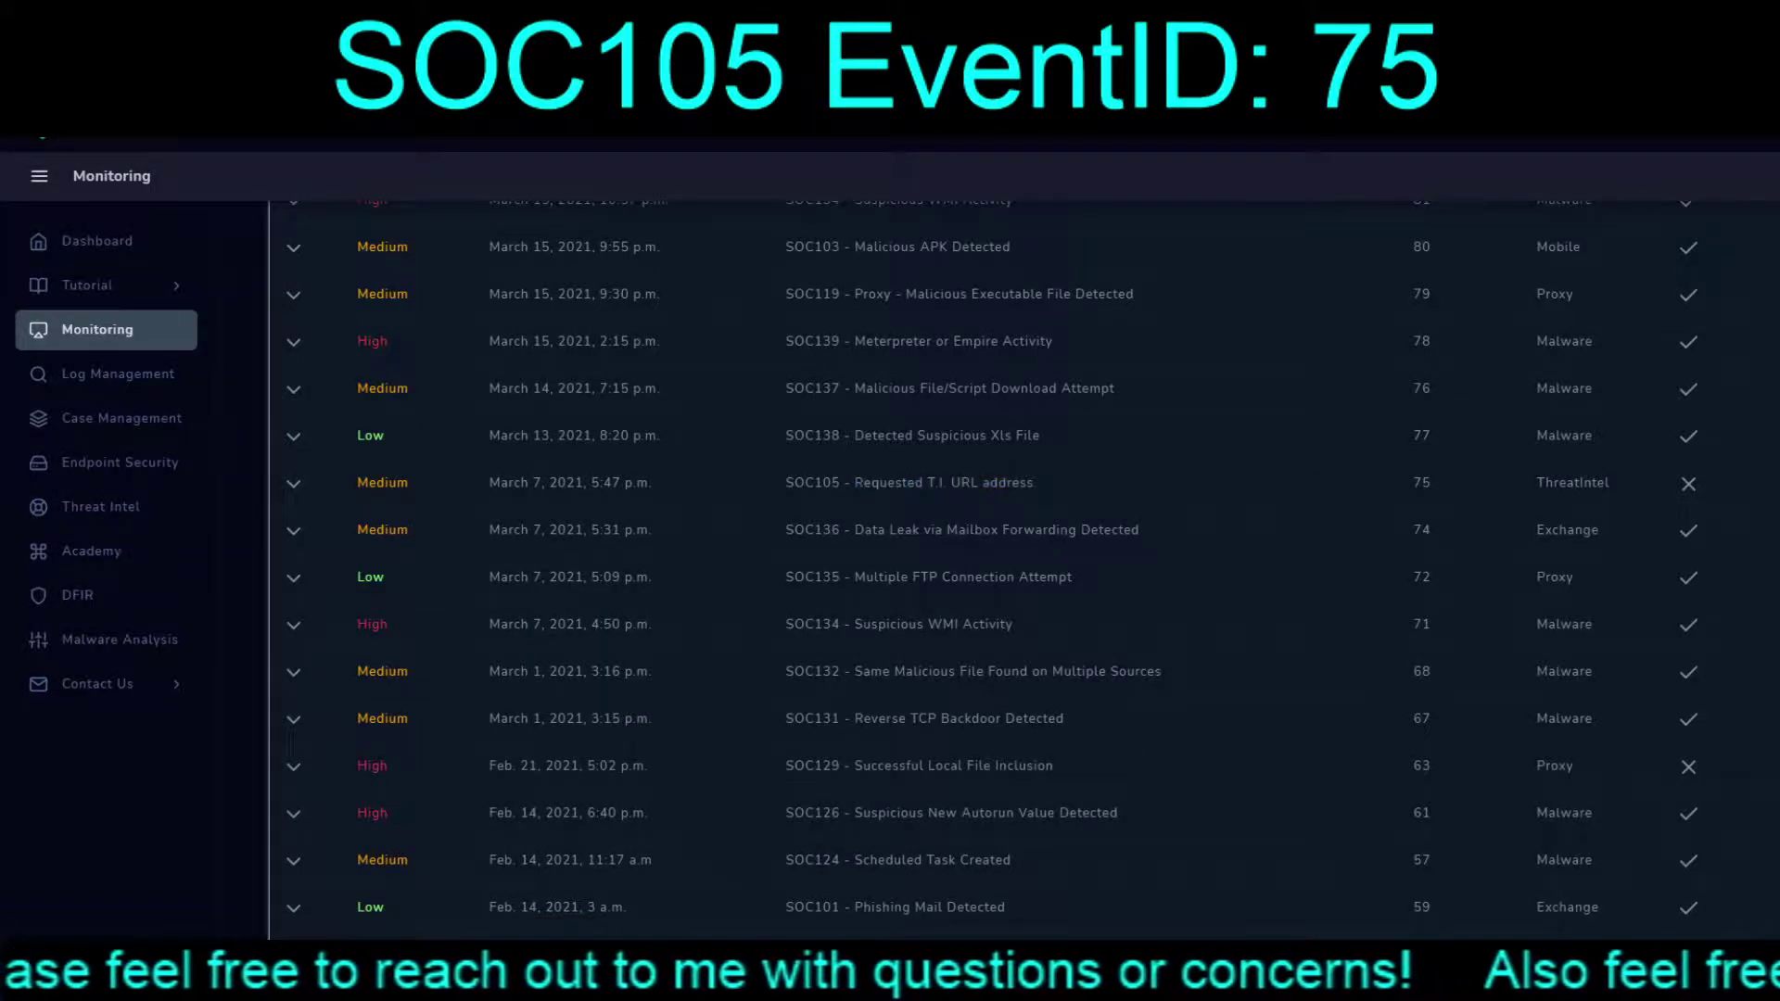
left_click(943, 483)
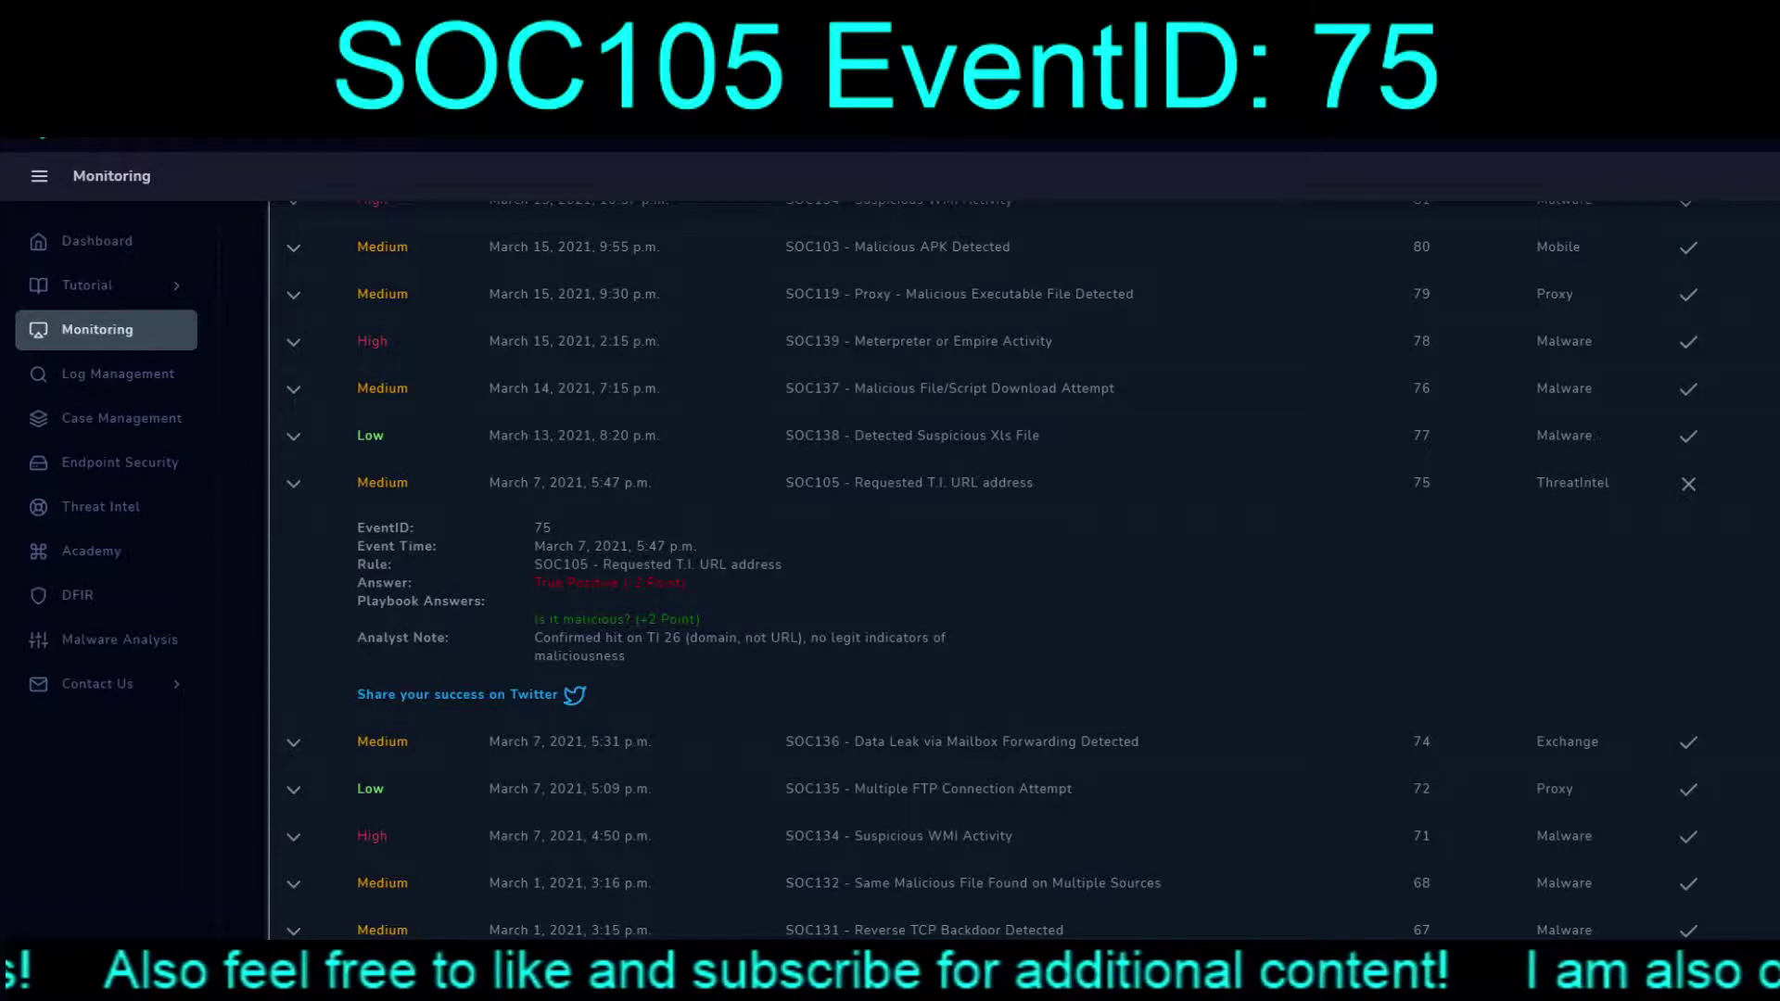
scroll(1020, 557, "up", 4)
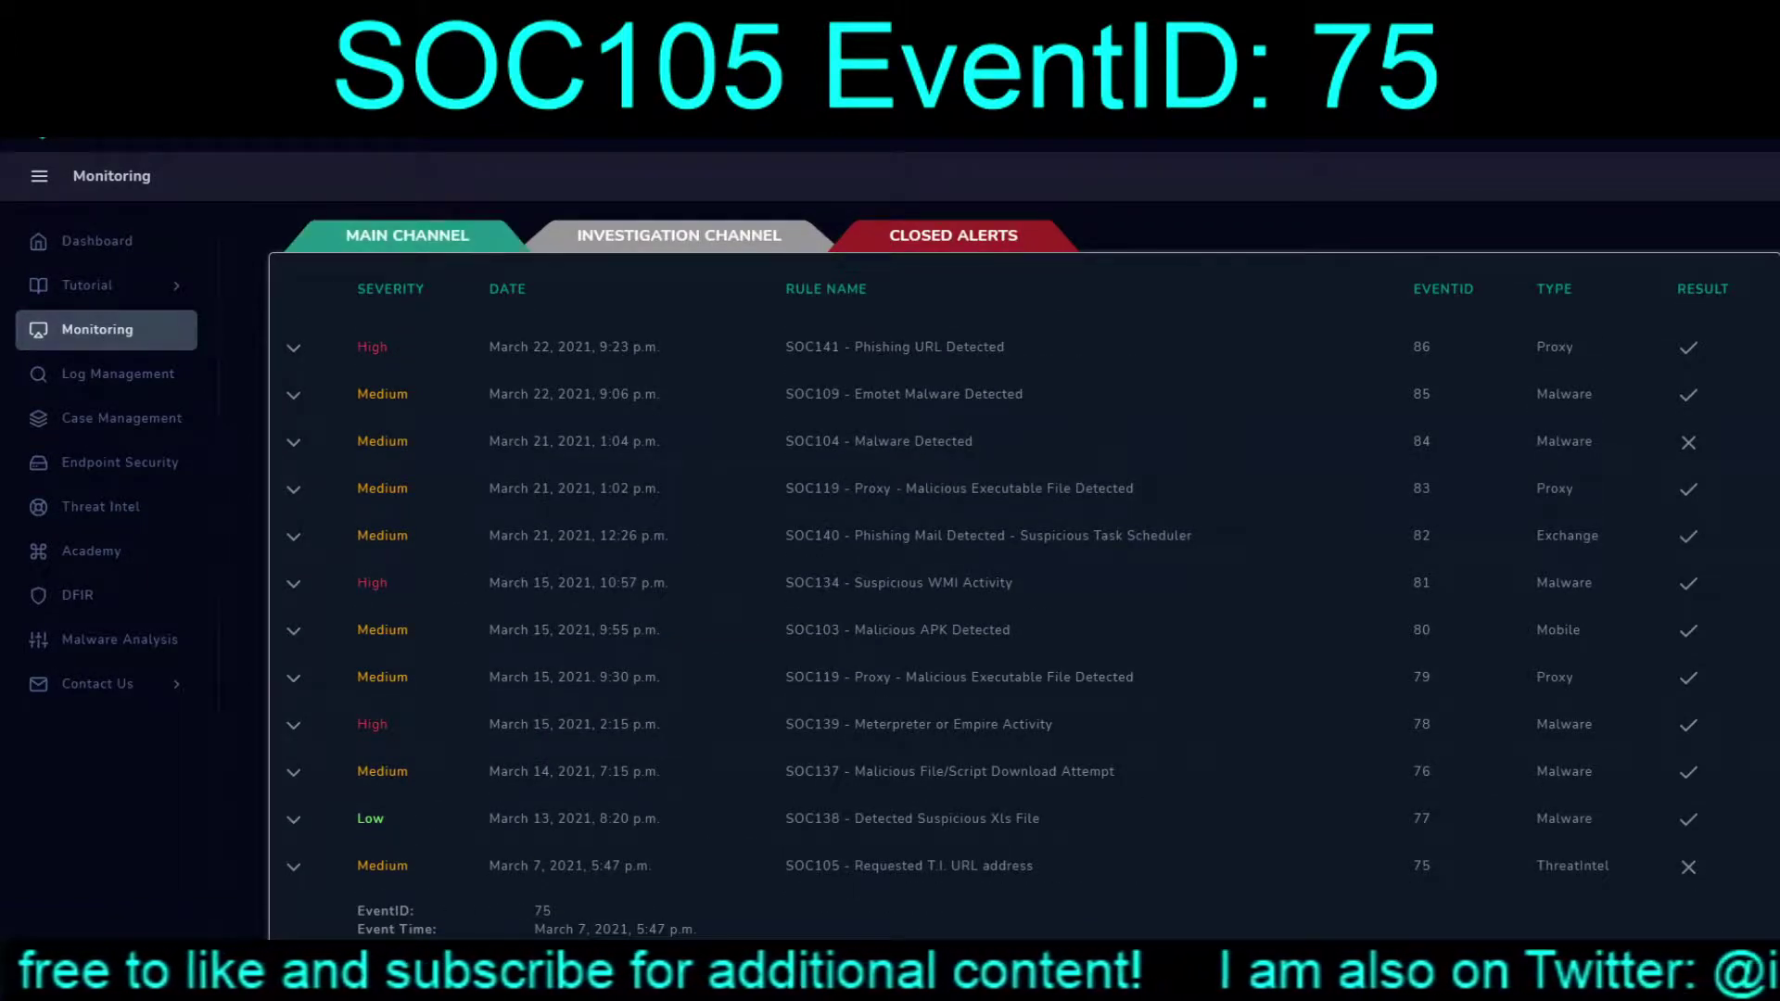
left_click(408, 236)
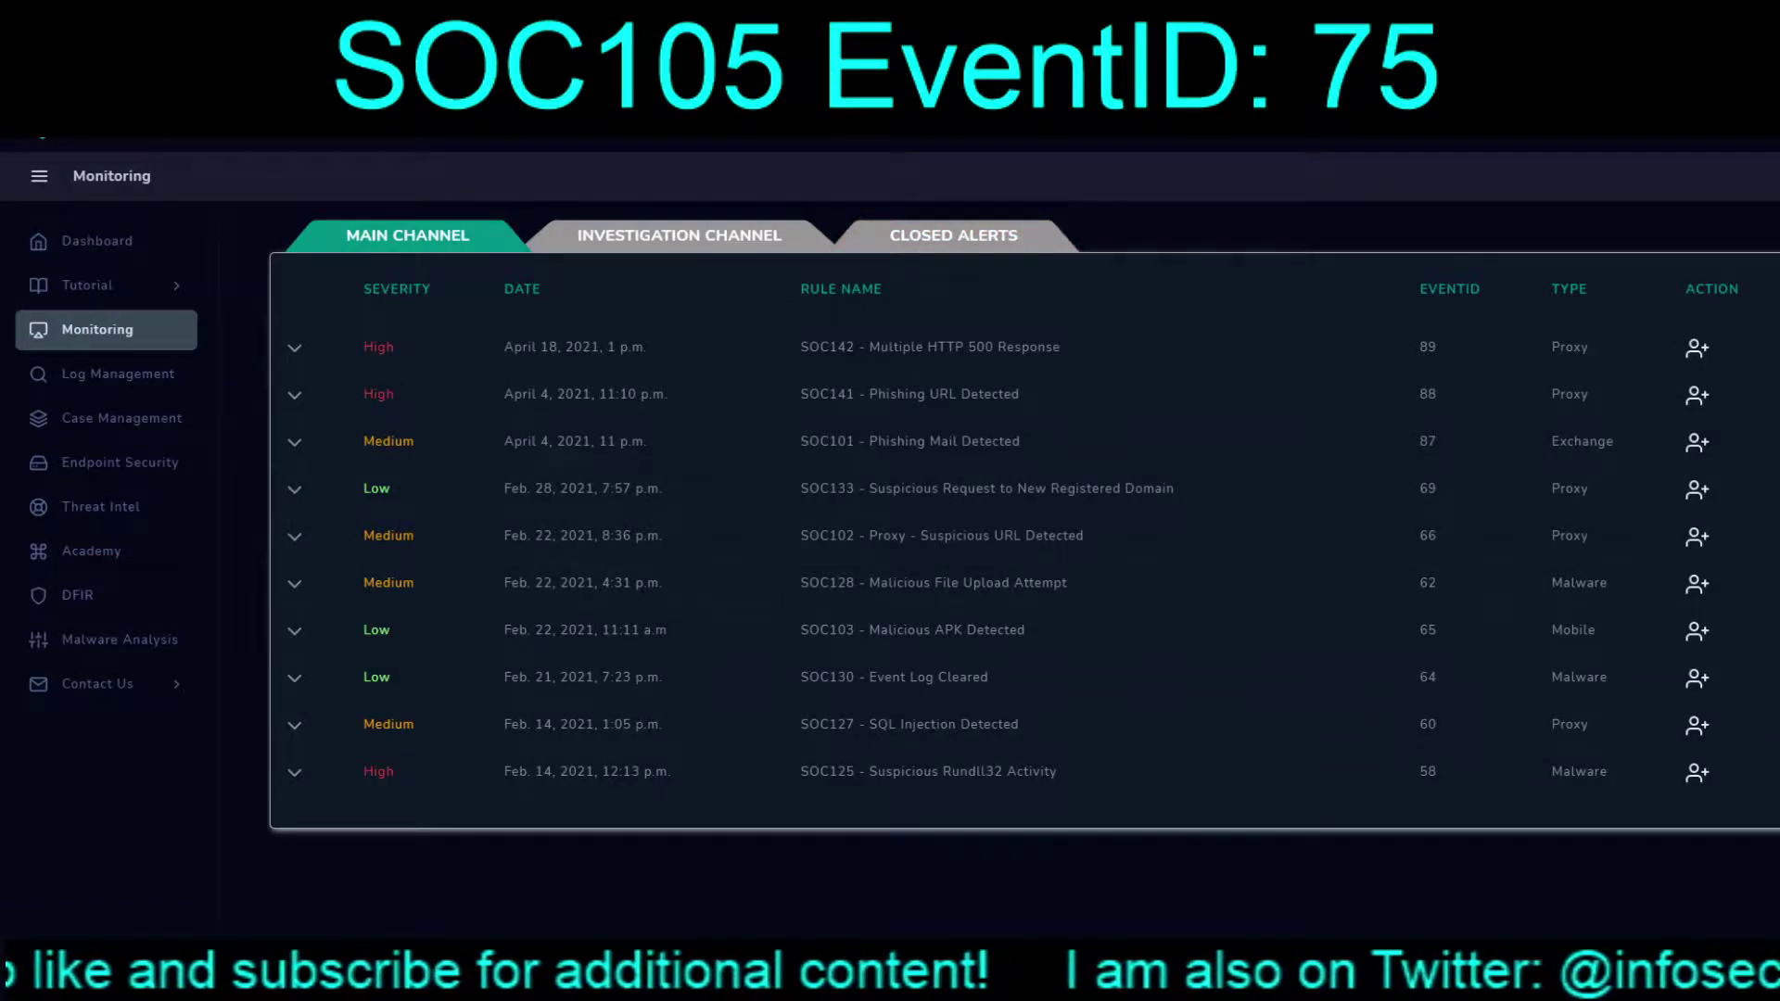